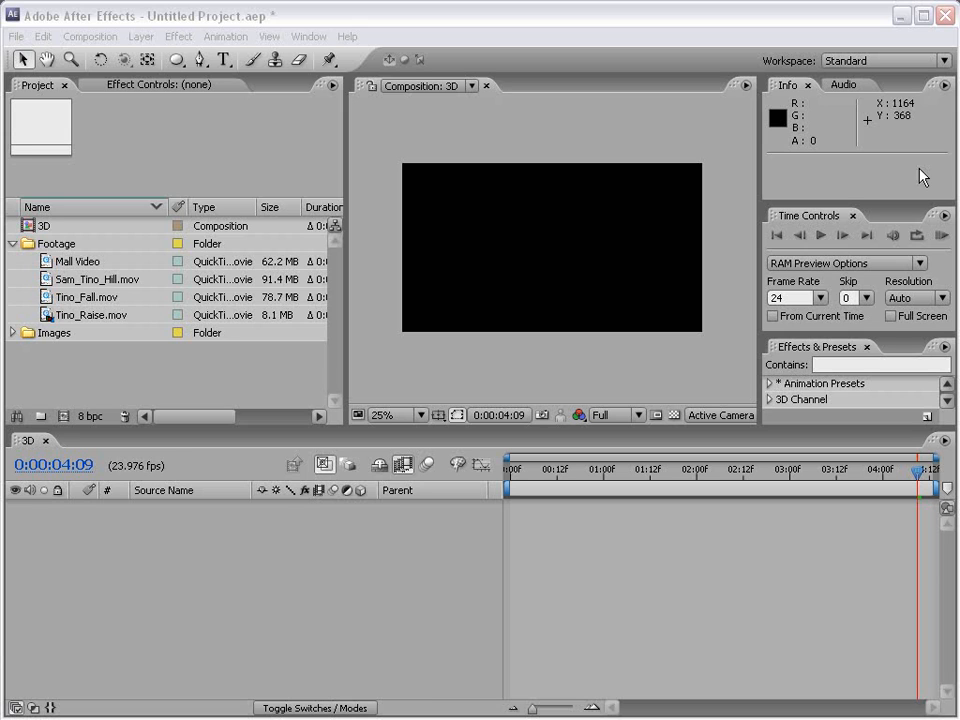
# Step: Widen the composition viewer and stack Tino_Raise.mov, Tino_Fall.mov, Sam_Tino_Hill.mov and Mall Video, in that order, in the 3D composition's timeline
pyautogui.moveTo(347, 347); pyautogui.dragTo(282, 358)
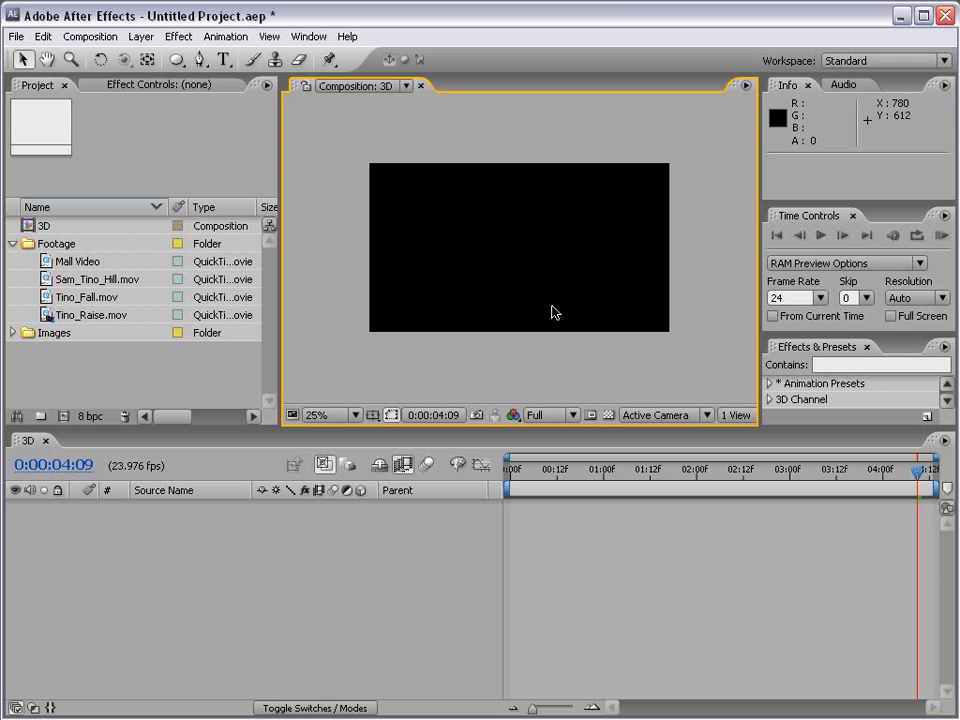
pyautogui.click(60, 262)
pyautogui.click(75, 280)
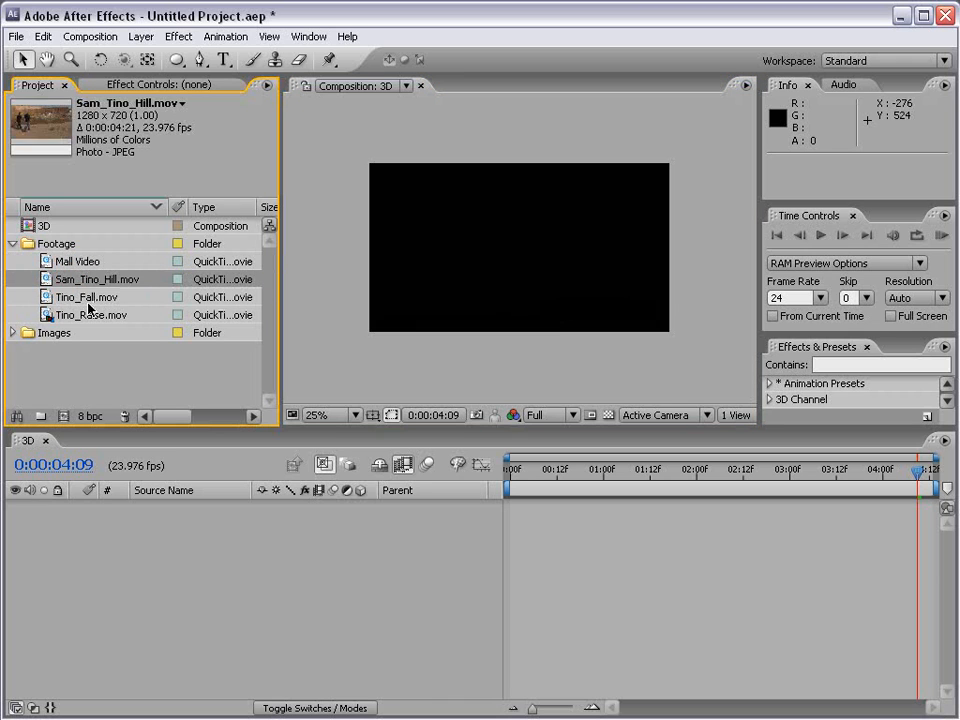
pyautogui.click(82, 297)
pyautogui.click(88, 315)
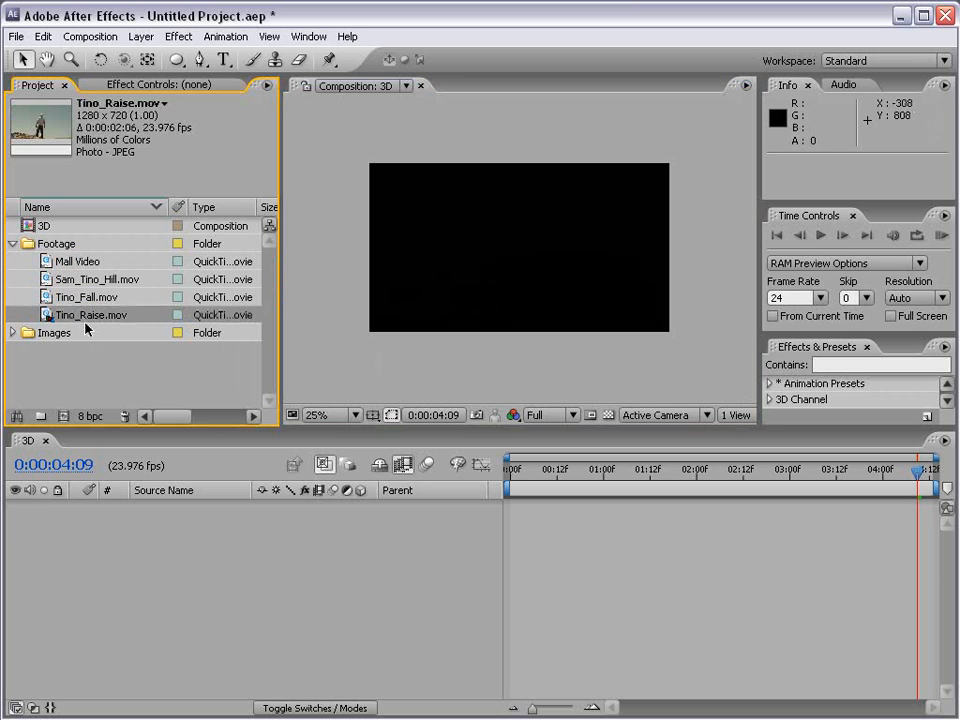
pyautogui.moveTo(86, 317); pyautogui.dragTo(146, 522)
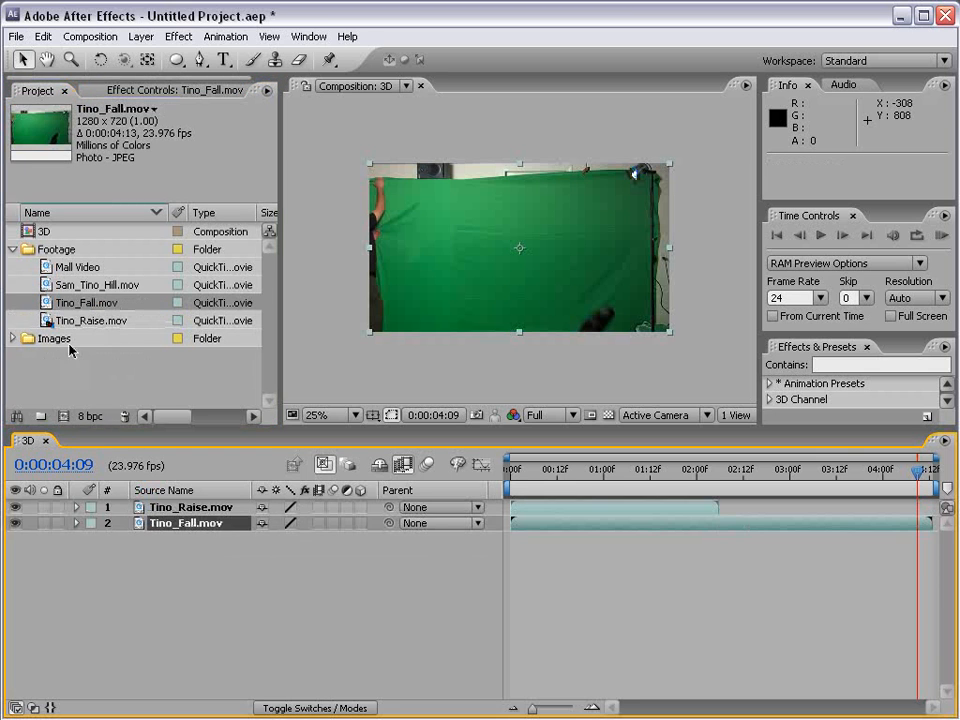
pyautogui.moveTo(66, 284); pyautogui.dragTo(148, 519)
pyautogui.moveTo(72, 270); pyautogui.dragTo(190, 600)
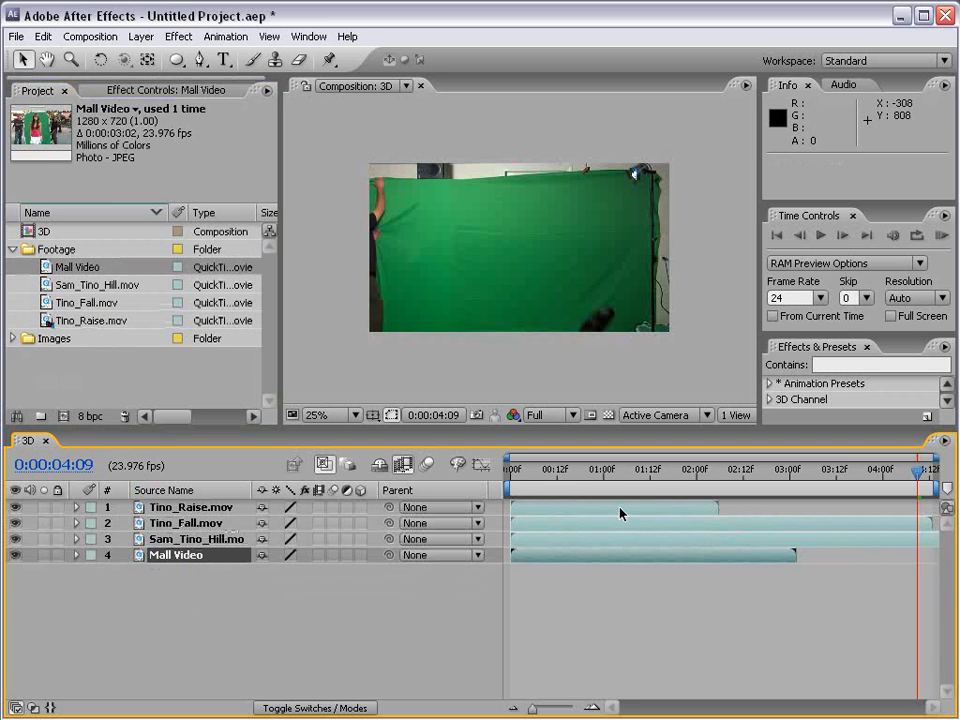
# Step: End the work area at 0:00:02:00, trim the composition to the work area, and preview the result
pyautogui.click(697, 475)
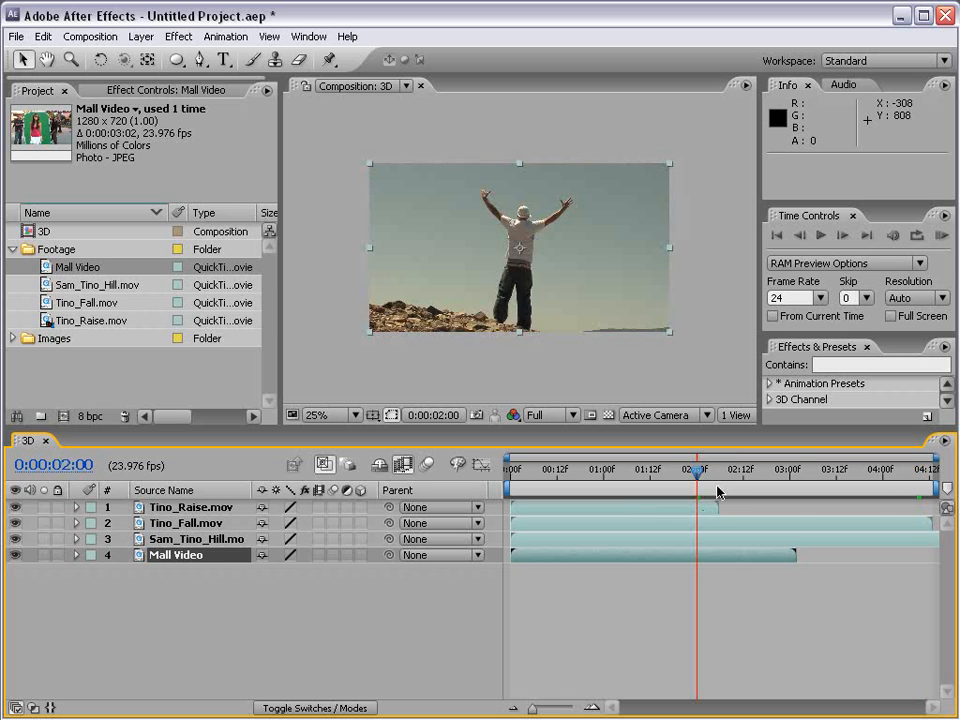
pyautogui.moveTo(941, 489); pyautogui.dragTo(704, 490)
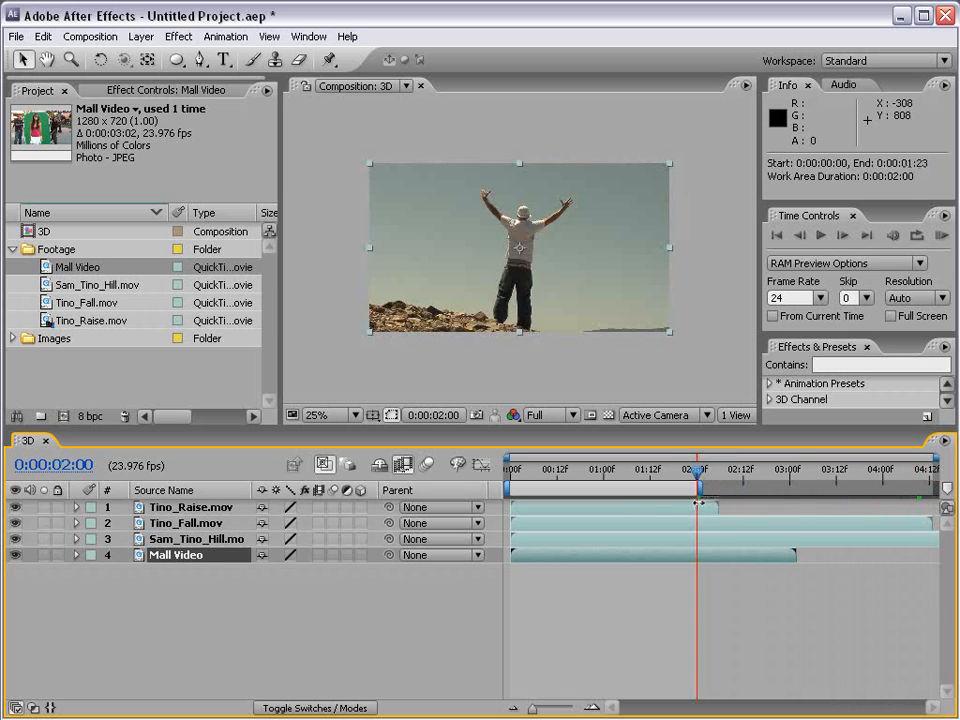
pyautogui.rightClick(641, 489)
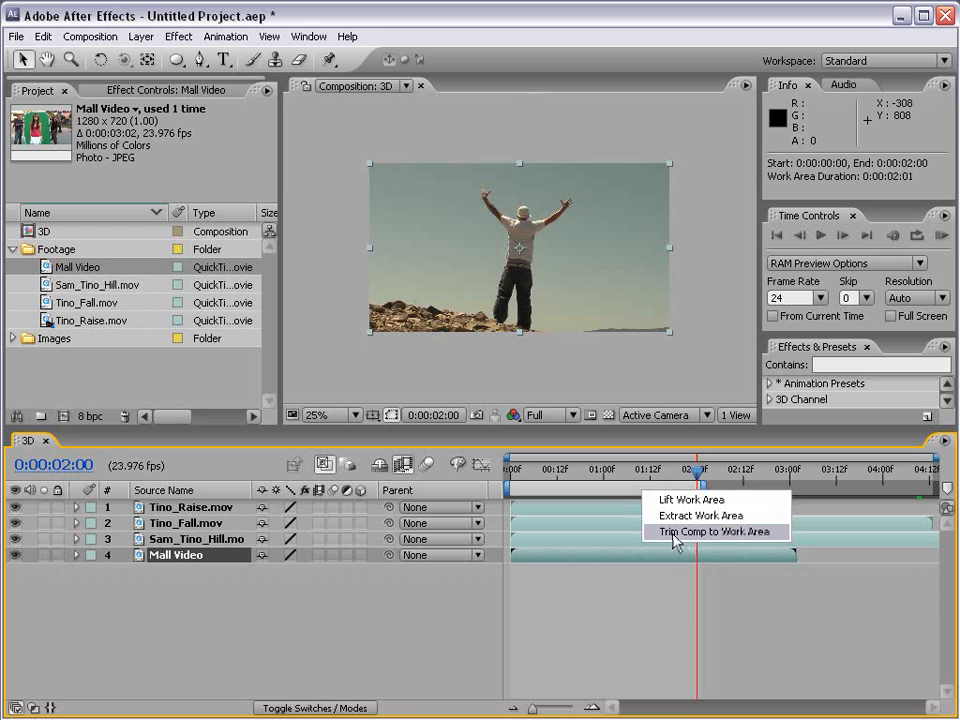
pyautogui.click(776, 531)
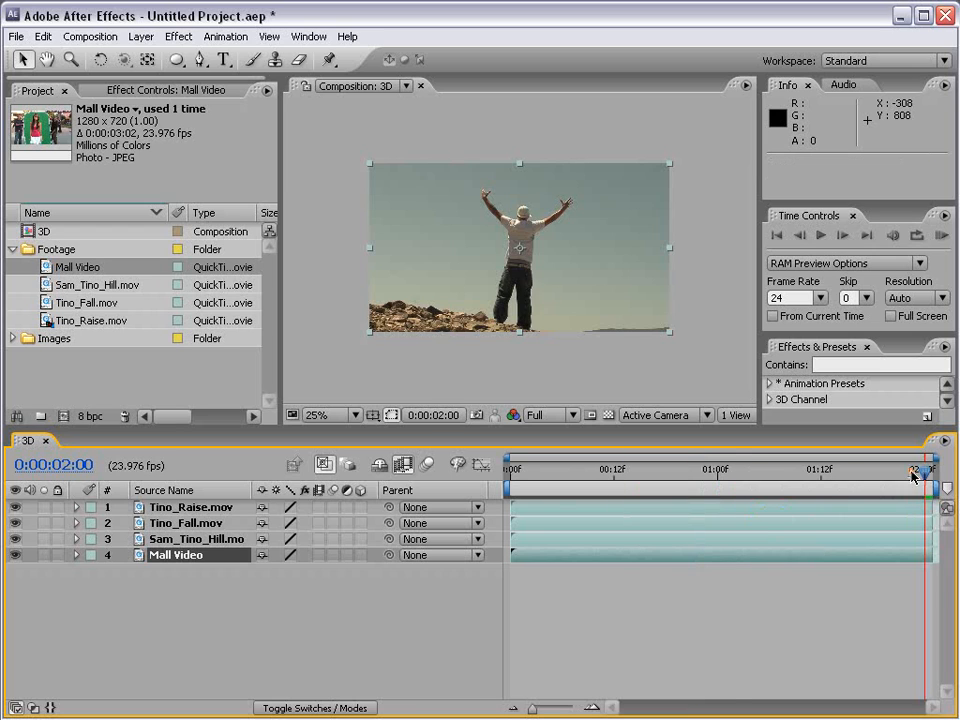
pyautogui.press('space')
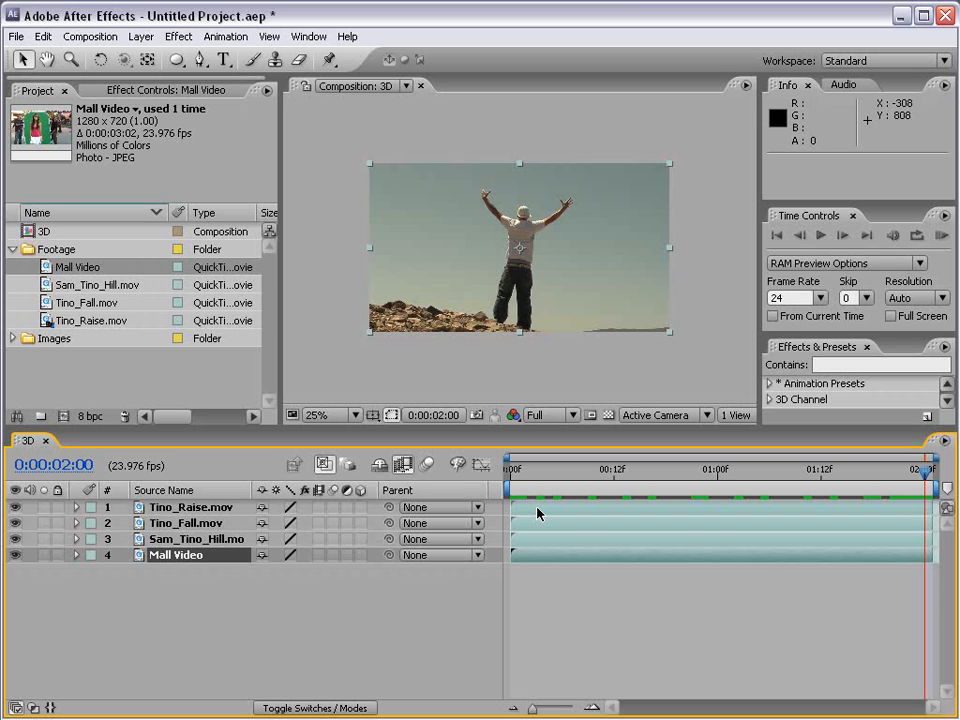
# Step: Try moving the overlapping footage layers apart in the 2D frame, and undo all the moves
pyautogui.moveTo(425, 231); pyautogui.dragTo(505, 339)
pyautogui.moveTo(589, 184); pyautogui.dragTo(425, 258)
pyautogui.moveTo(600, 248); pyautogui.dragTo(650, 342)
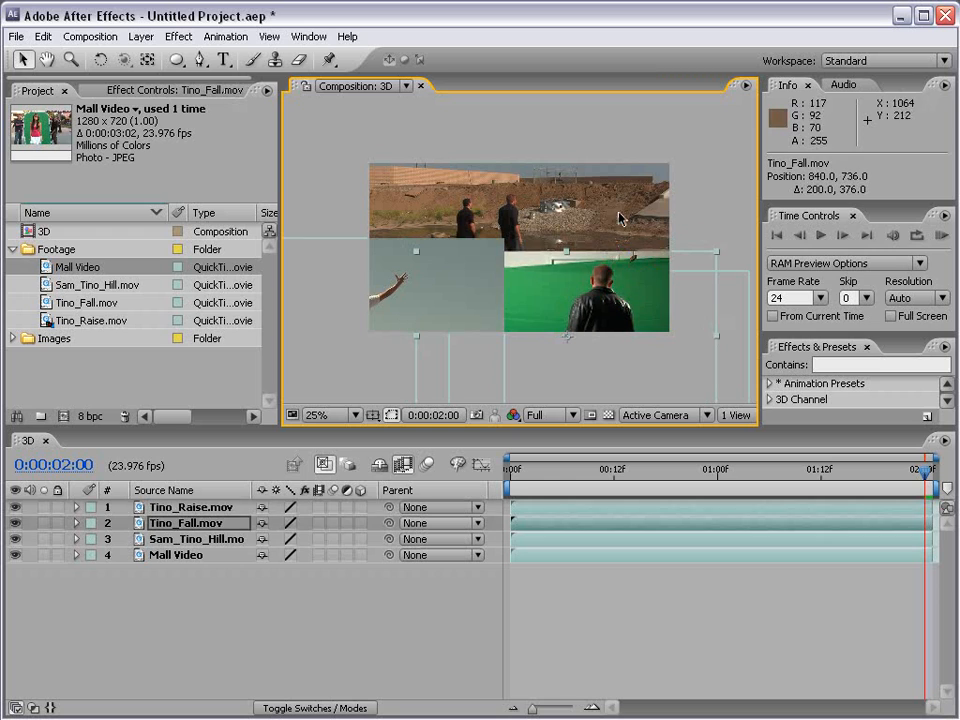
pyautogui.hotkey('ctrl', 'z')
pyautogui.hotkey('ctrl', 'z')
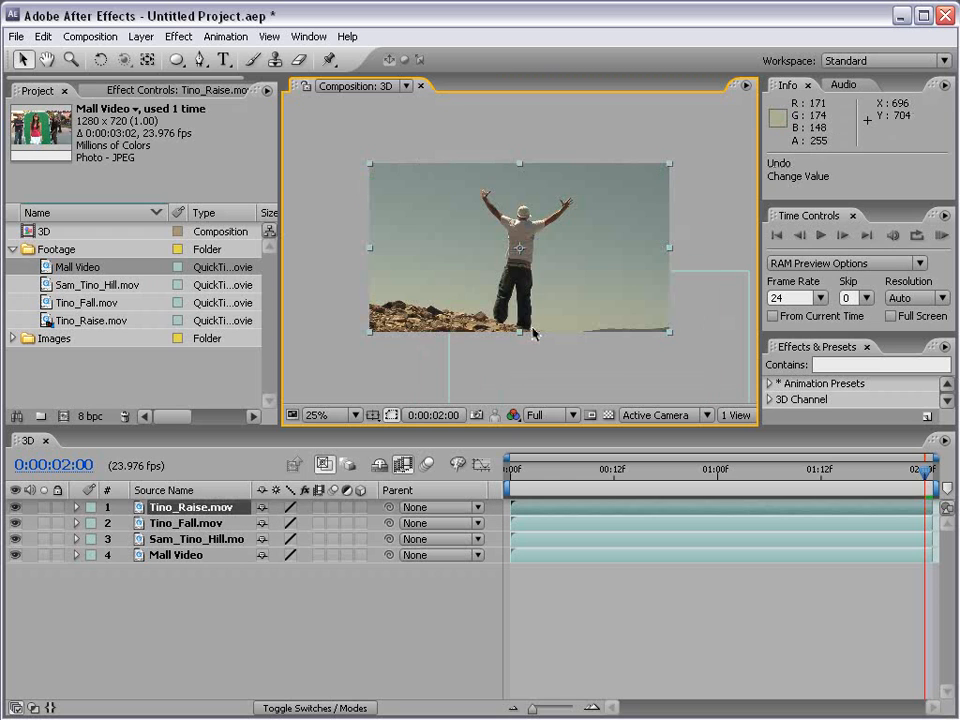
pyautogui.hotkey('ctrl', 'z')
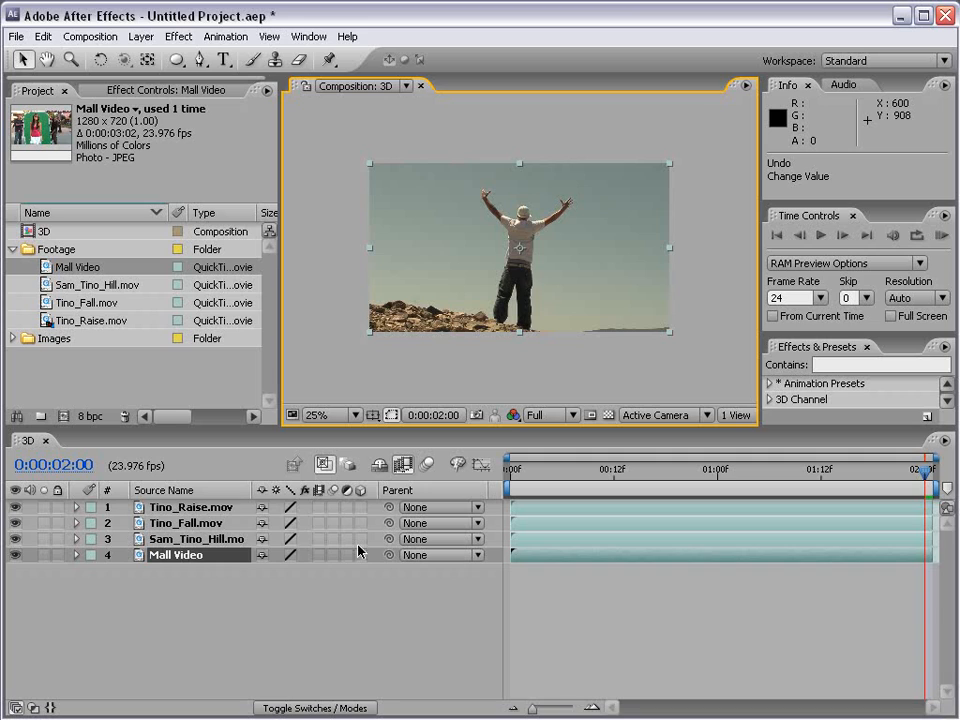
# Step: Turn on the 3D layer option for all four footage layers
pyautogui.click(310, 580)
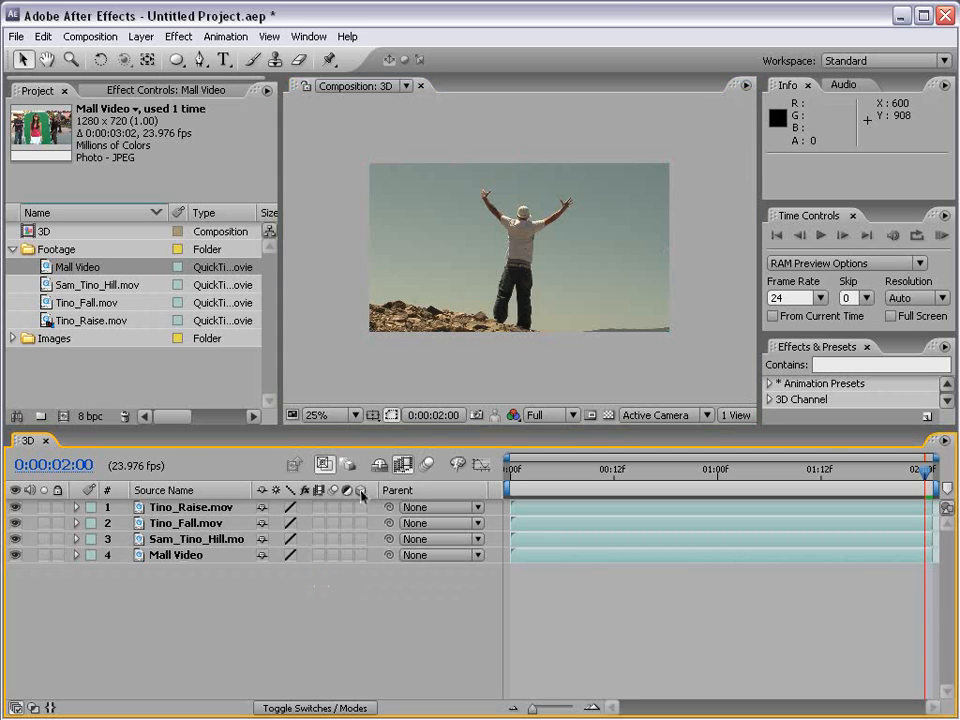
pyautogui.click(360, 508)
pyautogui.moveTo(360, 541); pyautogui.dragTo(362, 557)
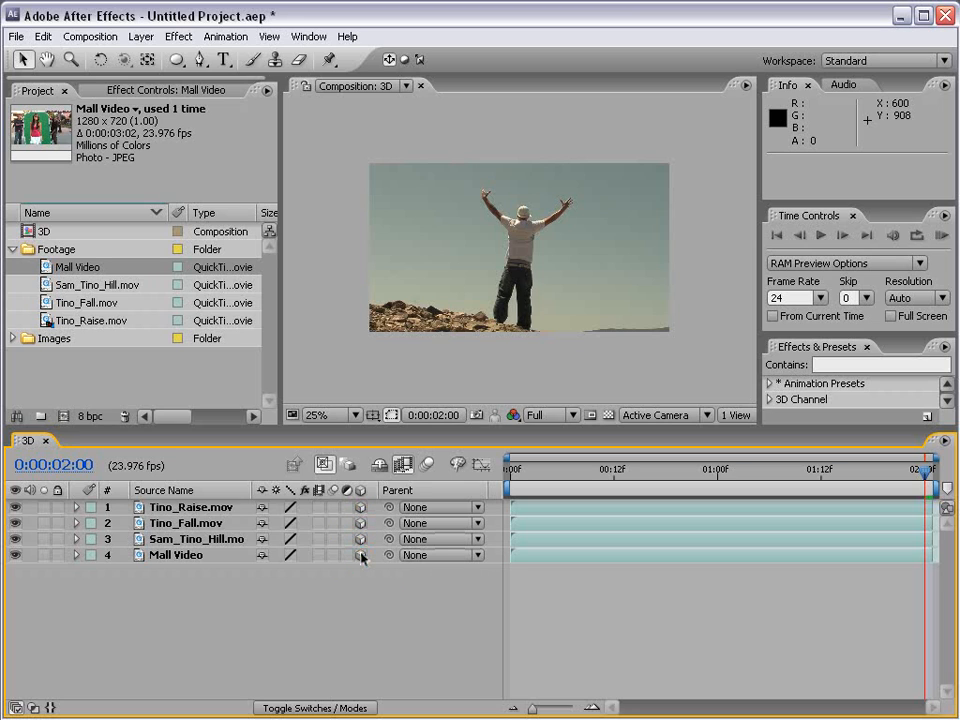
# Step: Select the Tino_Raise.mov layer, examine its 3D axis handles, and solo the layer
pyautogui.click(472, 270)
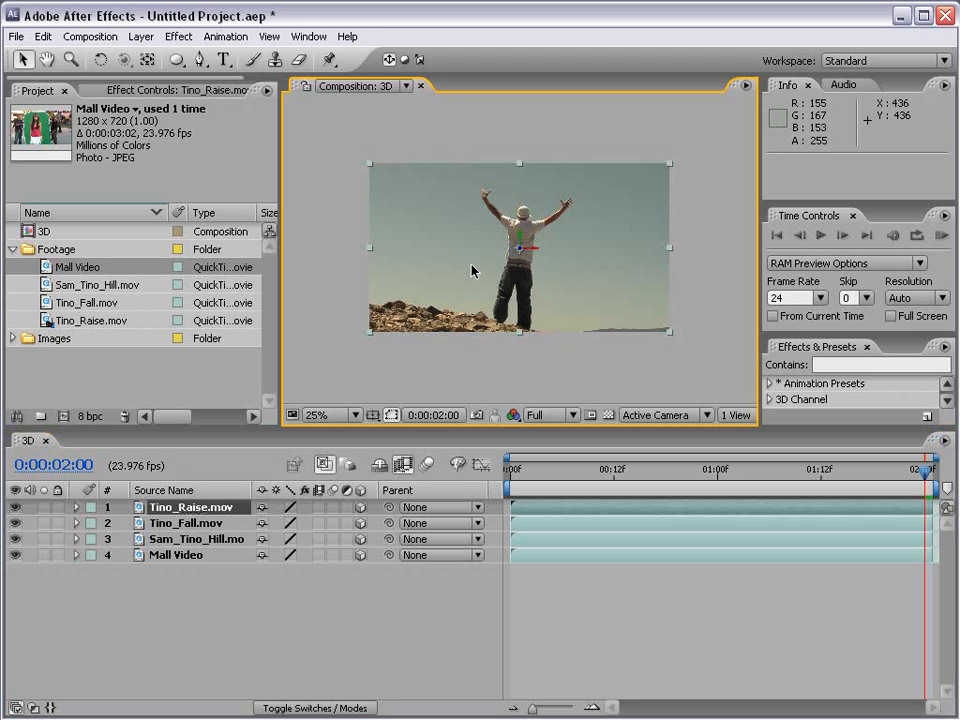
pyautogui.scroll(2, 514, 244)
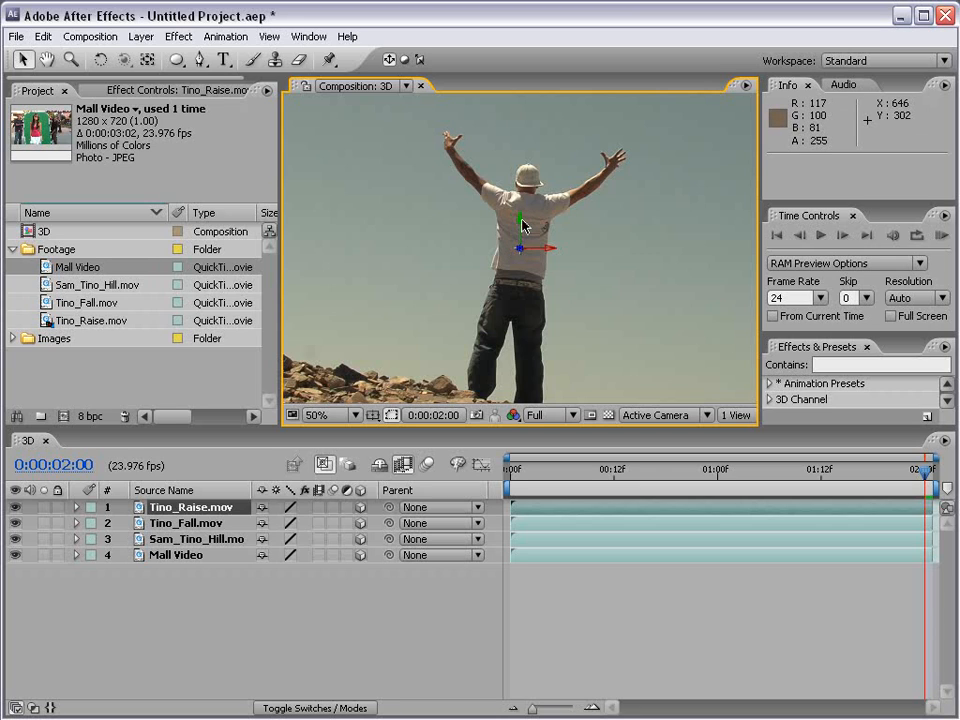
pyautogui.scroll(-2, 530, 262)
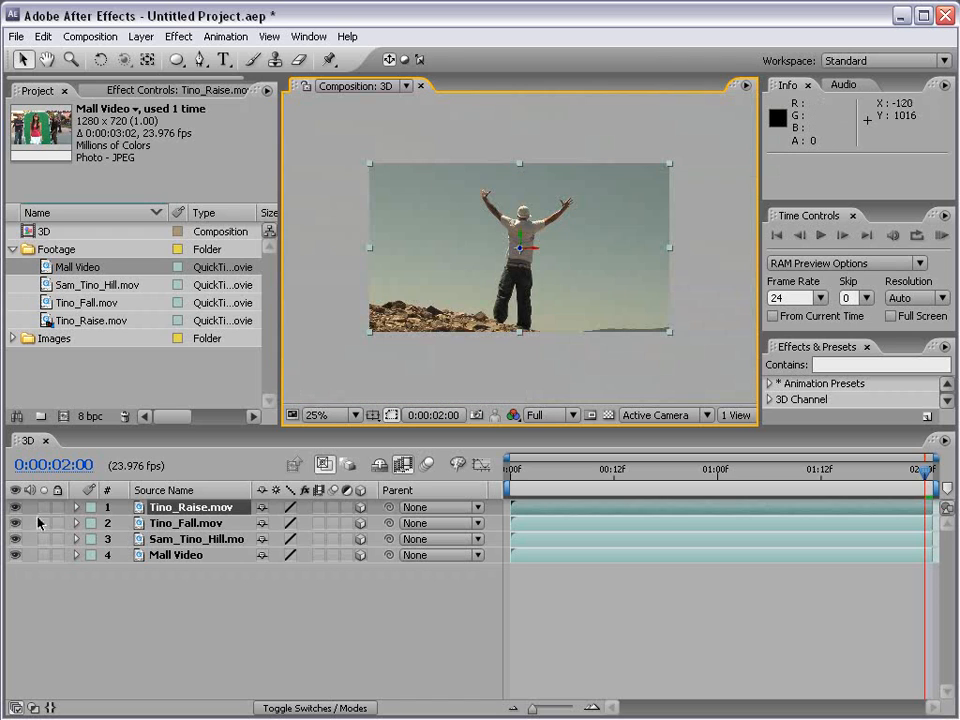
pyautogui.click(44, 508)
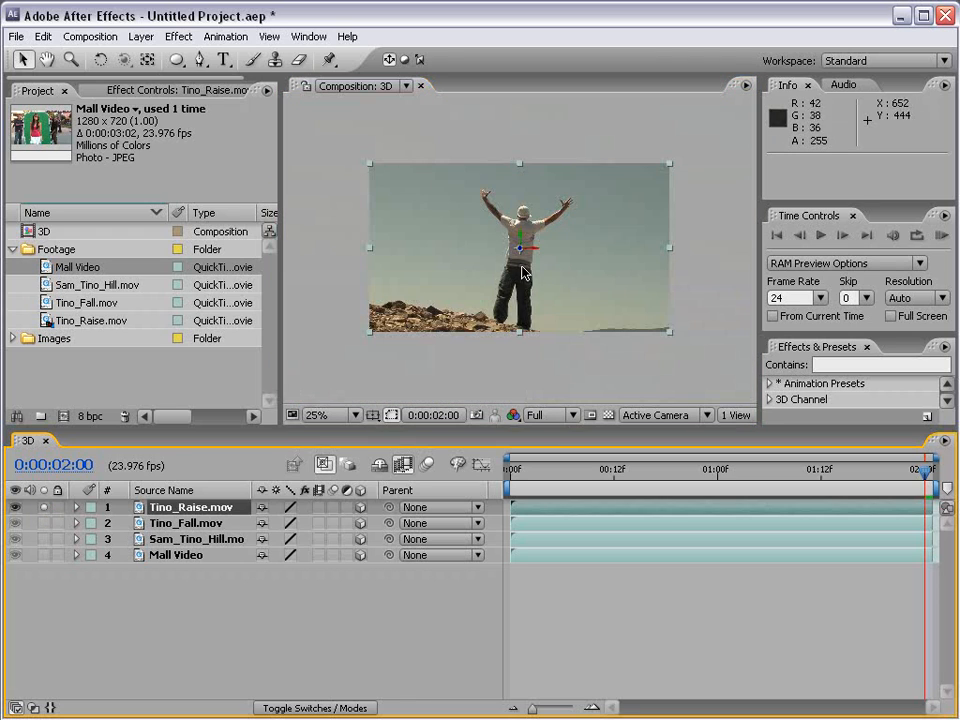
# Step: Try moving the Tino_Raise.mov layer freely and then about 26 pixels along its X axis, undoing each move
pyautogui.moveTo(592, 181); pyautogui.dragTo(649, 219)
pyautogui.hotkey('ctrl', 'z')
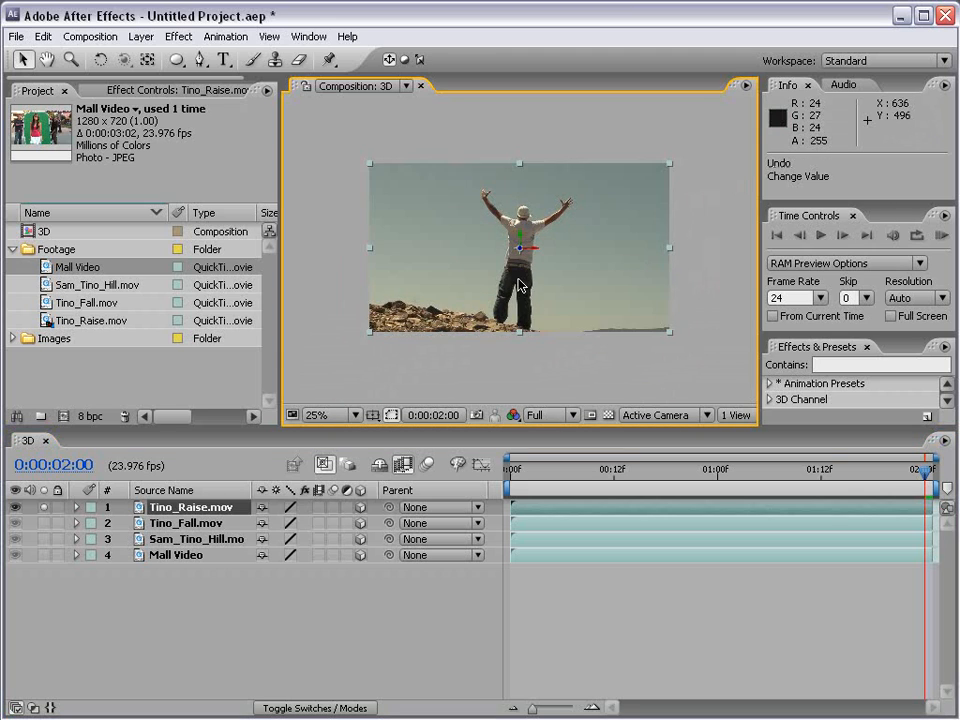
pyautogui.scroll(2, 516, 281)
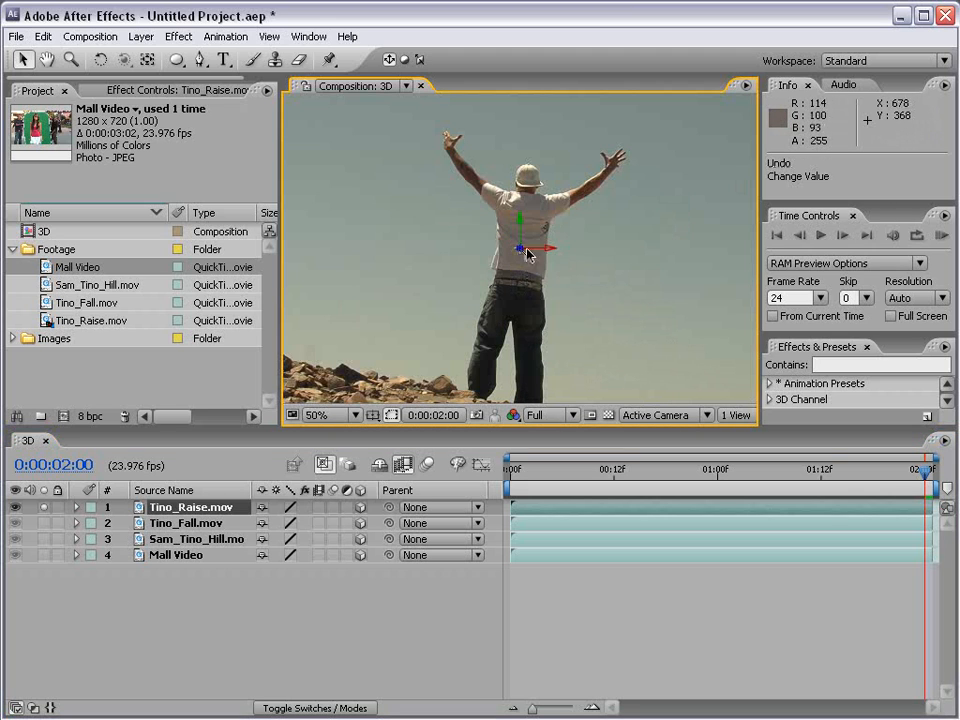
pyautogui.moveTo(541, 254)
pyautogui.mouseDown()
pyautogui.moveTo(671, 255)
pyautogui.moveTo(529, 255)
pyautogui.mouseUp()
pyautogui.scroll(-1, 522, 268)
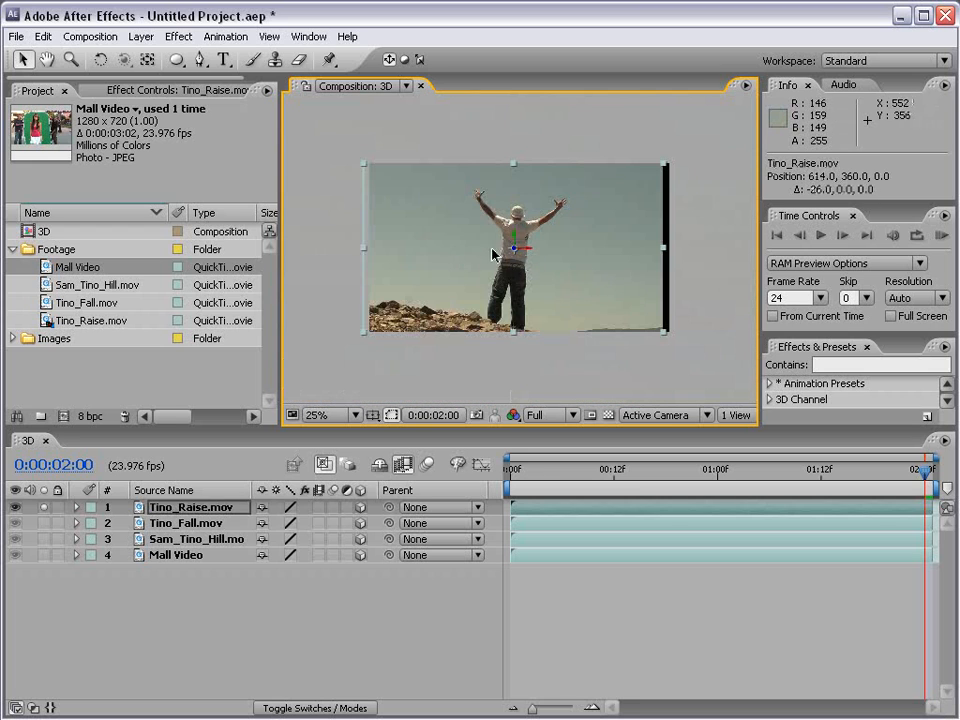
pyautogui.hotkey('ctrl', 'z')
# Step: Try pushing the Tino_Raise.mov layer about 1318 pixels back along its Z axis, and undo the move
pyautogui.moveTo(520, 244); pyautogui.dragTo(175, 450)
pyautogui.scroll(1, 528, 277)
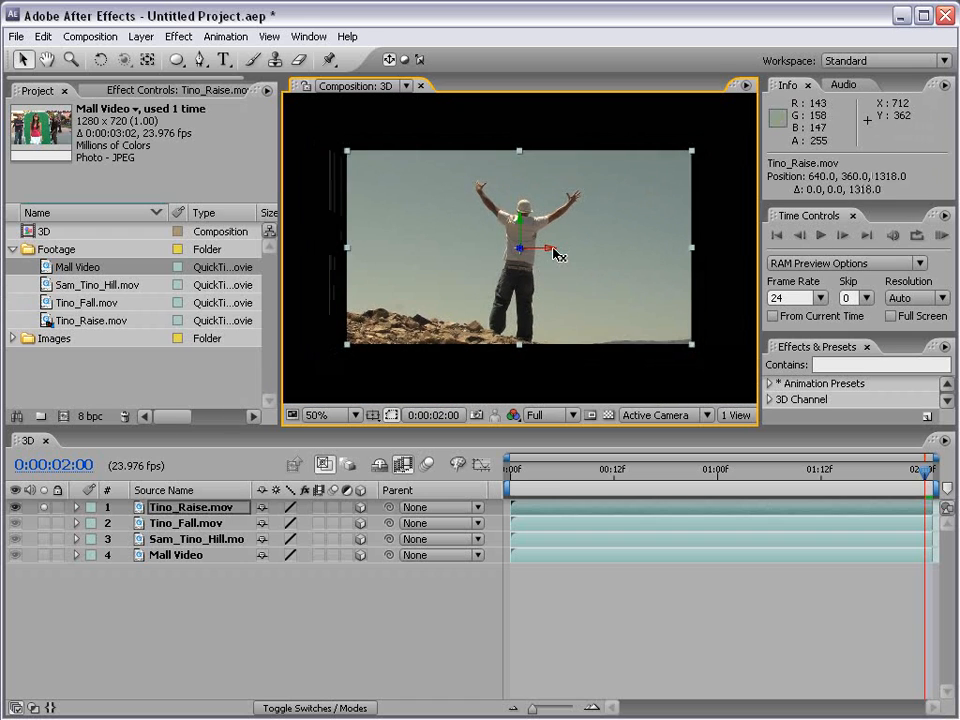
pyautogui.hotkey('ctrl', 'z')
pyautogui.press(',')
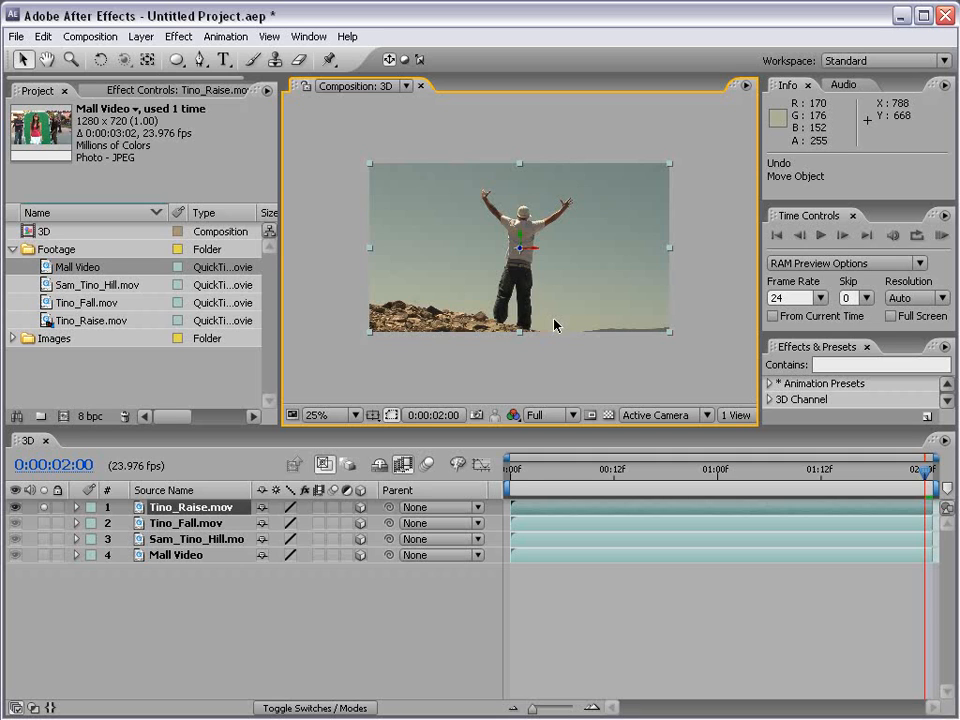
# Step: Add a new camera with the 50mm preset to the composition, and turn off solo on the Tino_Raise.mov layer
pyautogui.click(145, 40)
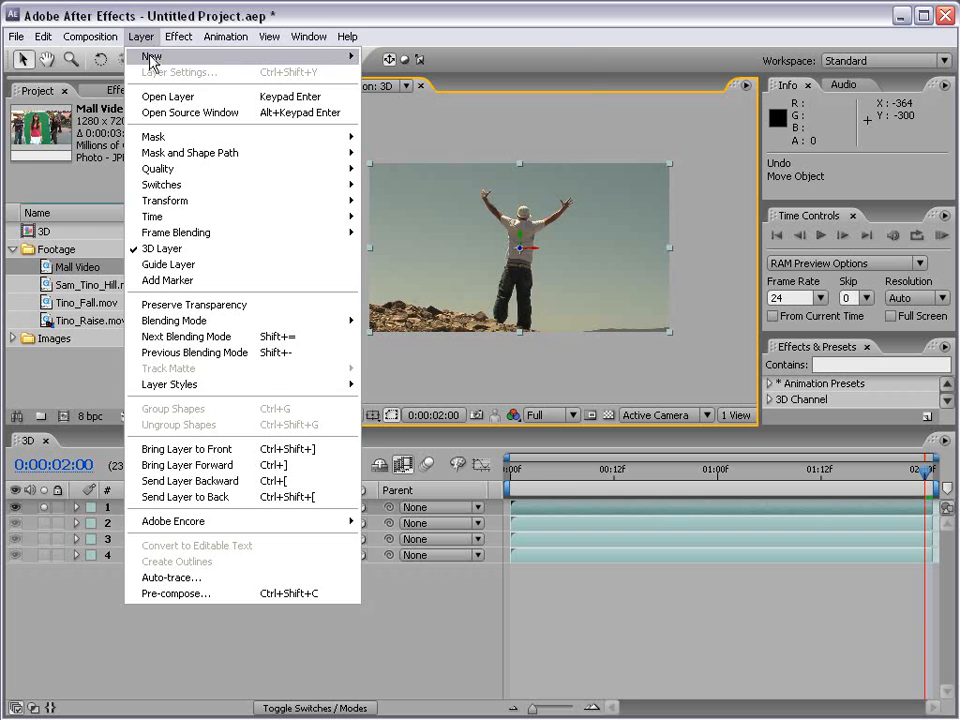
pyautogui.moveTo(152, 57)
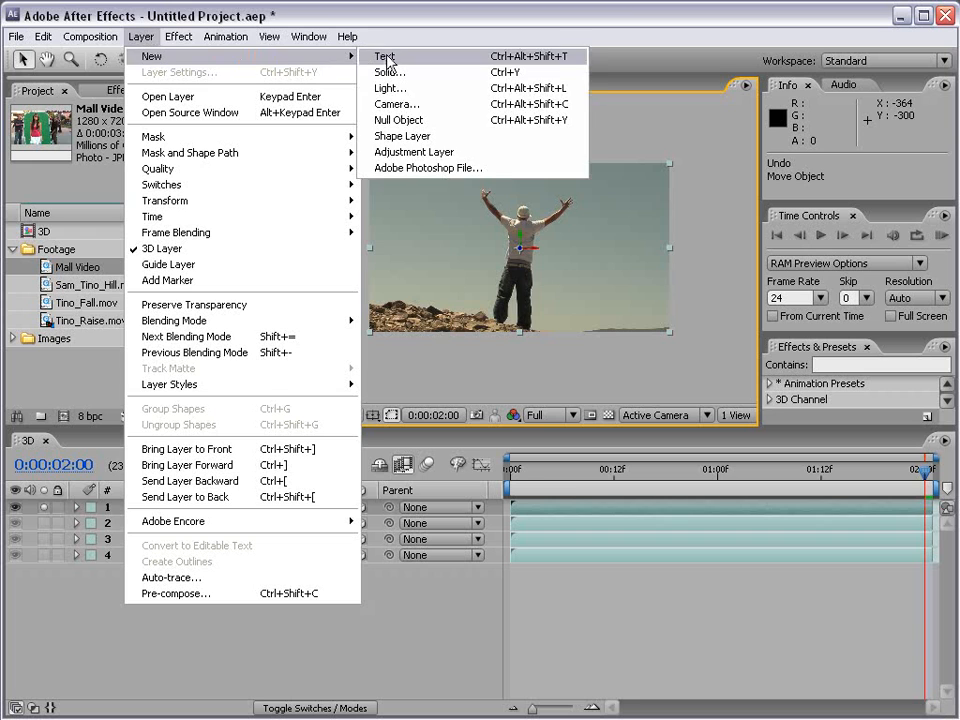
pyautogui.click(447, 106)
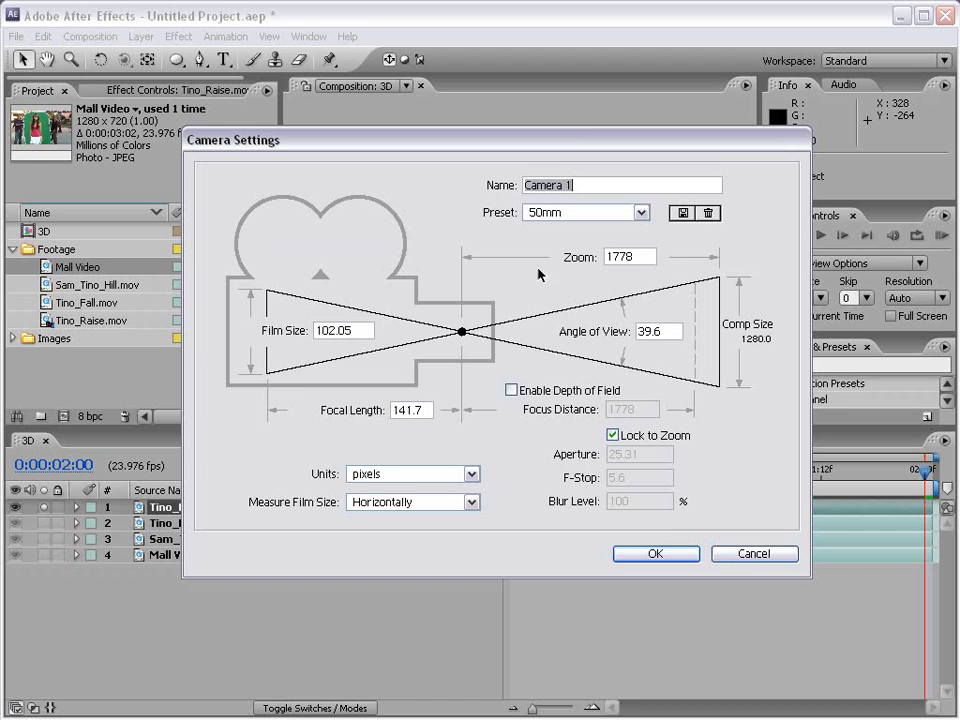
pyautogui.click(583, 216)
pyautogui.click(562, 314)
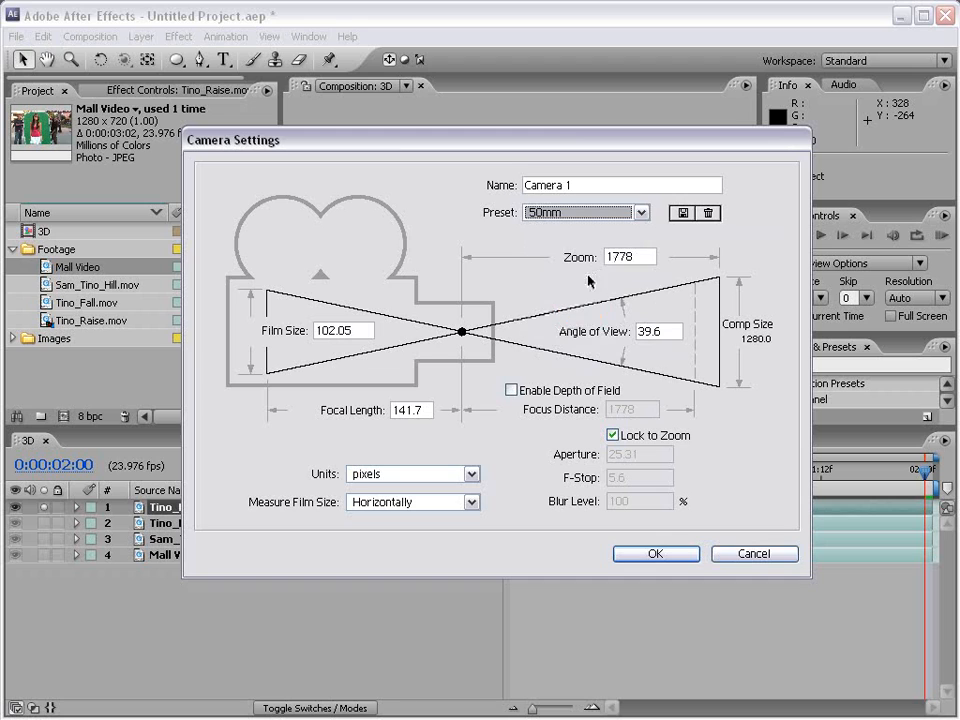
pyautogui.click(651, 554)
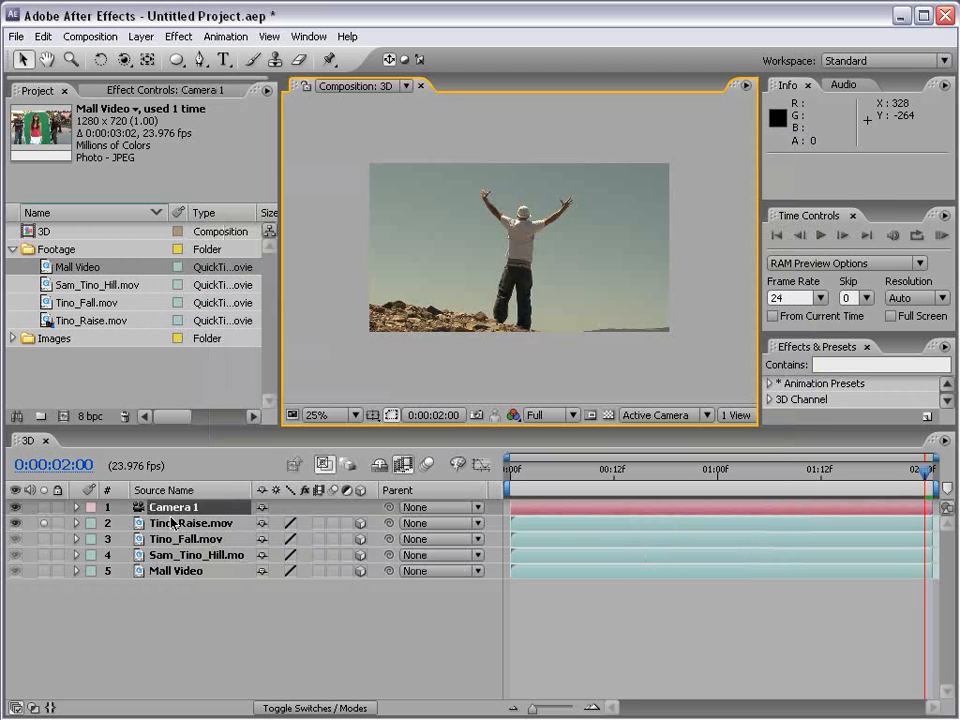
pyautogui.click(45, 524)
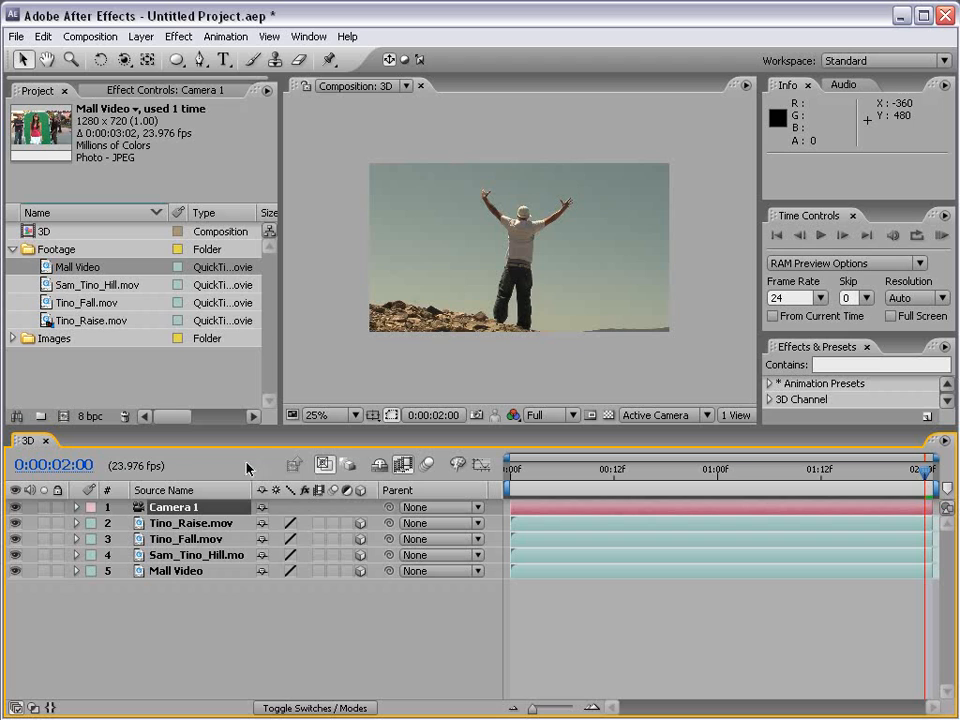
# Step: Try orbiting the camera around the footage with the Orbit Camera tool, and undo the orbit
pyautogui.click(124, 59)
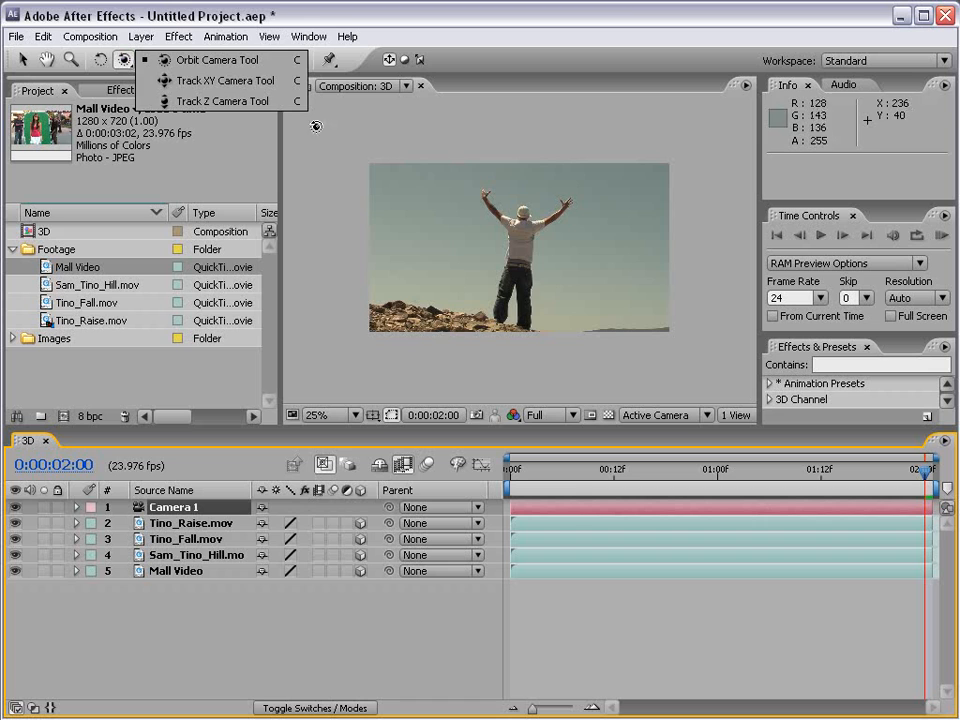
pyautogui.moveTo(480, 230); pyautogui.dragTo(542, 221)
pyautogui.hotkey('ctrl', 'z')
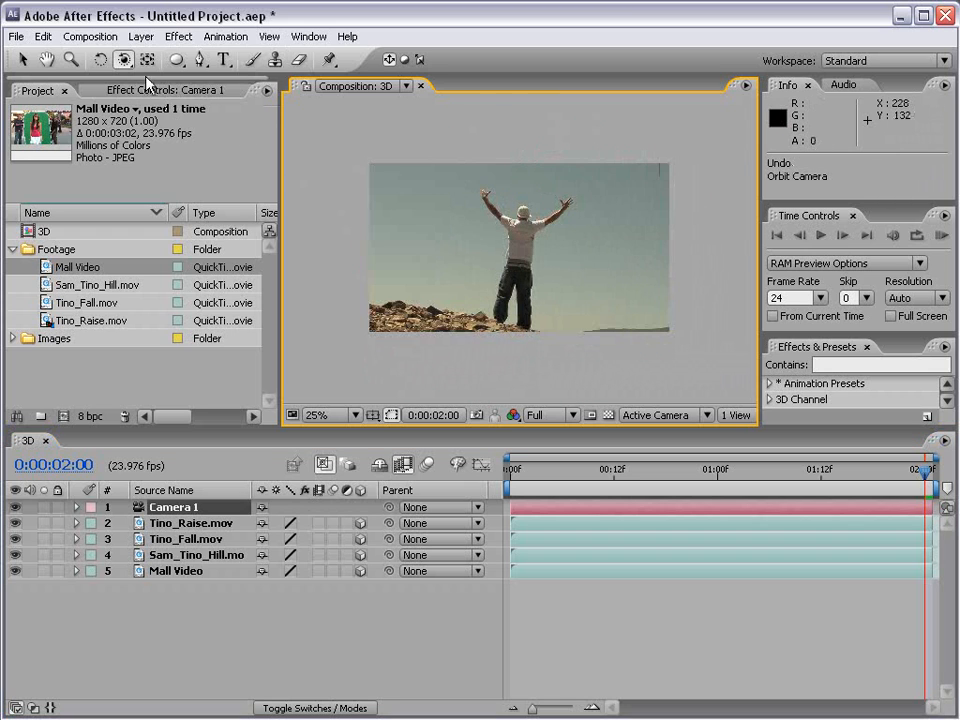
# Step: Try shifting the camera sideways with the Track XY Camera tool, by about 592 pixels the second time, undoing each move
pyautogui.moveTo(123, 59); pyautogui.dragTo(201, 84)
pyautogui.moveTo(422, 251); pyautogui.dragTo(291, 251)
pyautogui.hotkey('ctrl', 'z')
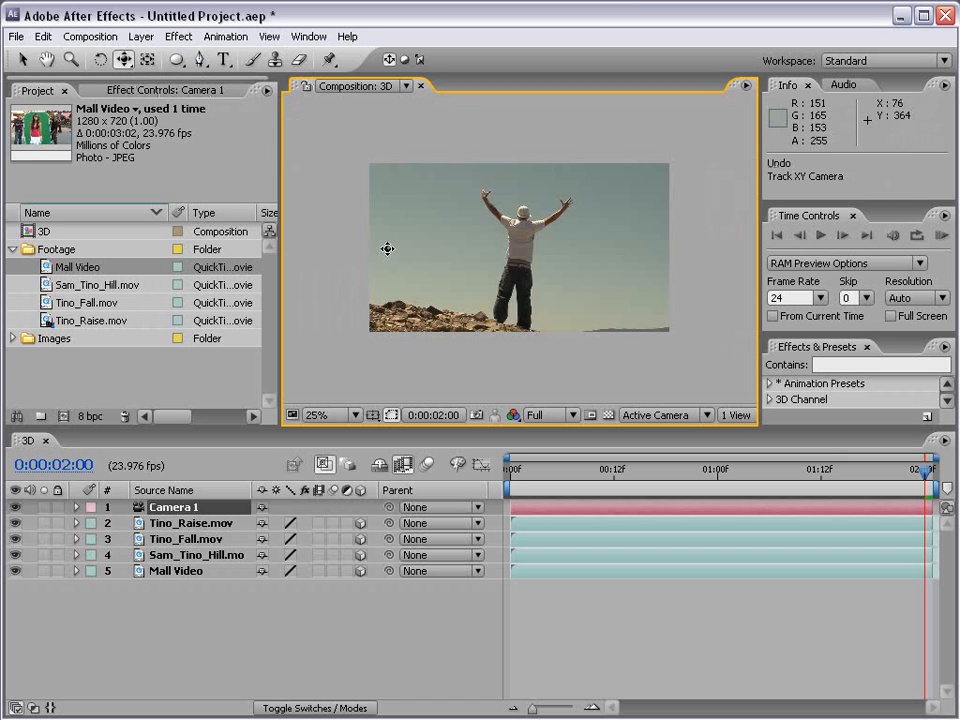
pyautogui.moveTo(628, 287); pyautogui.dragTo(497, 296)
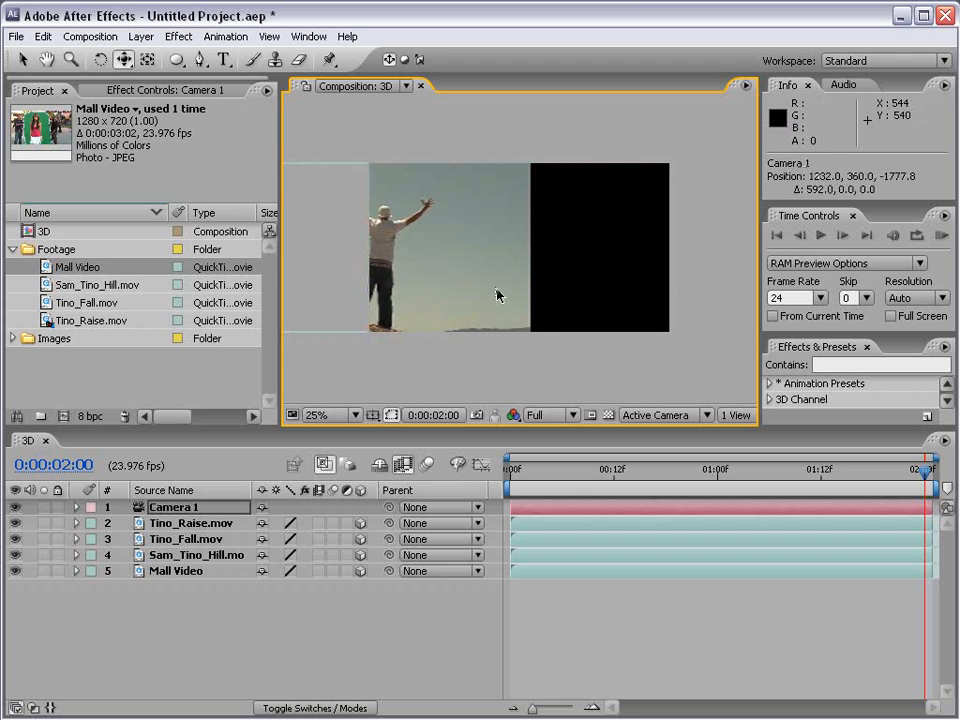
pyautogui.hotkey('ctrl', 'z')
# Step: Try pulling the camera back about 664 pixels with the Track Z Camera tool, and undo the move
pyautogui.click(124, 60)
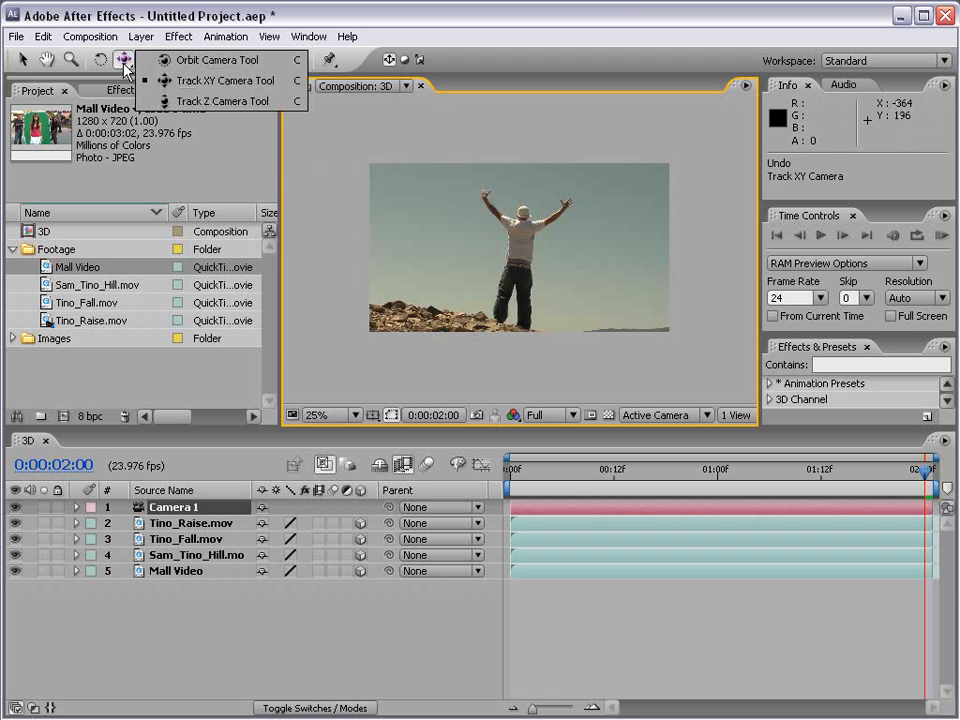
pyautogui.click(185, 101)
pyautogui.moveTo(501, 251); pyautogui.dragTo(529, 349)
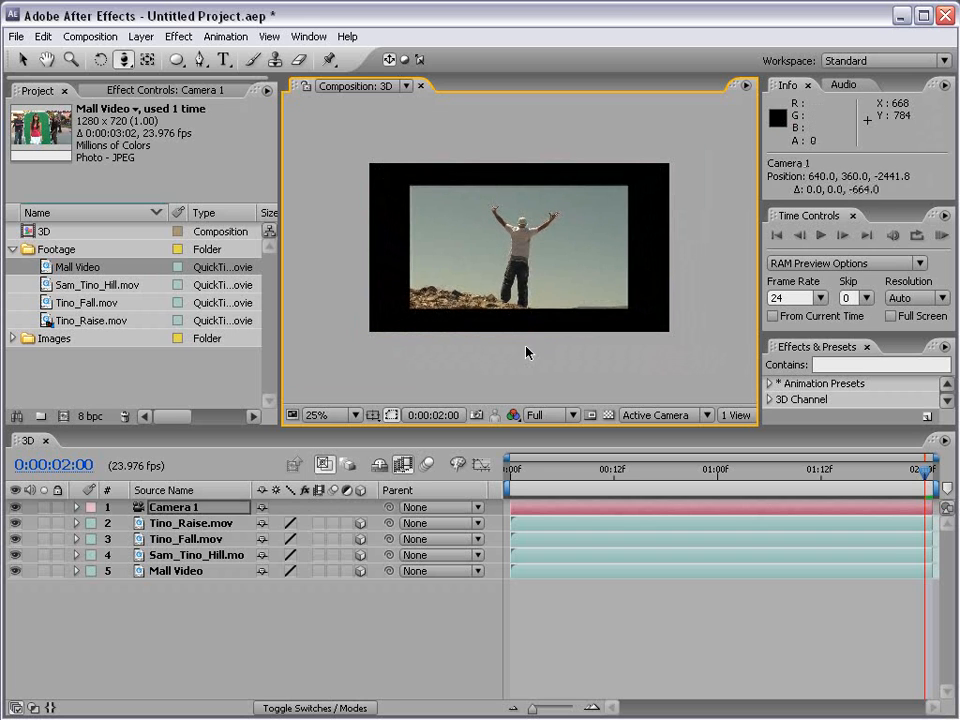
pyautogui.hotkey('ctrl', 'z')
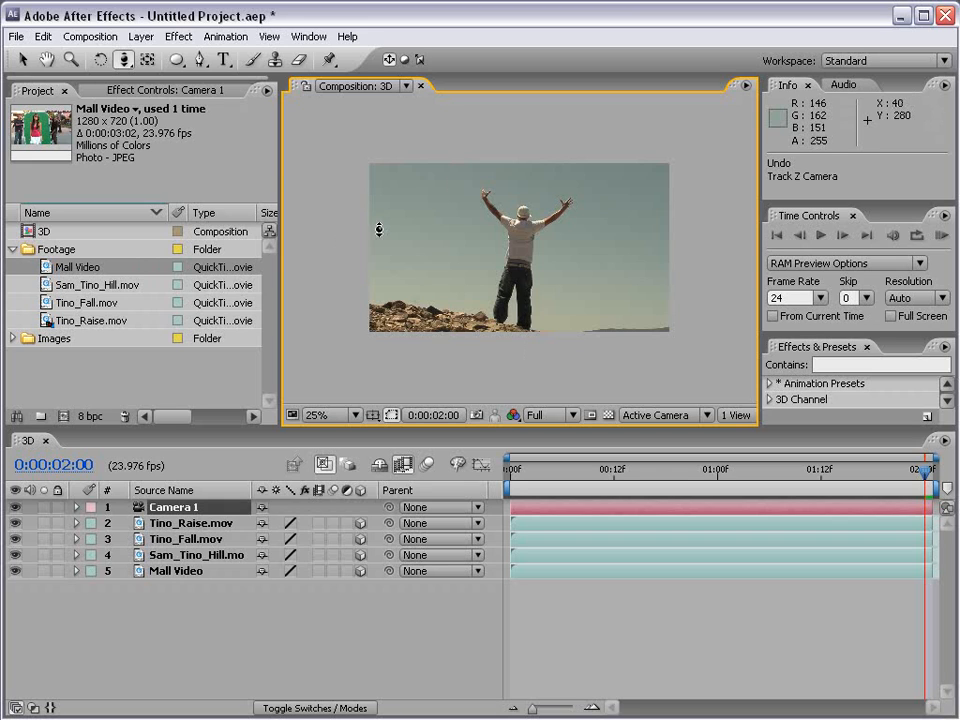
# Step: Scale down the Tino_Raise.mov and Tino_Fall.mov layers, shifting Tino_Fall.mov about 504 pixels left and Tino_Raise.mov about 460 pixels right along X
pyautogui.press('v')
pyautogui.click(427, 233)
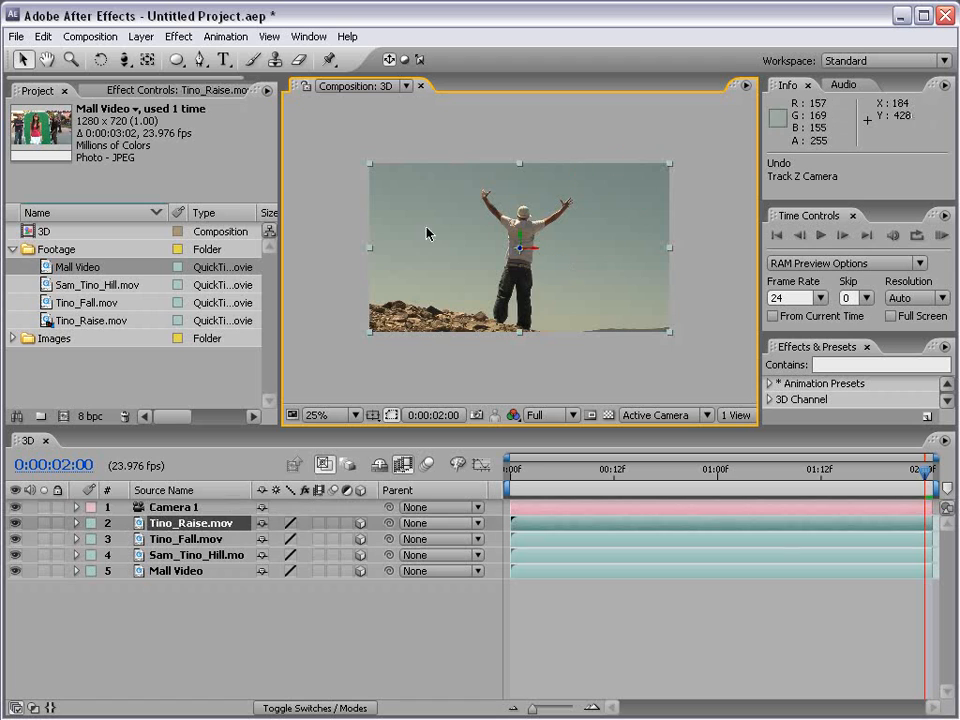
pyautogui.moveTo(673, 338); pyautogui.dragTo(406, 250)
pyautogui.click(648, 322)
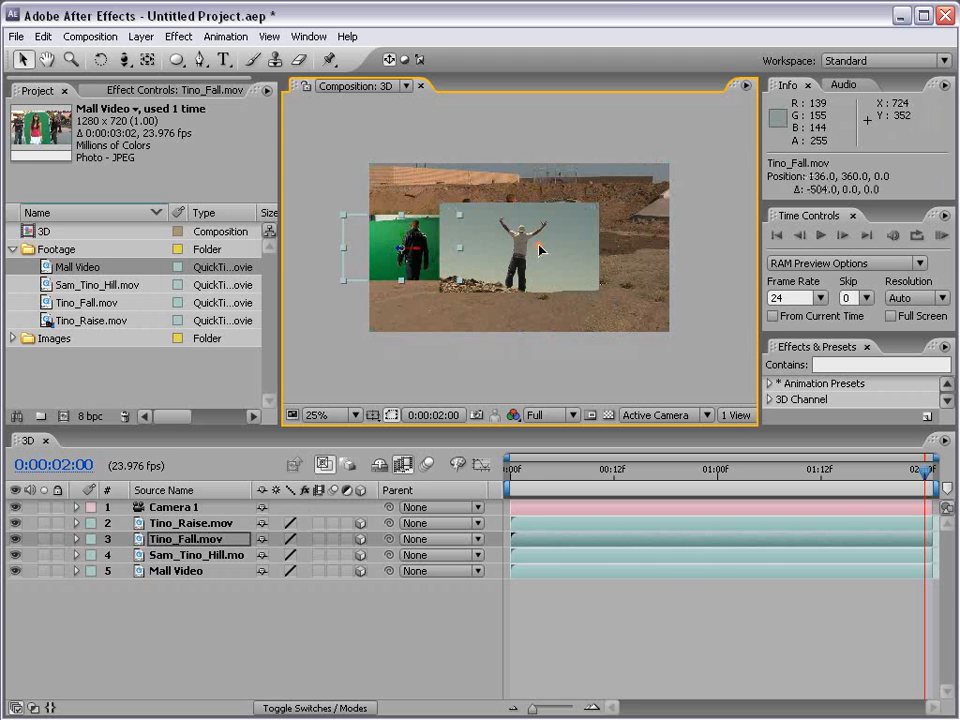
pyautogui.click(540, 249)
pyautogui.moveTo(533, 250); pyautogui.dragTo(648, 250)
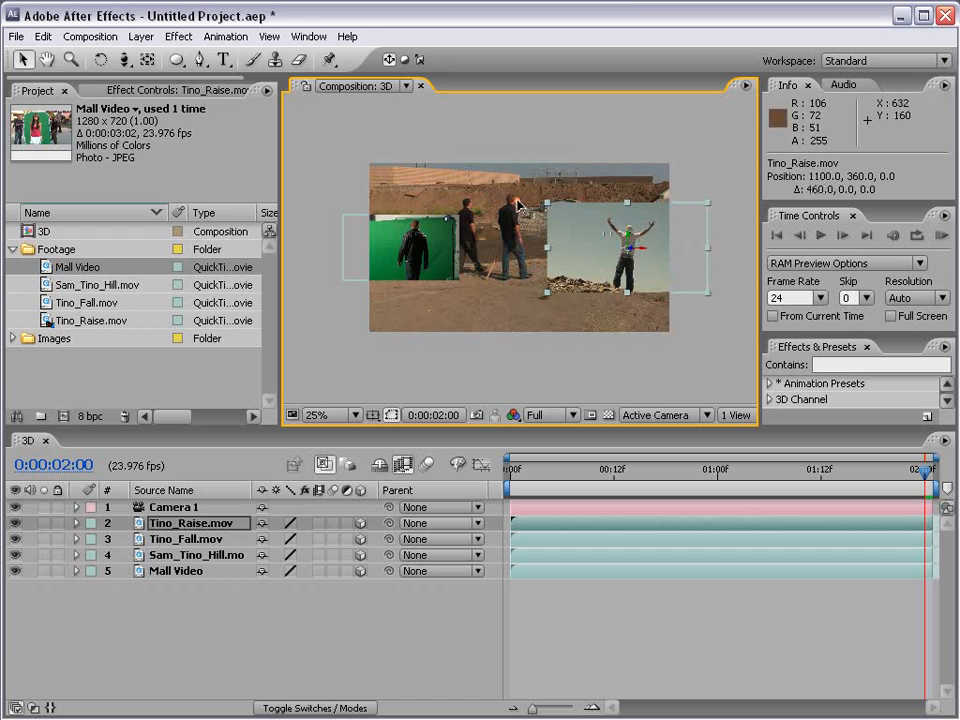
pyautogui.click(519, 205)
pyautogui.moveTo(668, 330); pyautogui.dragTo(578, 285)
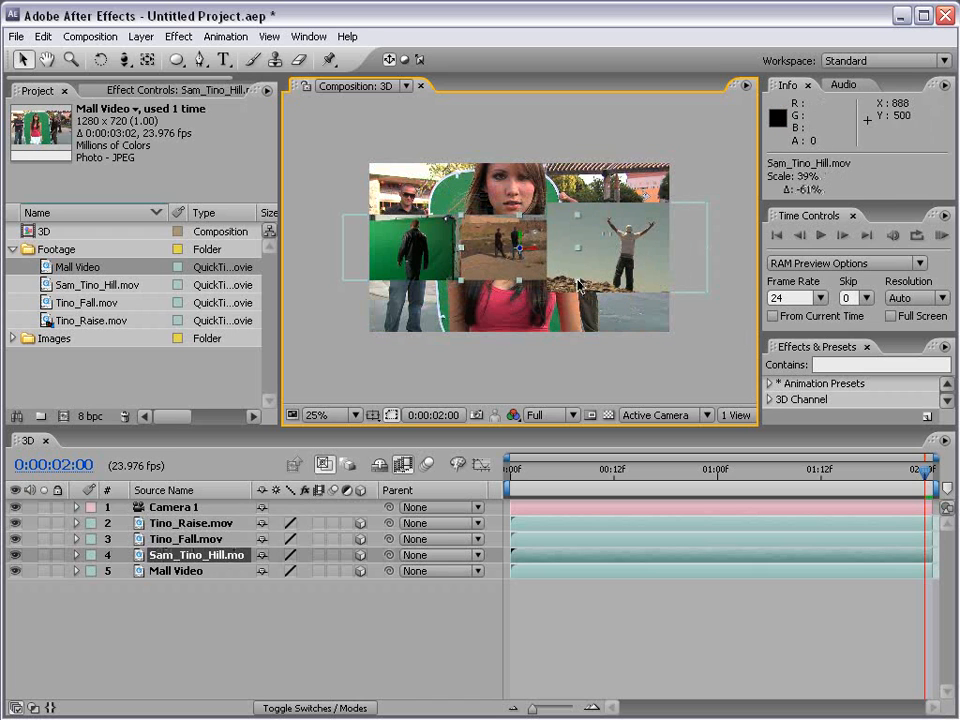
pyautogui.click(608, 302)
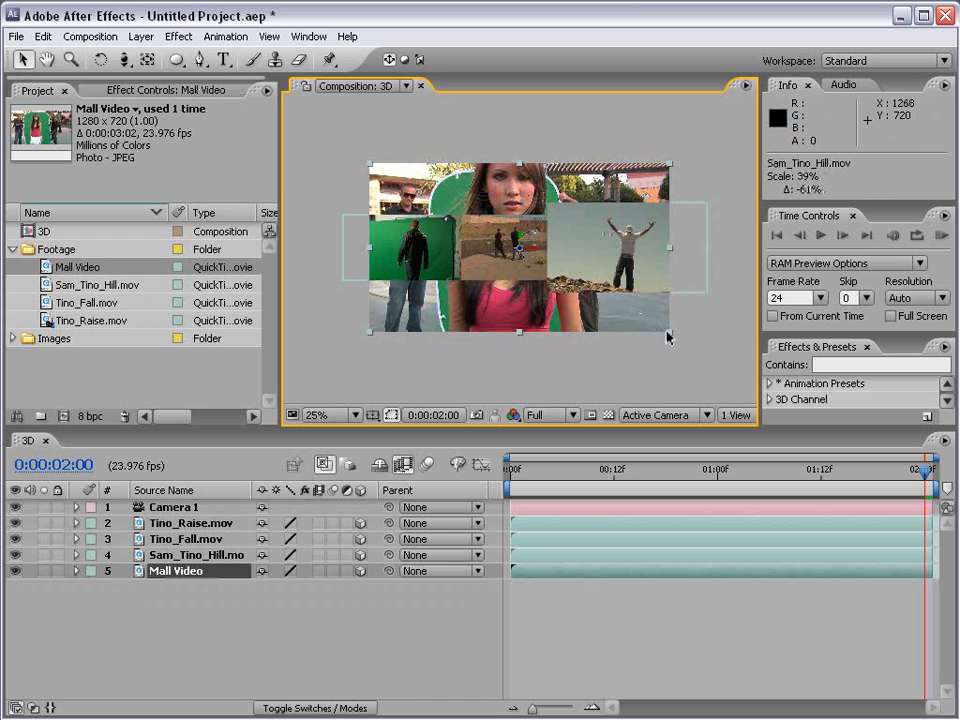
pyautogui.moveTo(668, 336); pyautogui.dragTo(584, 288)
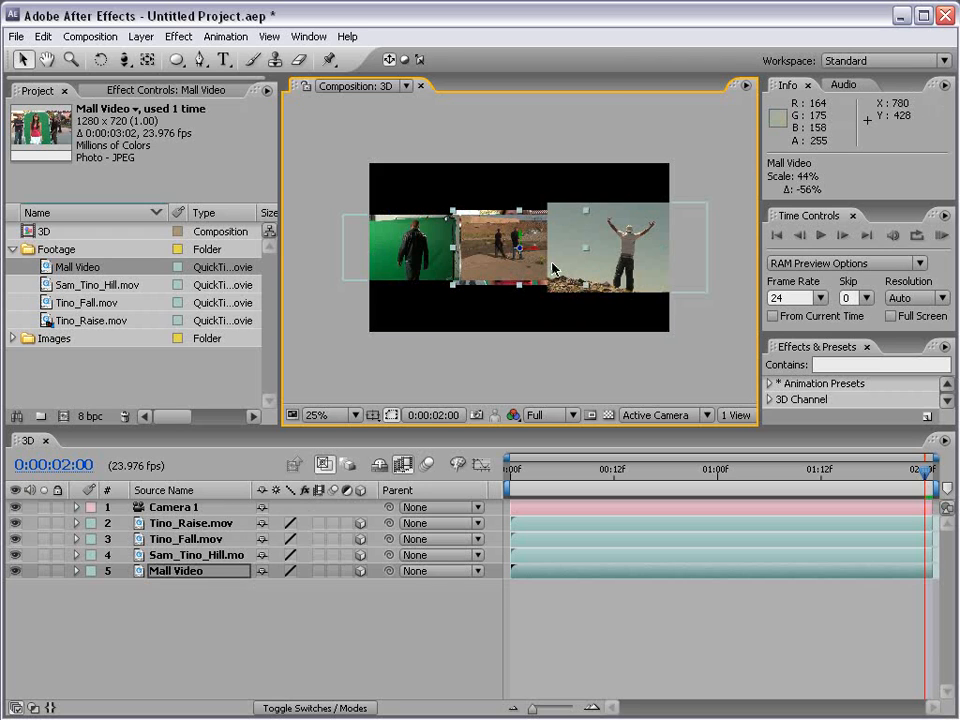
# Step: Push the Tino_Raise.mov layer back about 908 pixels in Z and bring Tino_Fall.mov forward about 644 pixels
pyautogui.click(619, 252)
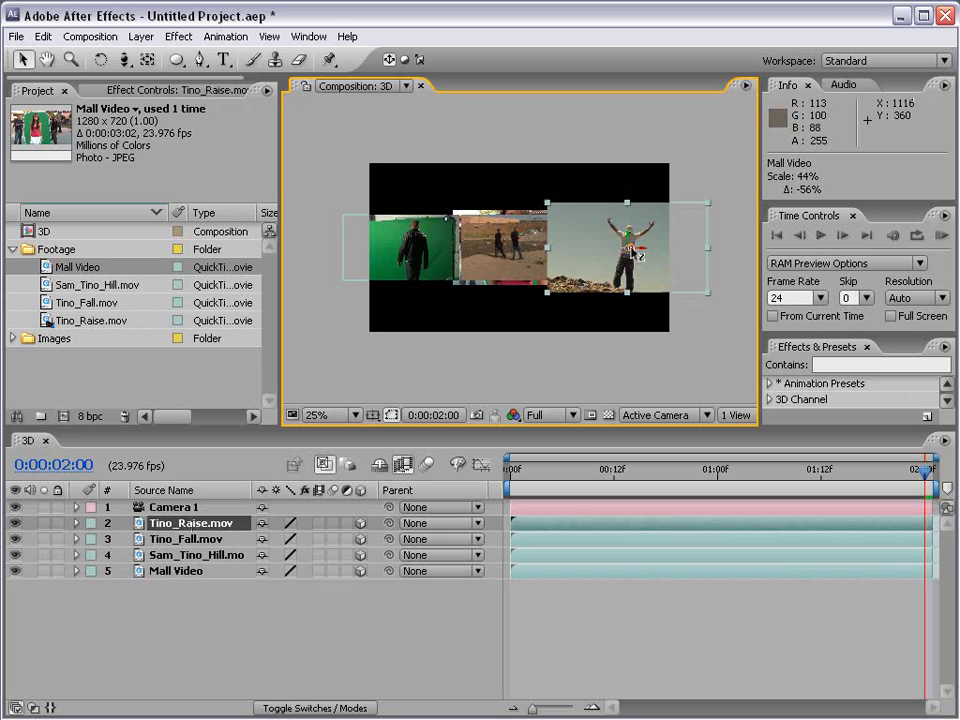
pyautogui.moveTo(636, 255); pyautogui.dragTo(416, 561)
pyautogui.click(398, 256)
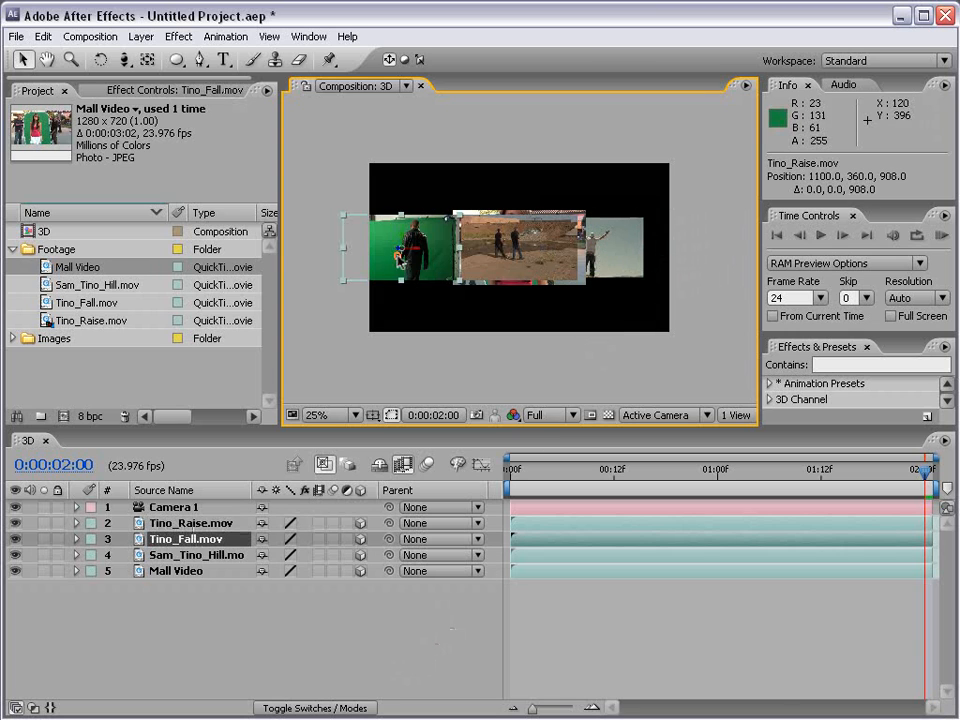
pyautogui.moveTo(364, 253); pyautogui.dragTo(440, 245)
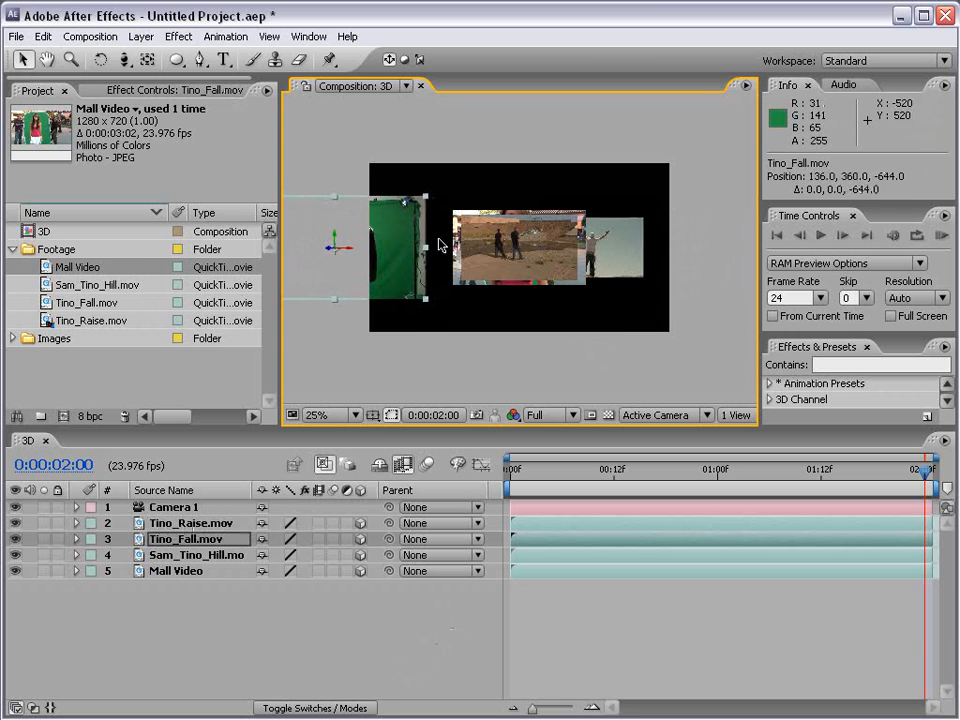
pyautogui.click(542, 241)
pyautogui.moveTo(519, 247); pyautogui.dragTo(520, 492)
pyautogui.click(531, 273)
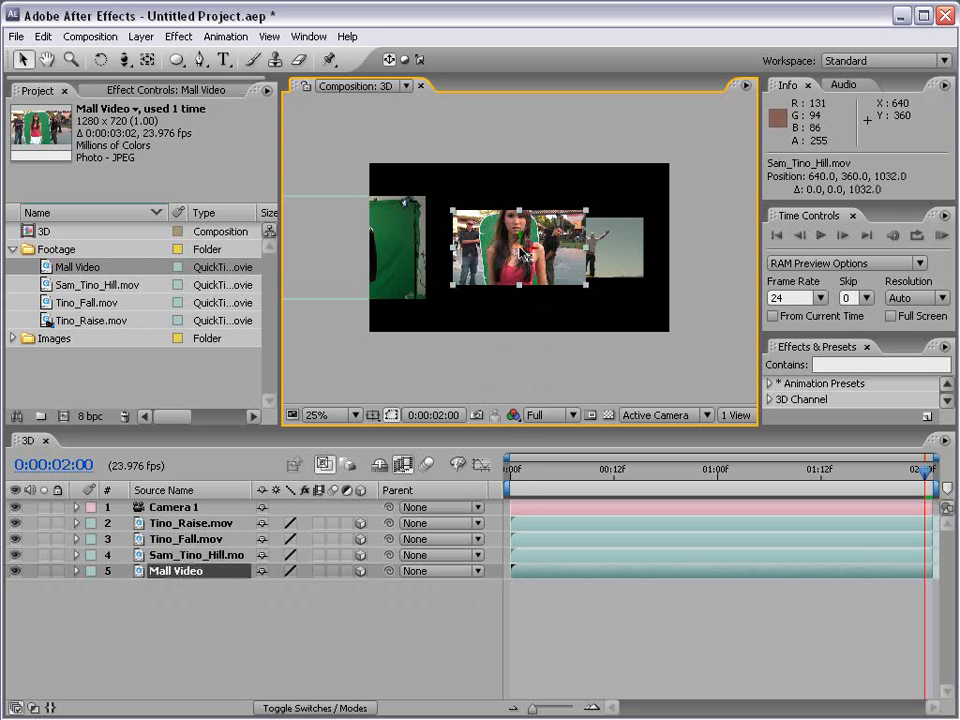
pyautogui.moveTo(522, 255); pyautogui.dragTo(486, 287)
pyautogui.moveTo(532, 247); pyautogui.dragTo(418, 250)
pyautogui.click(589, 349)
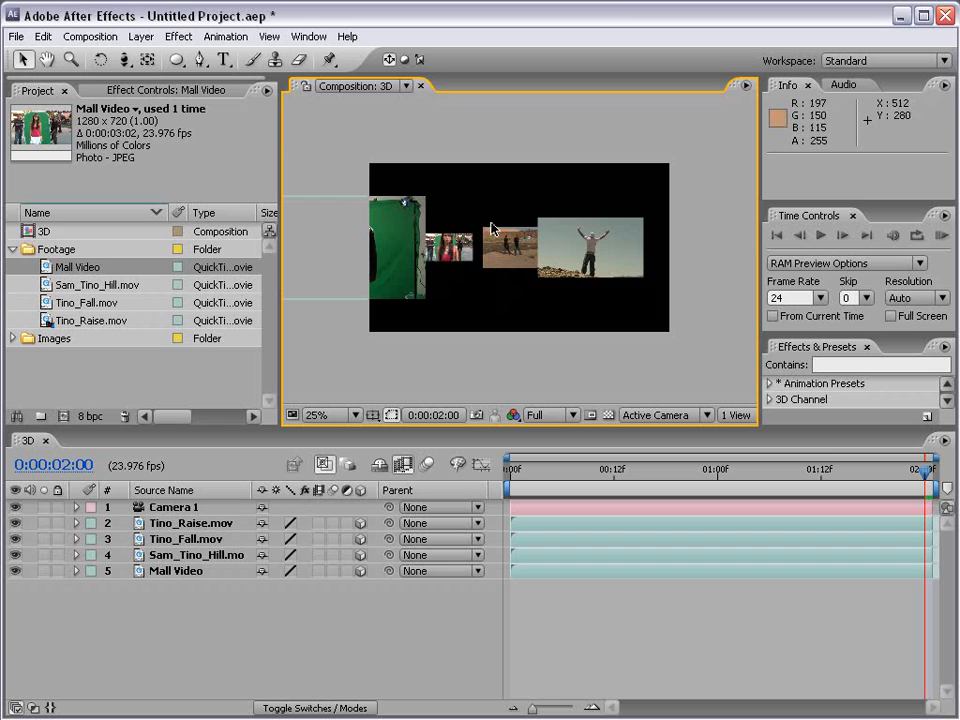
# Step: Orbit the camera above the layers with the Orbit Camera tool, to about 640, -39.9, -1732.2
pyautogui.press('.')
pyautogui.press('`')
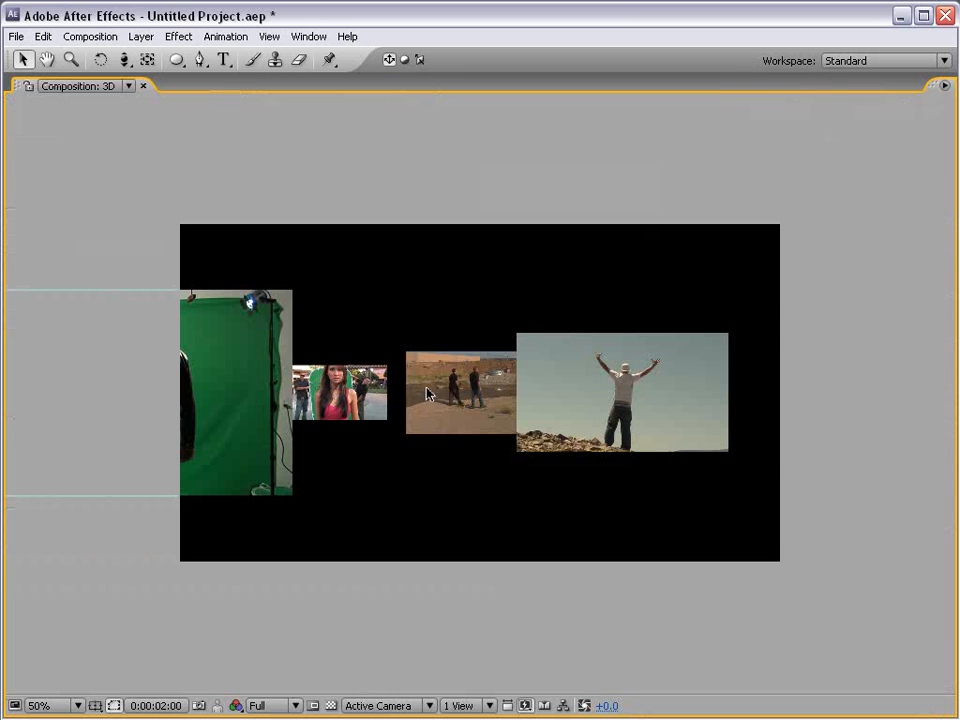
pyautogui.press('`')
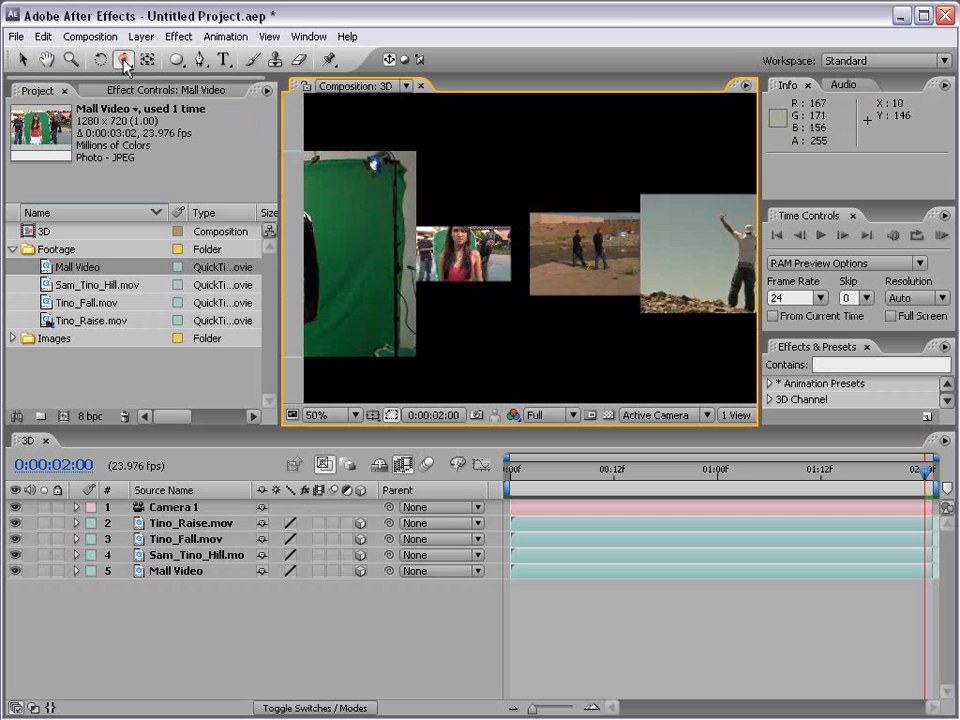
pyautogui.moveTo(123, 60); pyautogui.dragTo(125, 62)
pyautogui.press(',')
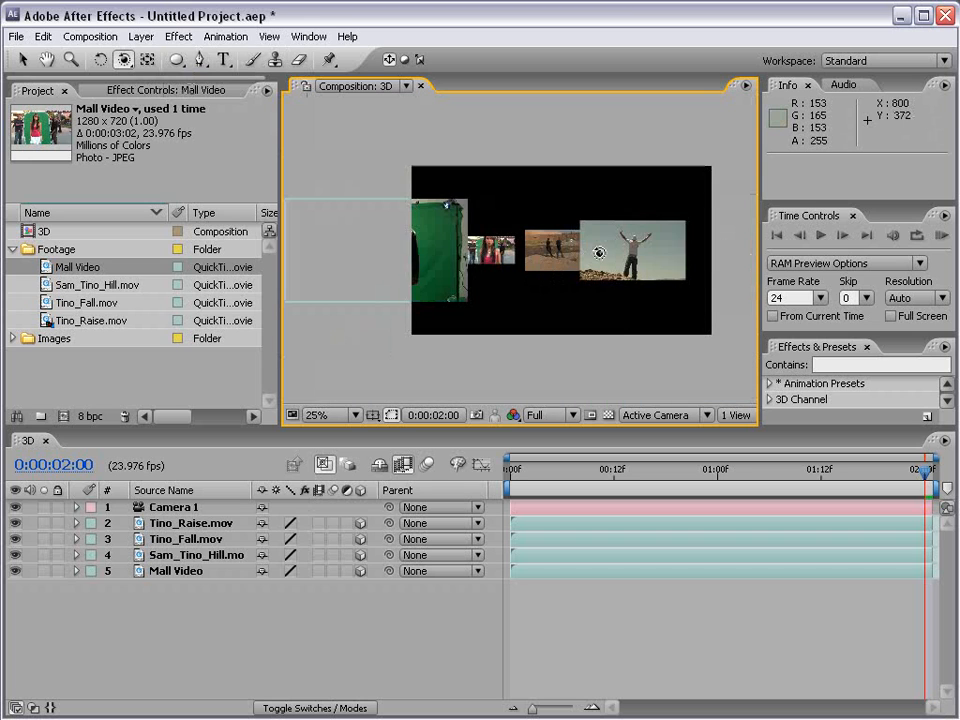
pyautogui.moveTo(599, 252)
pyautogui.mouseDown()
pyautogui.moveTo(569, 270)
pyautogui.moveTo(624, 258)
pyautogui.moveTo(617, 268)
pyautogui.moveTo(599, 265)
pyautogui.mouseUp()
# Step: Push the Tino_Fall.mov layer back along its Z axis, and orbit the camera to about 701.6, 143.3, -1763.5
pyautogui.press('v')
pyautogui.click(425, 307)
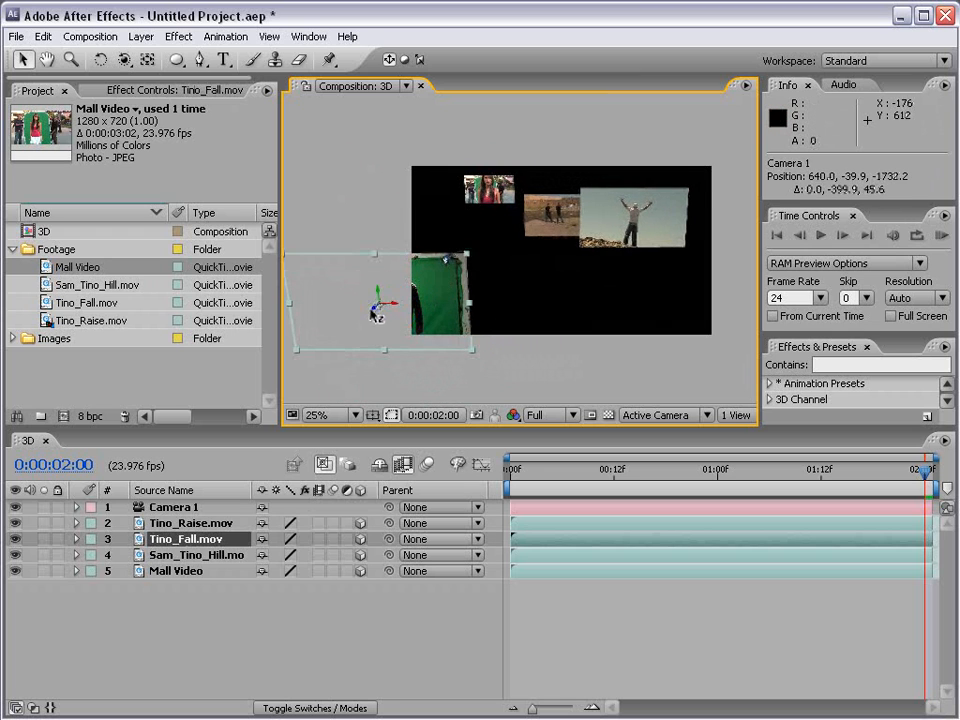
pyautogui.moveTo(372, 312); pyautogui.dragTo(506, 217)
pyautogui.press('c')
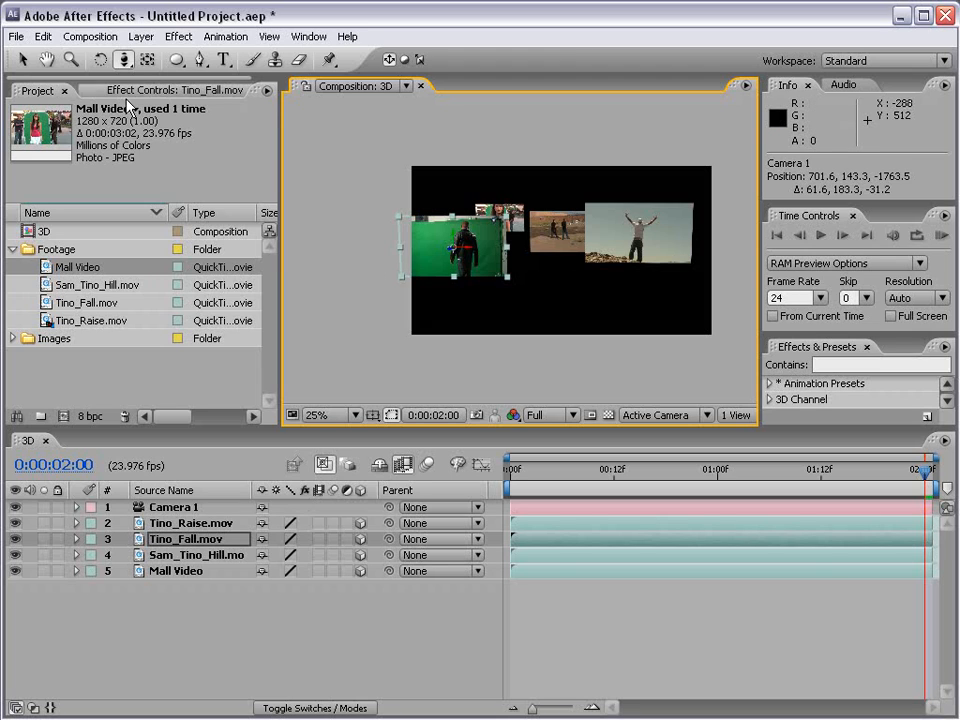
# Step: Move the camera in about 905 pixels closer to the layers with the Track Z Camera tool
pyautogui.moveTo(124, 59); pyautogui.dragTo(140, 100)
pyautogui.click(226, 103)
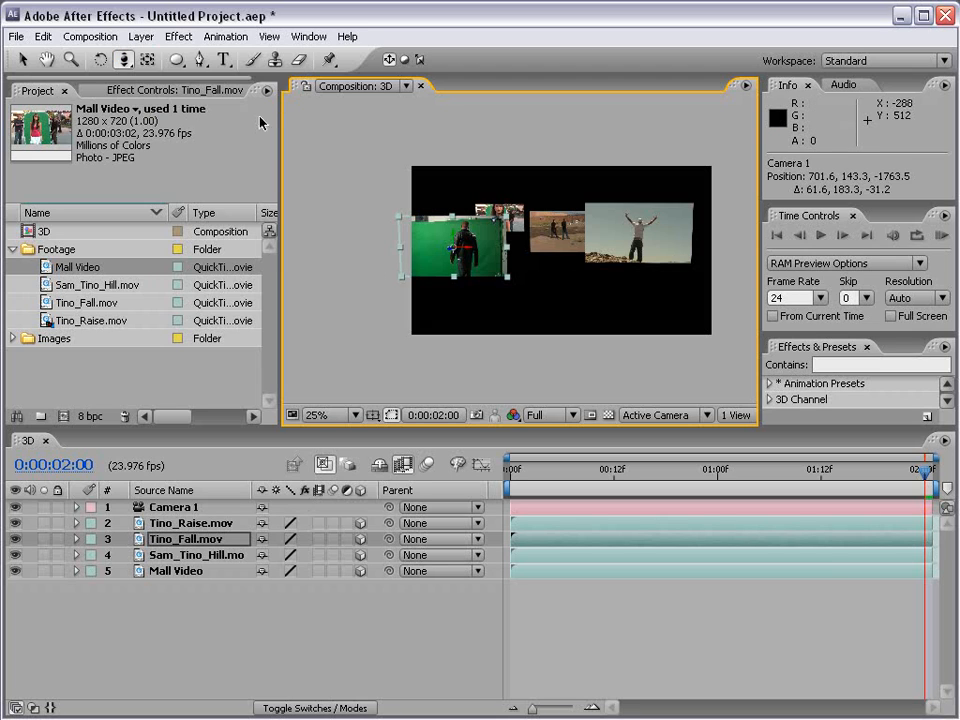
pyautogui.moveTo(511, 273); pyautogui.dragTo(545, 172)
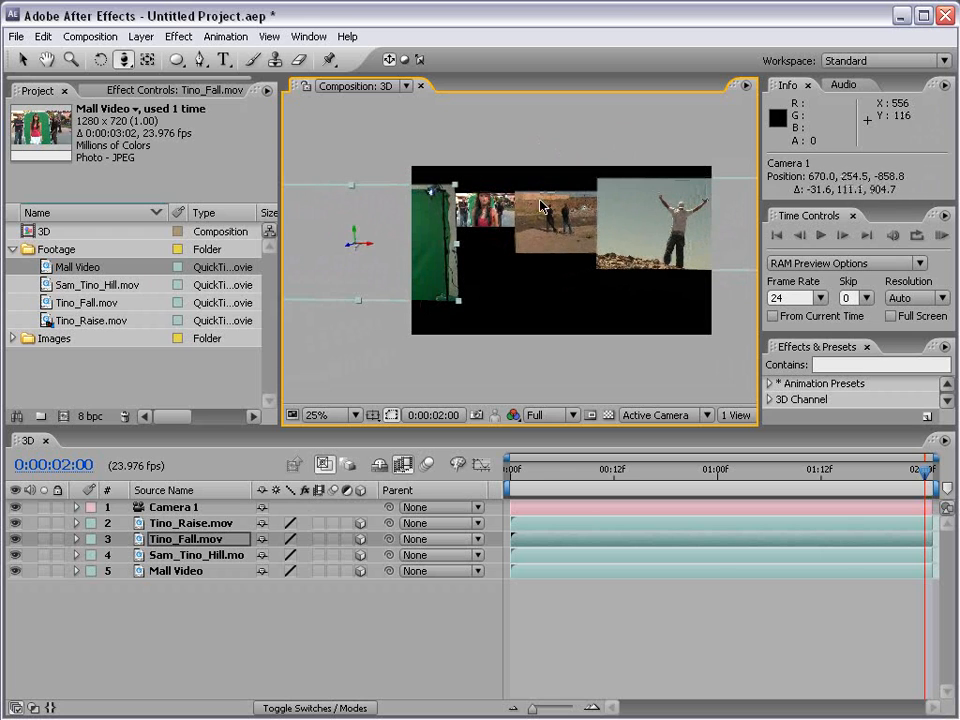
# Step: Reframe the layers by orbiting, moving in and shifting the camera sideways, to a position of about 603.5, 329.4, -568.1
pyautogui.press('c')
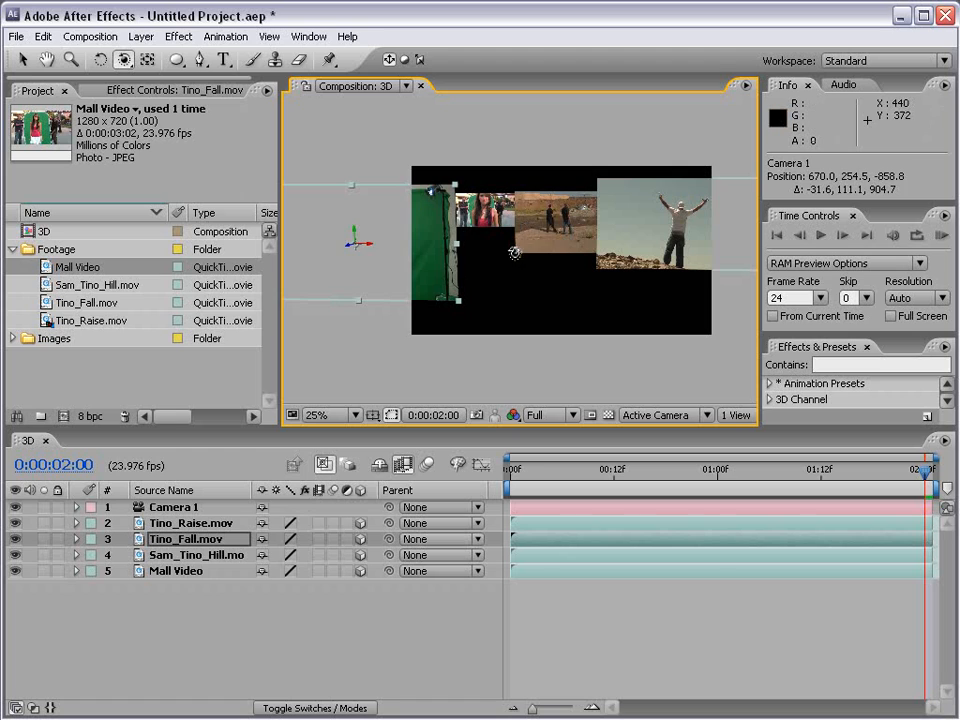
pyautogui.moveTo(514, 254); pyautogui.dragTo(513, 248)
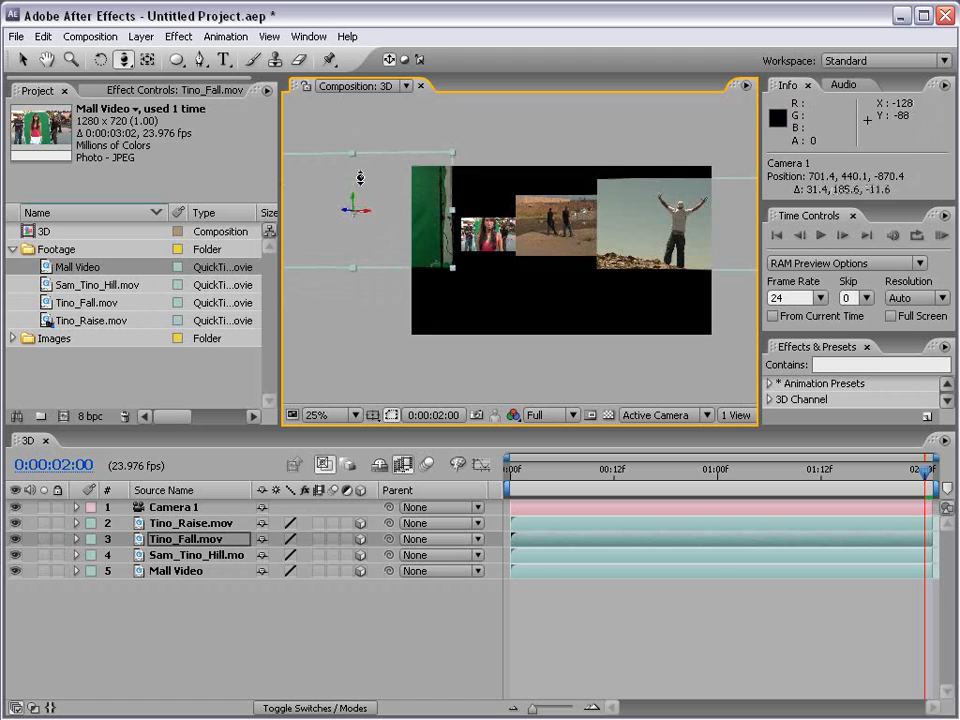
pyautogui.moveTo(508, 210); pyautogui.dragTo(541, 240)
pyautogui.press('c')
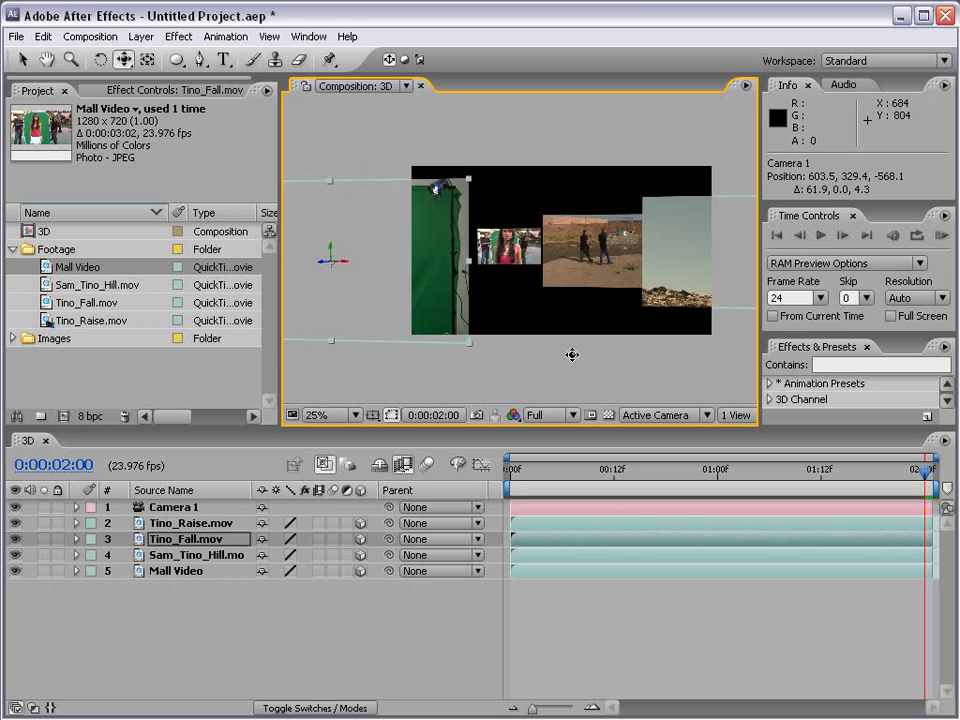
# Step: In the Top view, push Sam_Tino_Hill.mov back about 544 pixels in Z and bring the Mall Video layer closer to the other clips
pyautogui.click(641, 418)
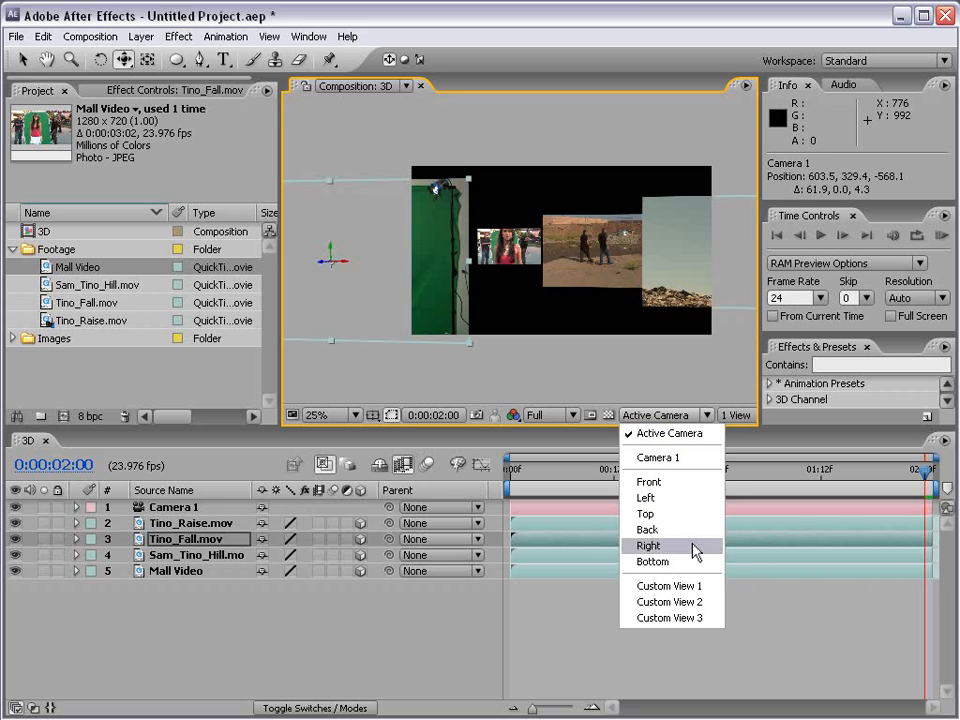
pyautogui.click(658, 519)
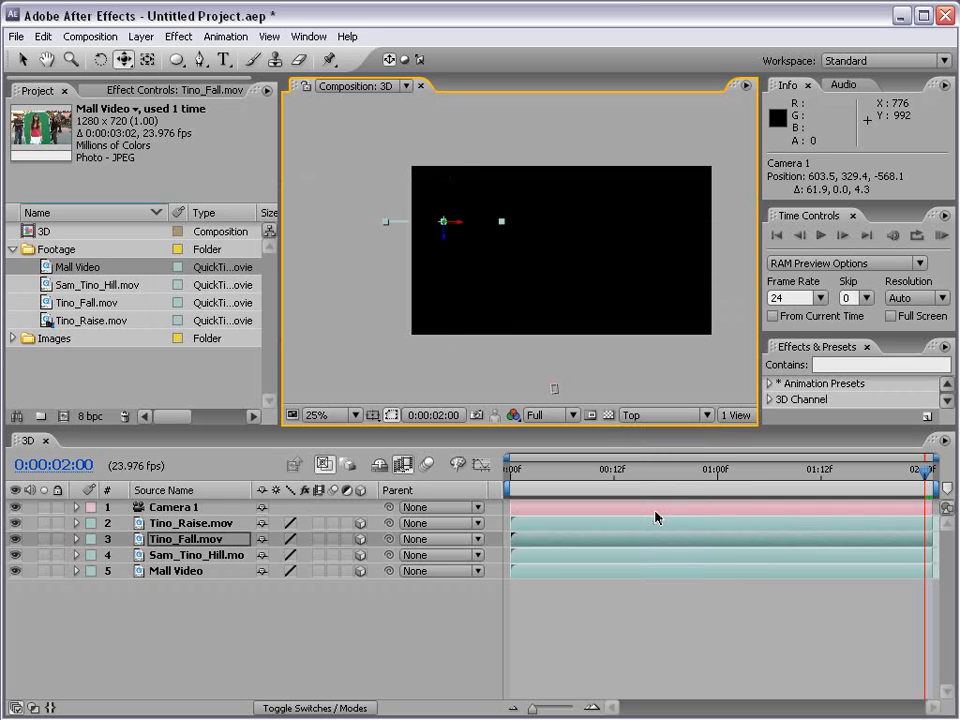
pyautogui.scroll(-4, 561, 284)
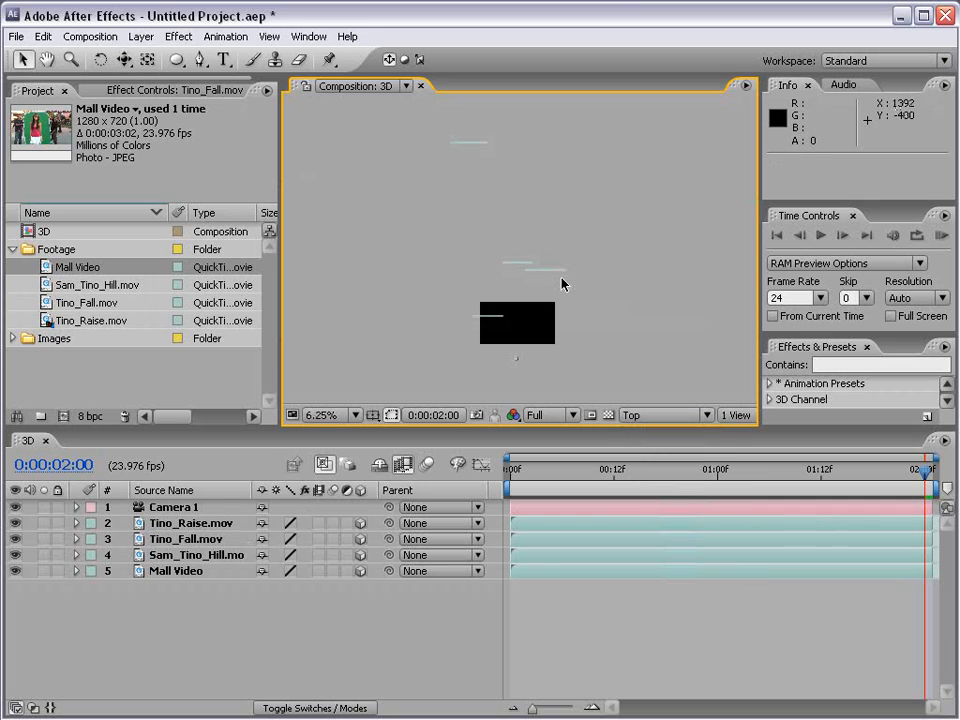
pyautogui.click(535, 269)
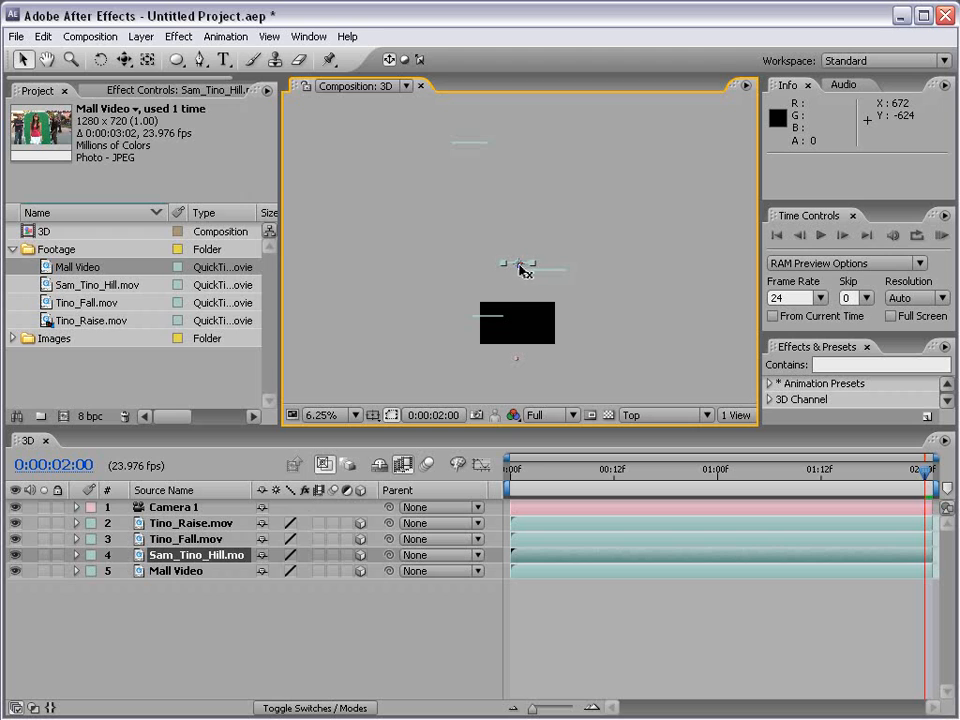
pyautogui.moveTo(520, 272); pyautogui.dragTo(519, 238)
pyautogui.click(472, 143)
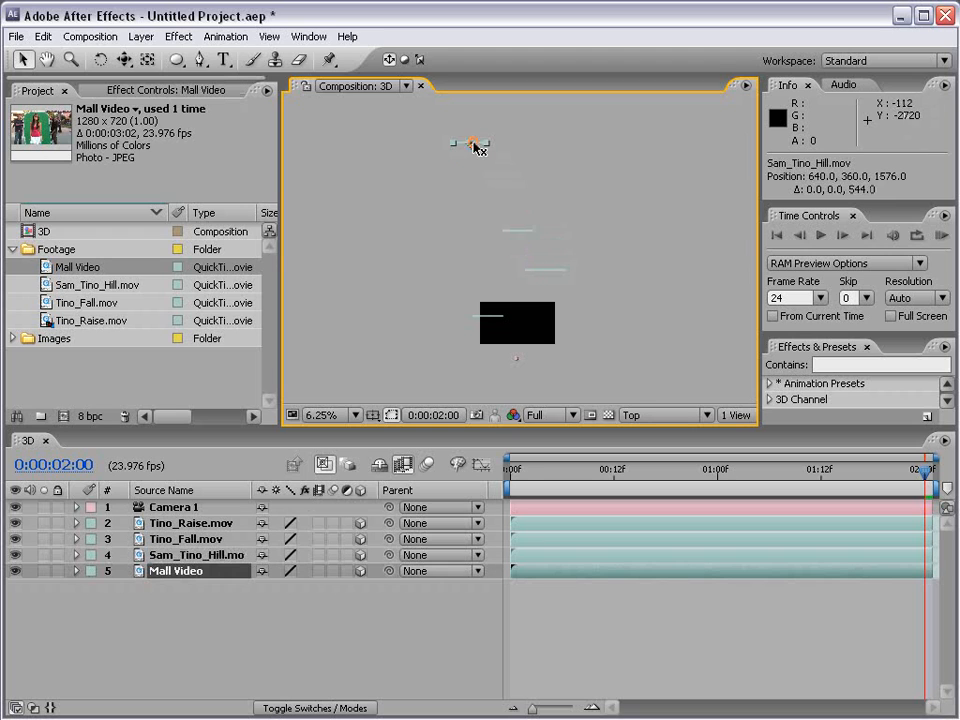
pyautogui.moveTo(474, 152); pyautogui.dragTo(467, 190)
# Step: In the Active Camera view, pull the camera back about 327 pixels with the Track Z Camera tool
pyautogui.click(643, 289)
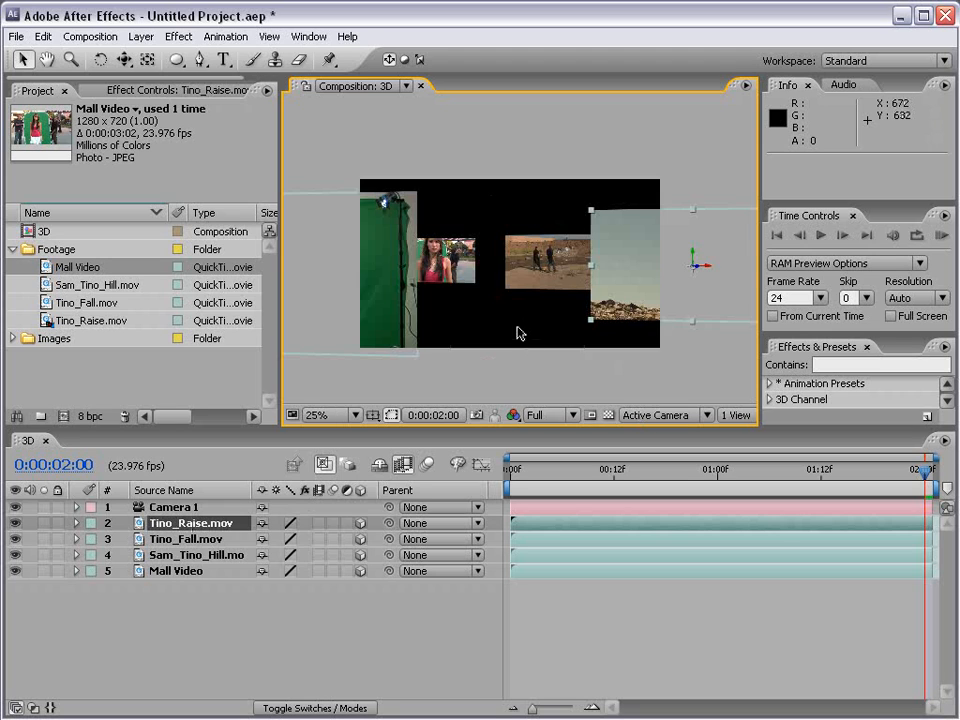
pyautogui.press('c')
pyautogui.press('c')
pyautogui.moveTo(497, 280); pyautogui.dragTo(490, 314)
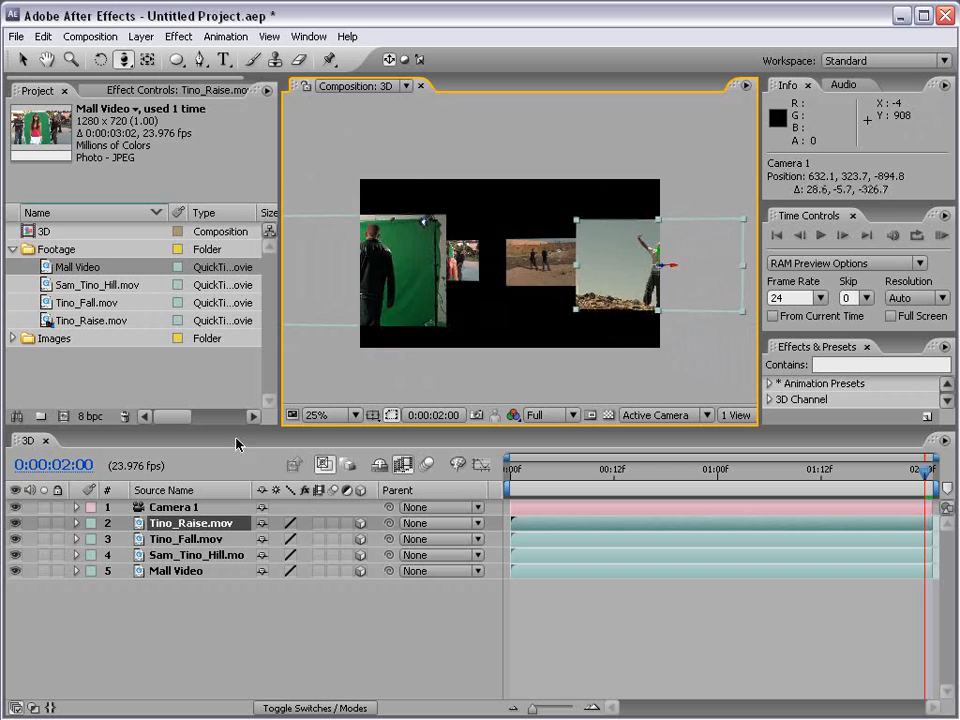
# Step: Expand the Transform properties of Camera 1 and set a Position keyframe at 0:00:00:00
pyautogui.click(175, 508)
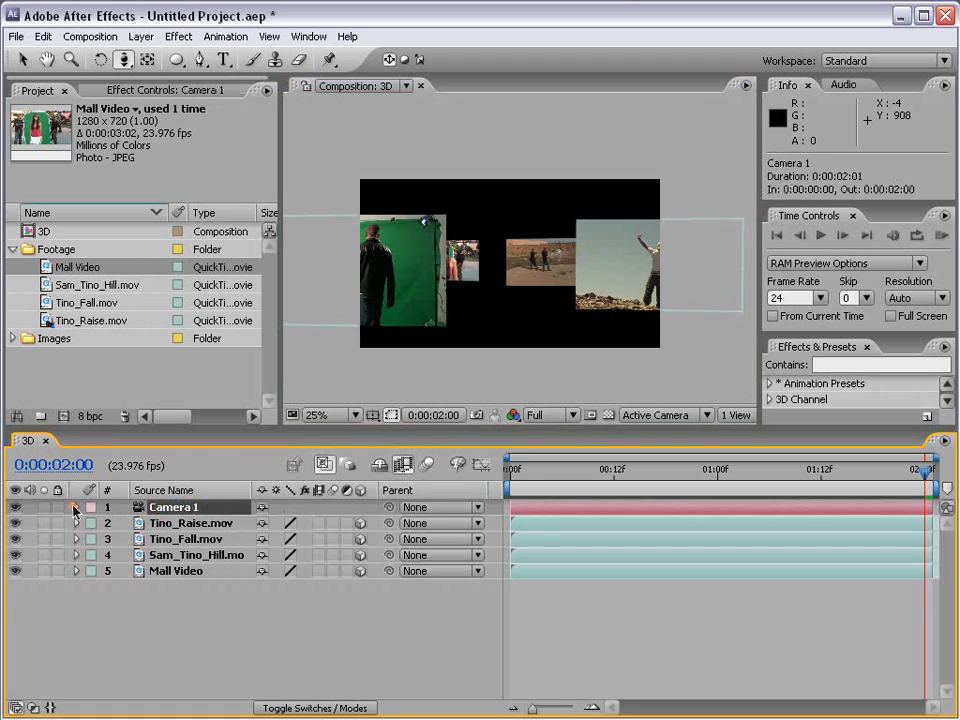
pyautogui.click(75, 508)
pyautogui.click(92, 523)
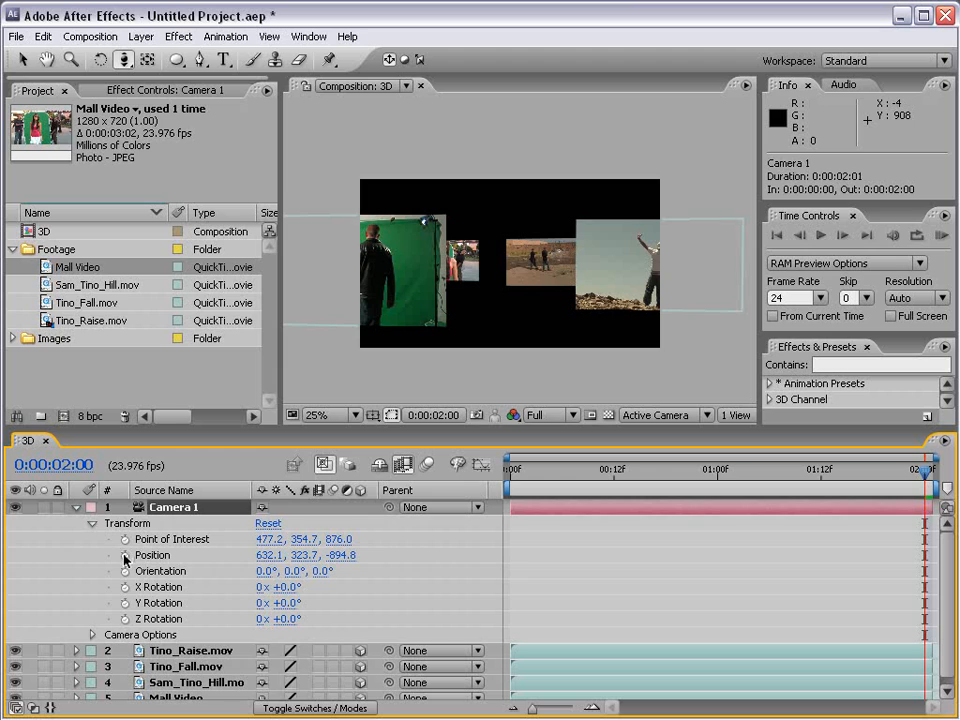
pyautogui.press('Home')
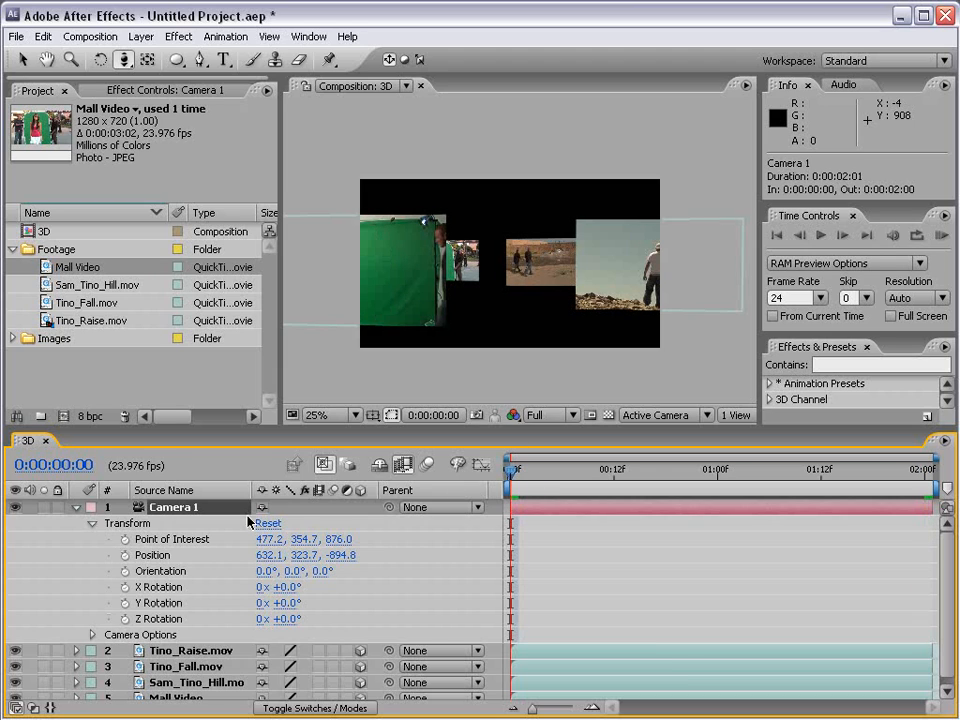
pyautogui.click(125, 556)
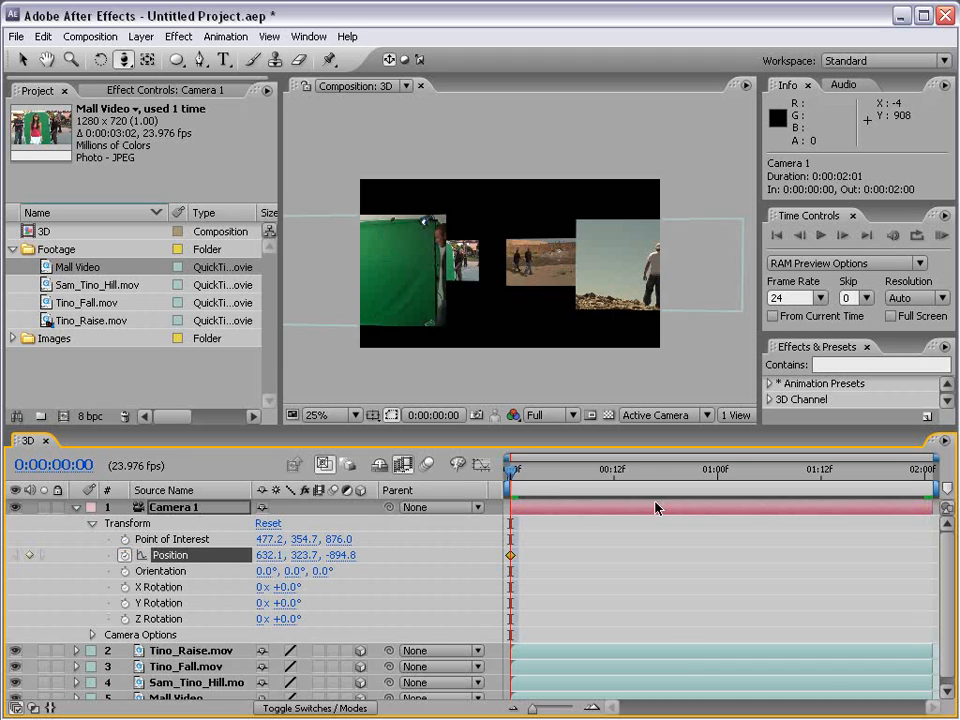
# Step: At 0:00:01:01, move Camera 1 forward to a Z position of about -219.8 and RAM-preview the camera move
pyautogui.moveTo(714, 470); pyautogui.dragTo(726, 470)
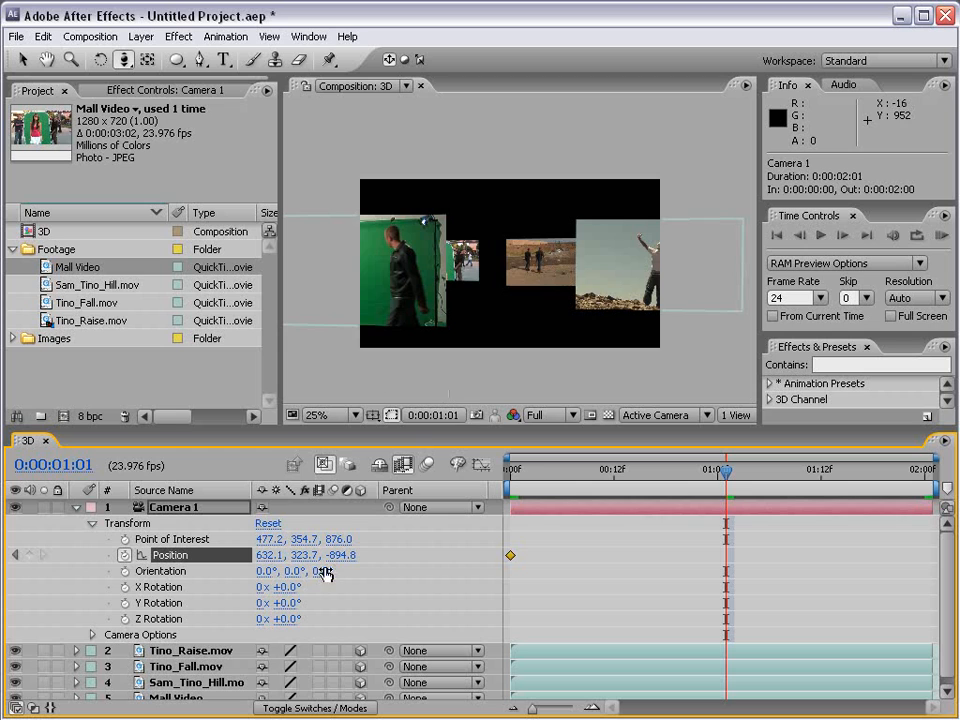
pyautogui.moveTo(342, 556); pyautogui.dragTo(648, 548)
pyautogui.moveTo(342, 556); pyautogui.dragTo(515, 557)
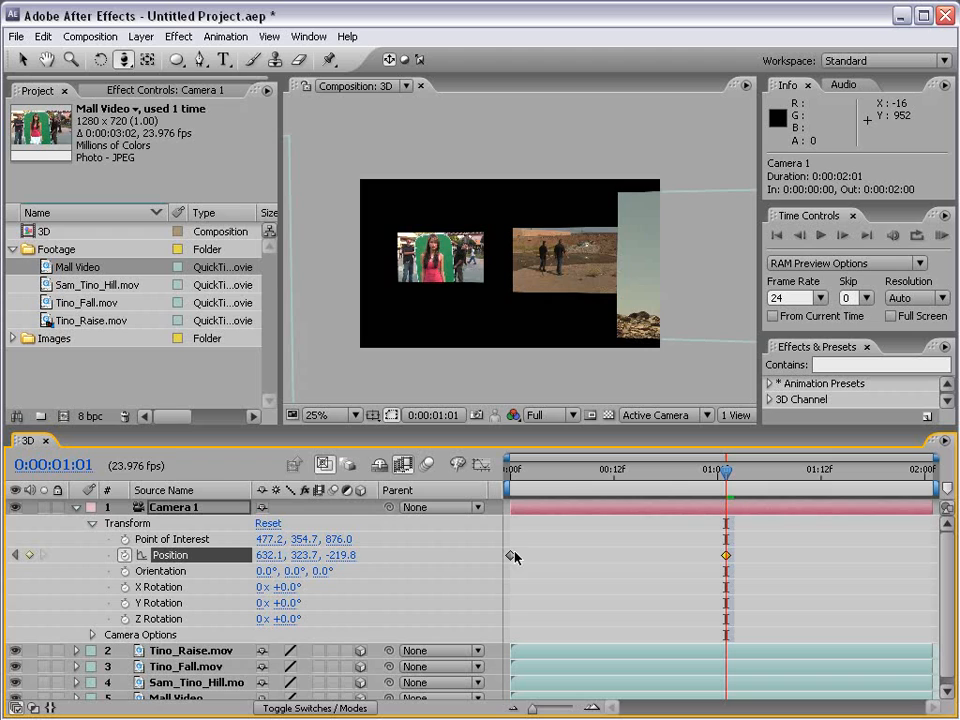
pyautogui.click(942, 236)
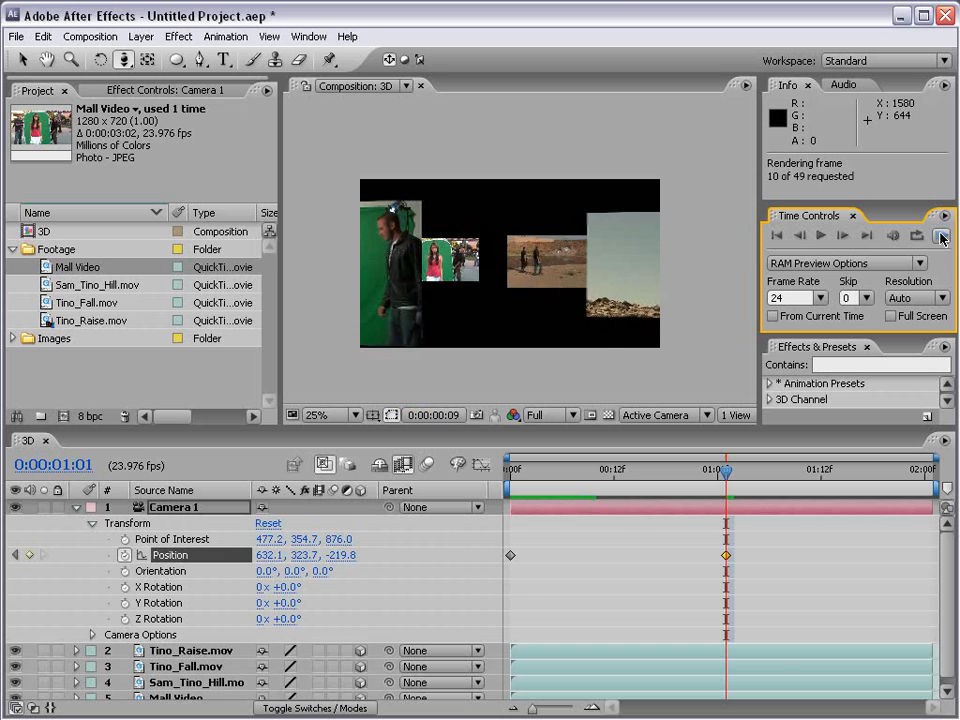
pyautogui.click(572, 570)
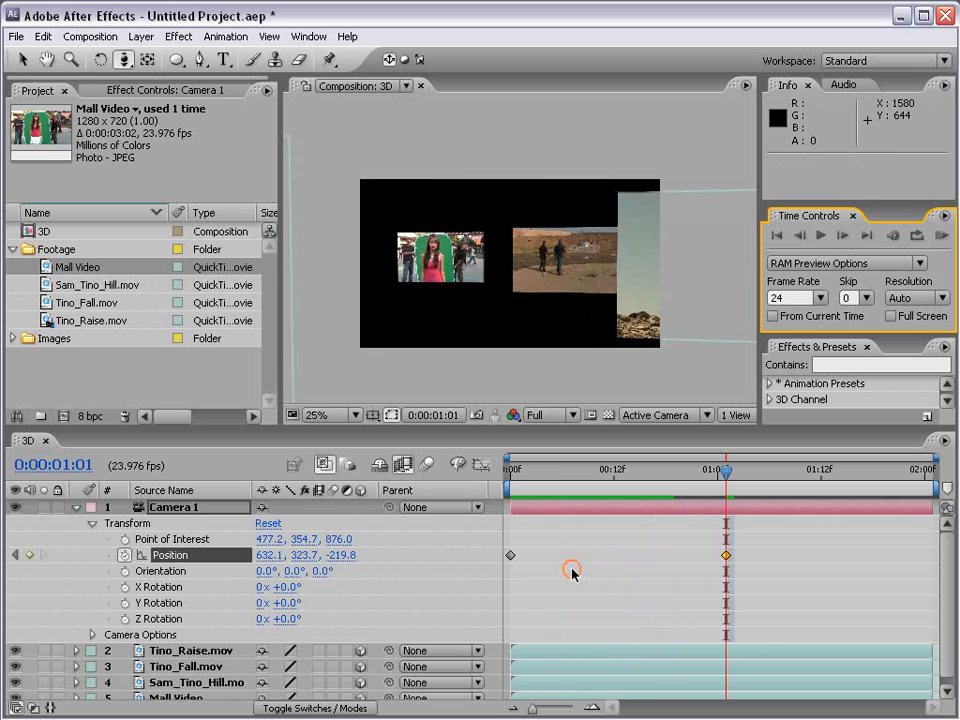
# Step: Apply Easy Ease to both Position keyframes of Camera 1
pyautogui.click(729, 555)
pyautogui.moveTo(733, 558); pyautogui.dragTo(508, 567)
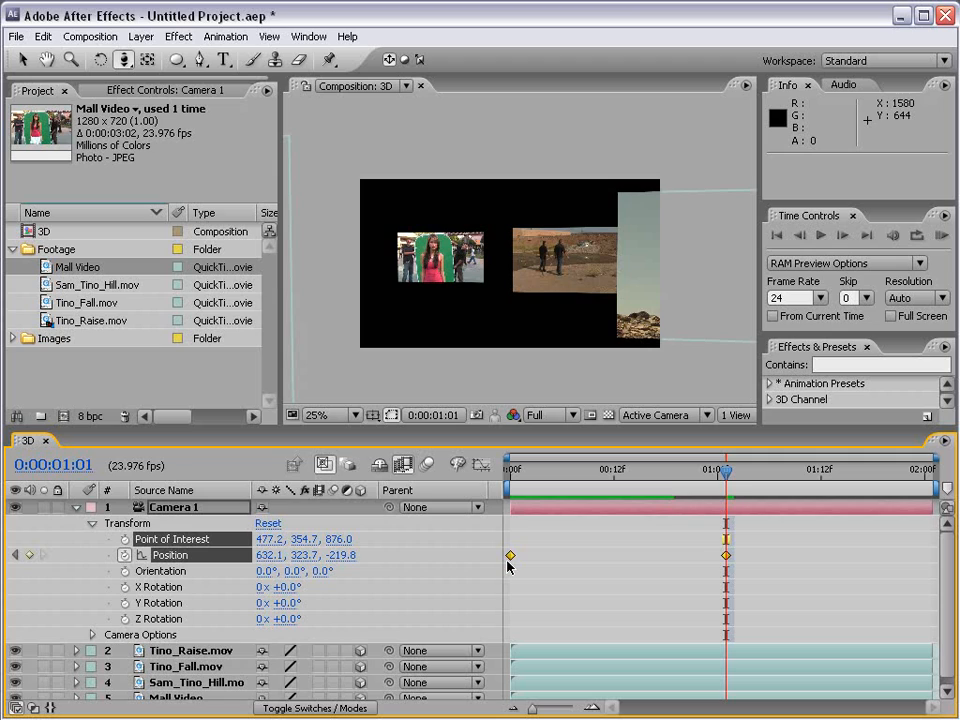
pyautogui.press('F9')
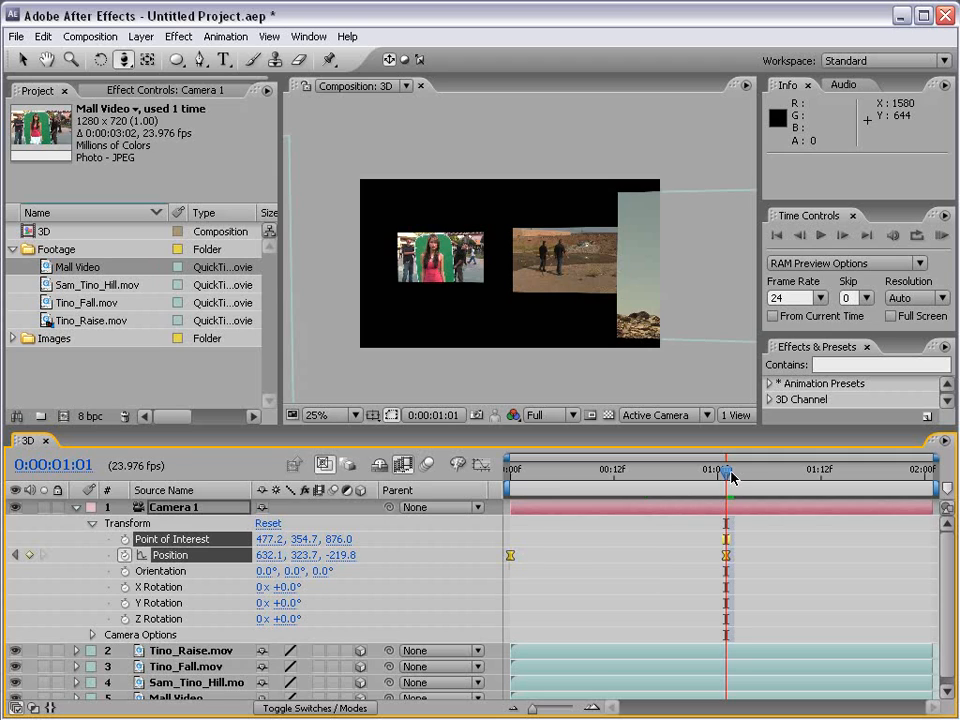
pyautogui.click(621, 563)
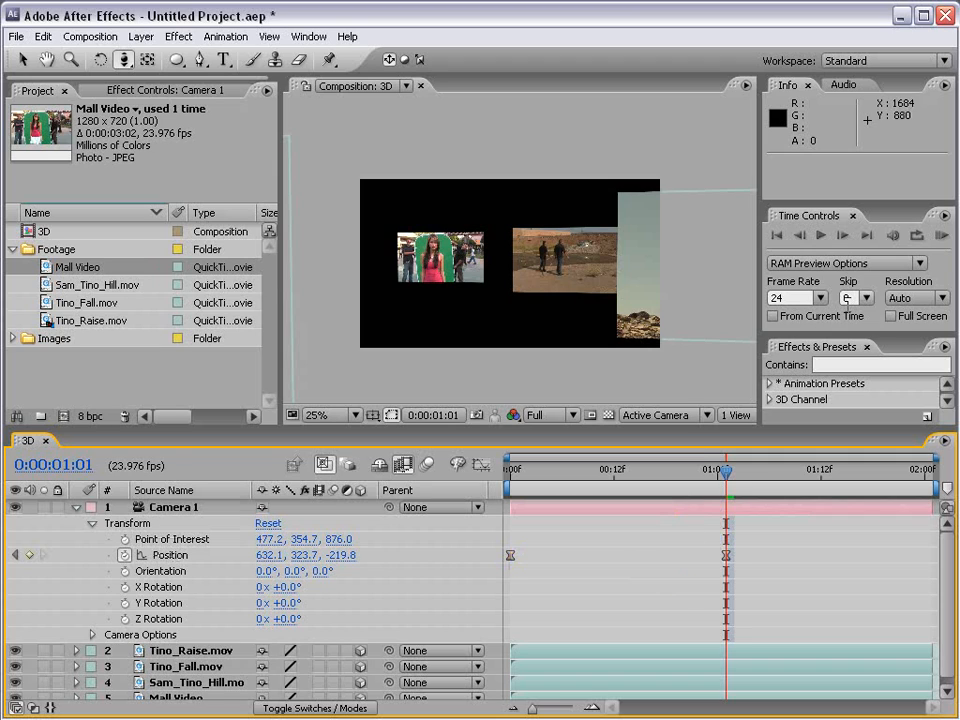
# Step: Set the RAM preview resolution to Quarter and preview the eased camera move
pyautogui.click(910, 300)
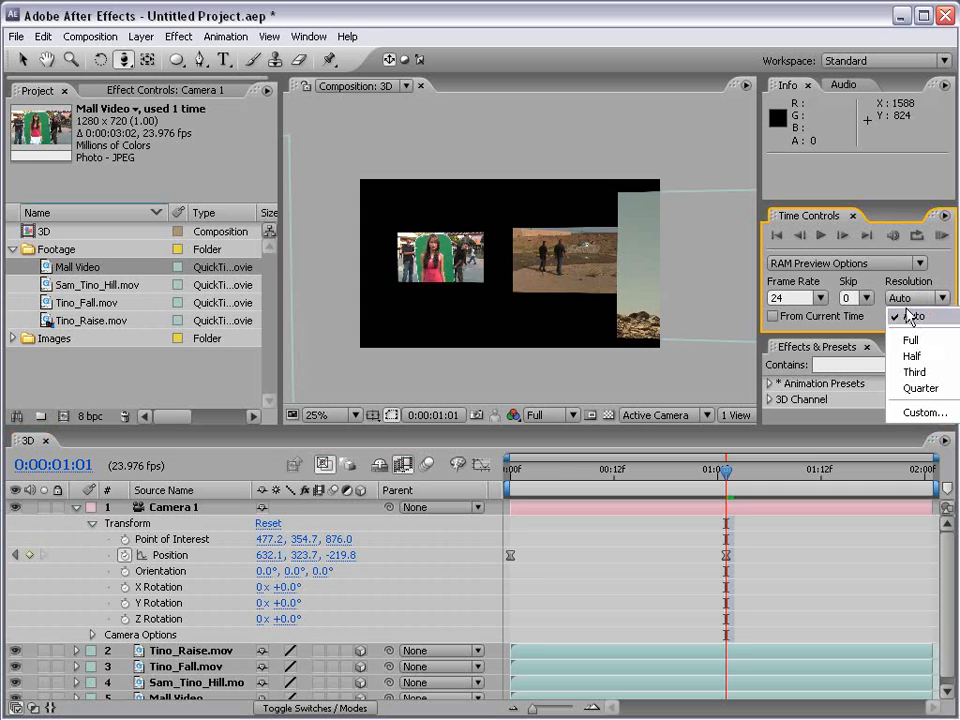
pyautogui.click(913, 387)
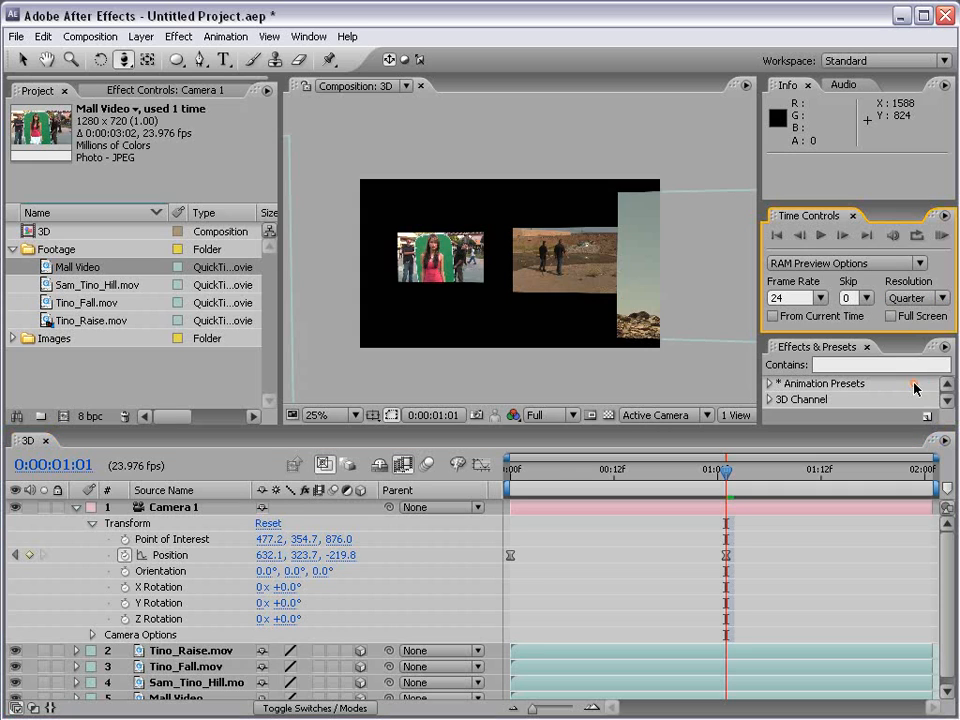
pyautogui.click(943, 237)
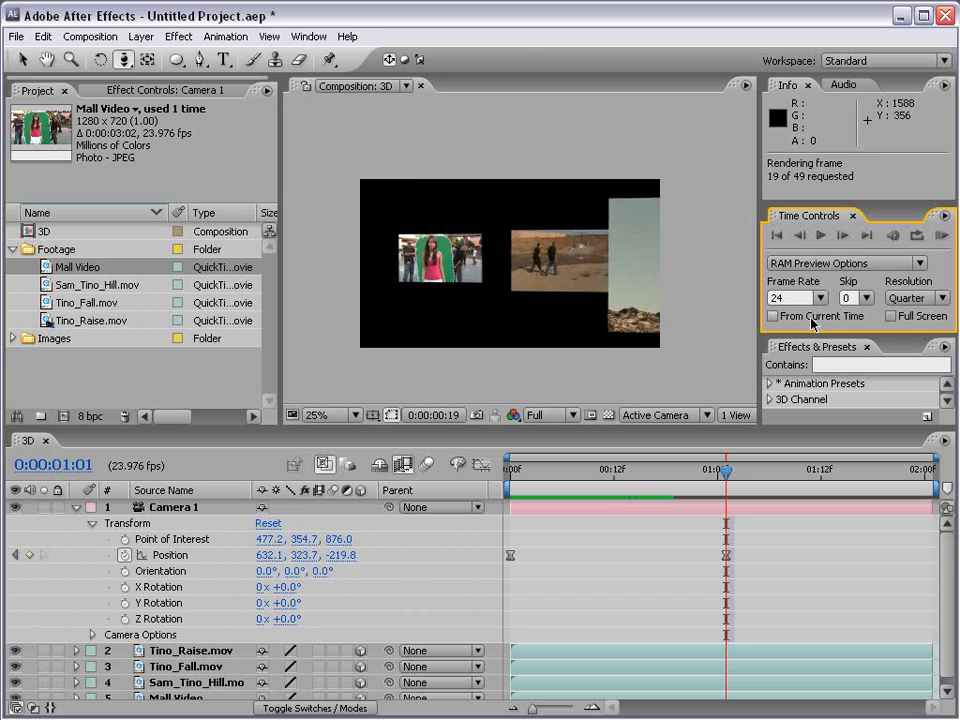
pyautogui.click(784, 521)
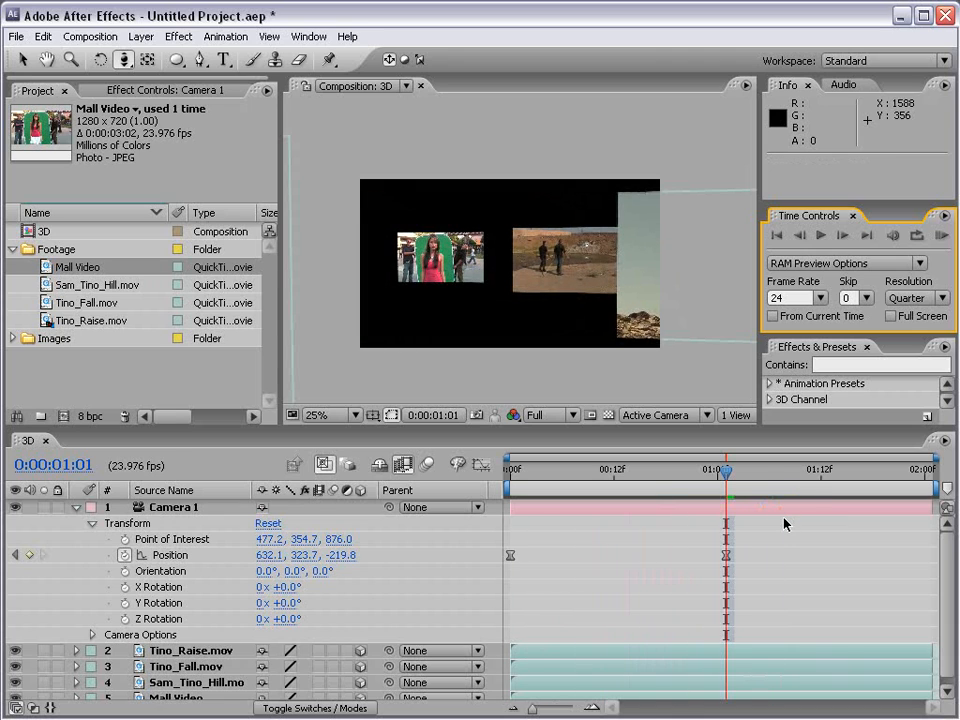
# Step: Return to 0:00:00:00 and start a new light layer with its light type set to Point
pyautogui.moveTo(723, 477); pyautogui.dragTo(488, 485)
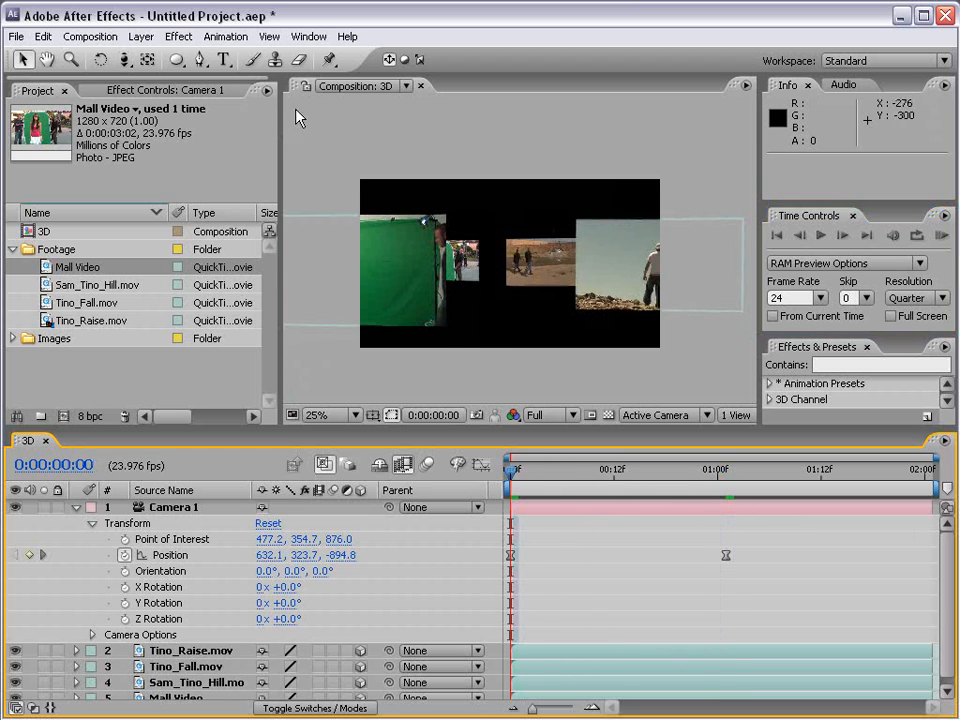
pyautogui.click(141, 37)
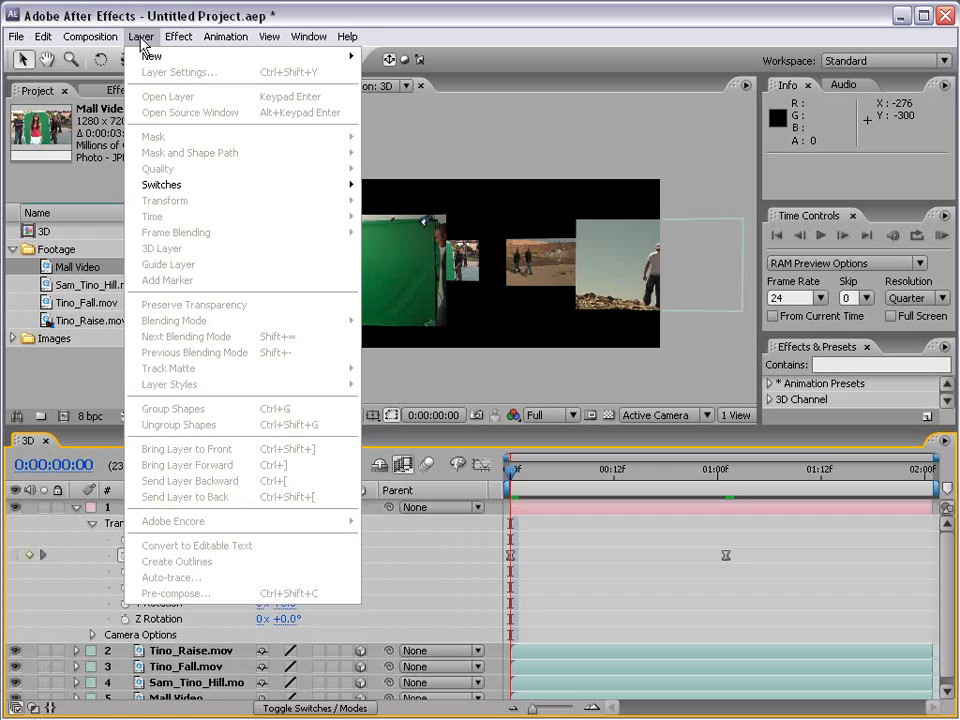
pyautogui.moveTo(205, 56)
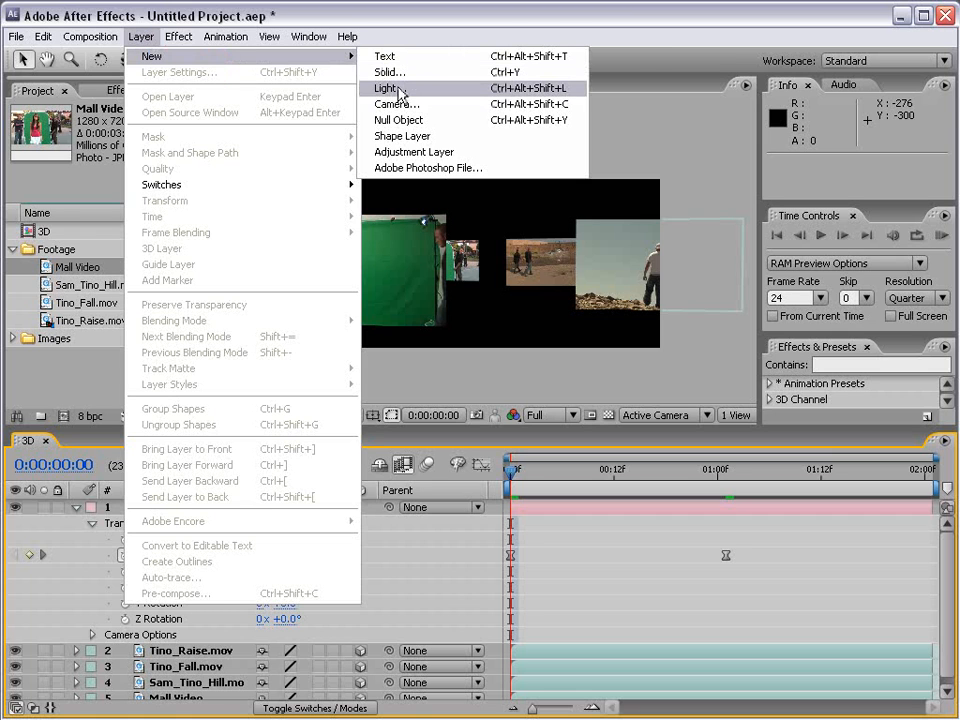
pyautogui.click(410, 88)
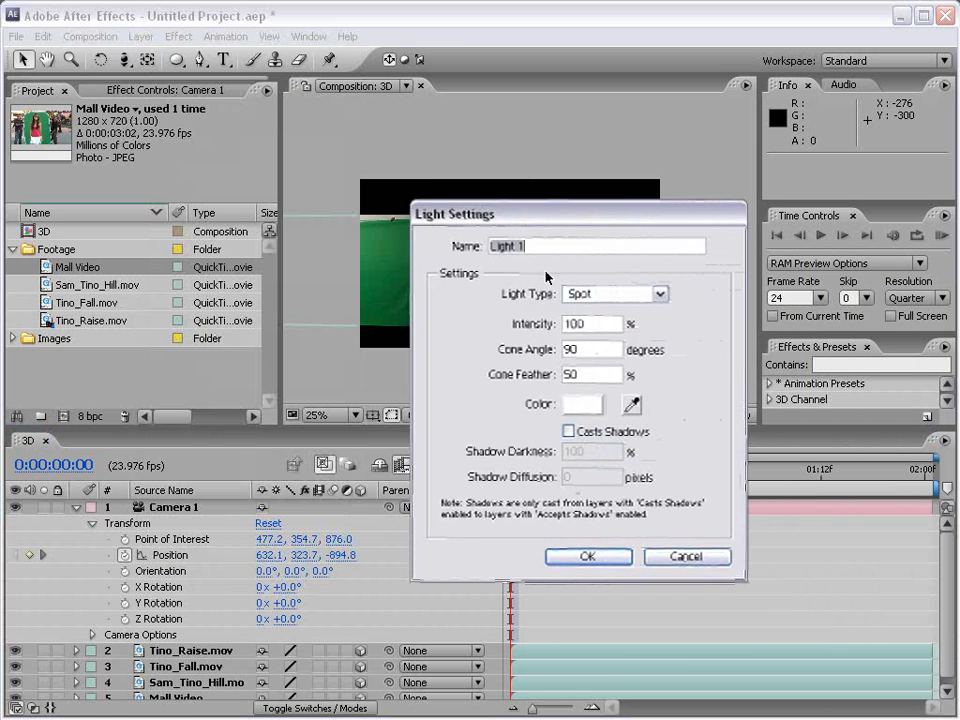
pyautogui.click(597, 296)
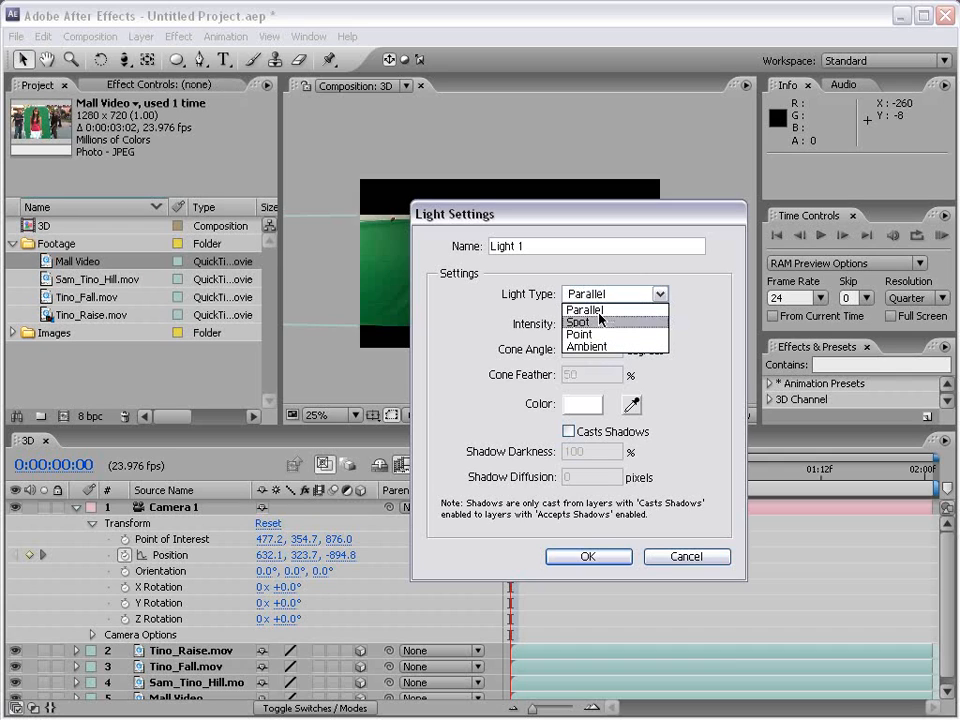
pyautogui.click(594, 336)
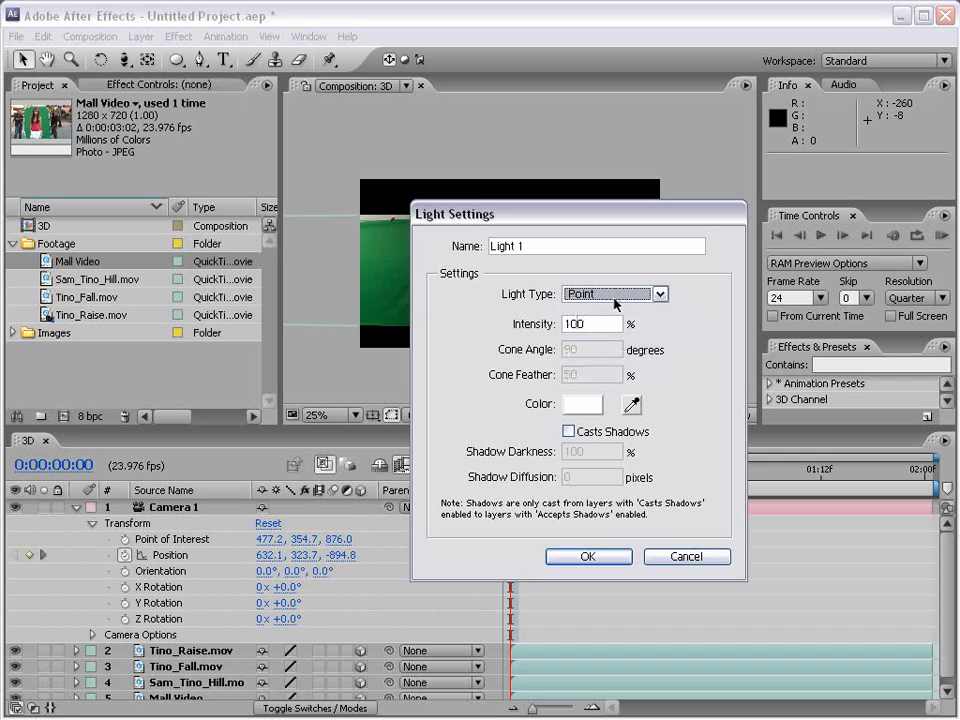
# Step: Give the new light the blue color 087AFB, enable Casts Shadows, and create it
pyautogui.click(585, 406)
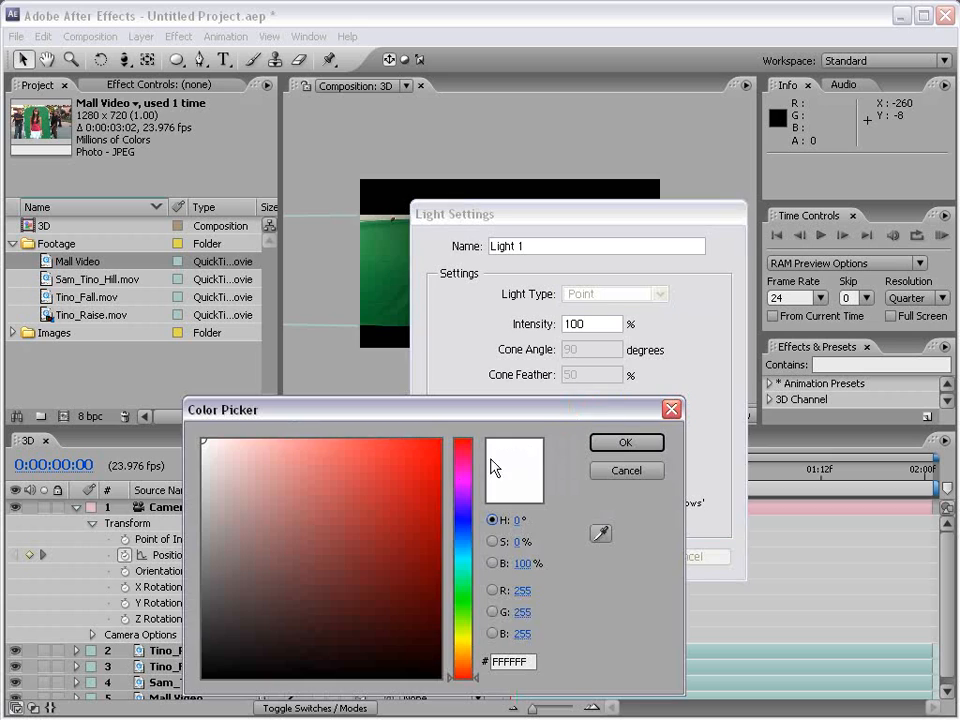
pyautogui.moveTo(465, 575); pyautogui.dragTo(446, 521)
pyautogui.click(431, 444)
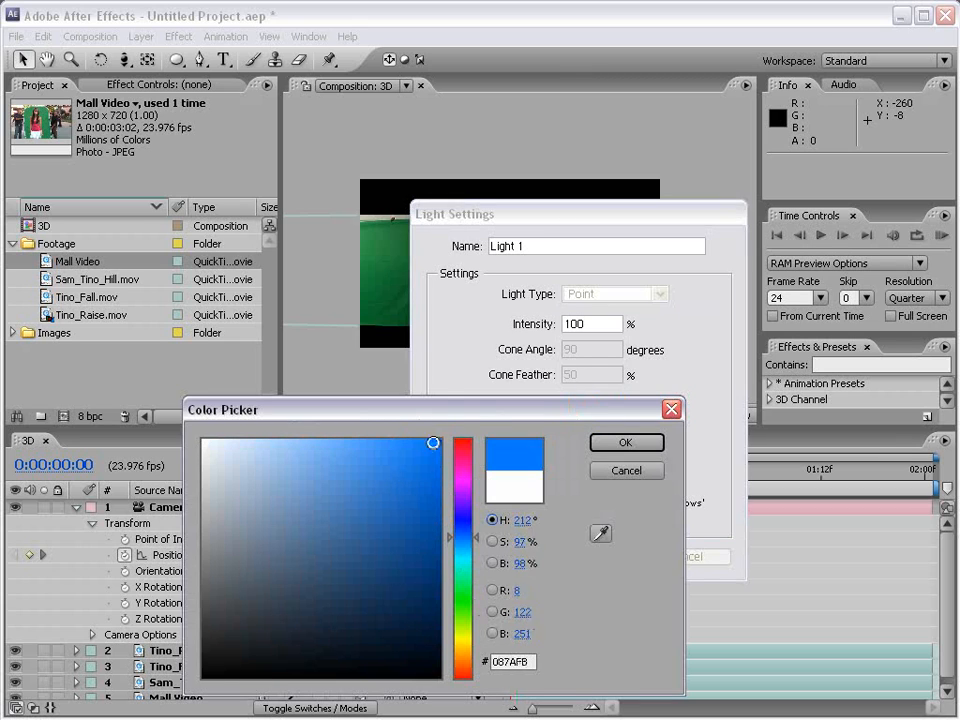
pyautogui.click(624, 442)
pyautogui.click(569, 432)
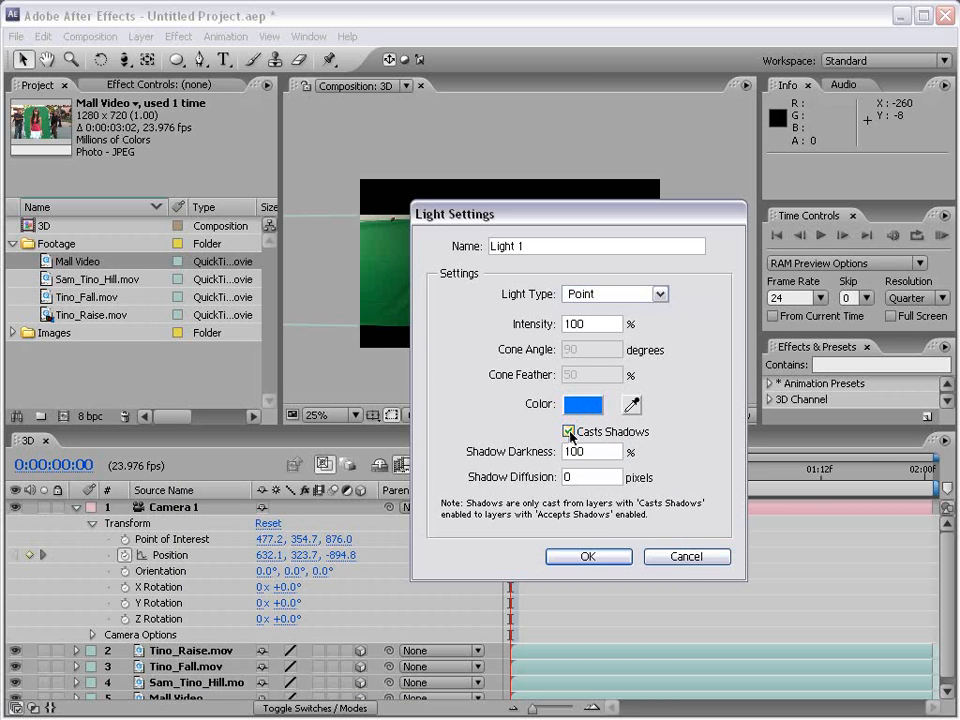
pyautogui.click(587, 556)
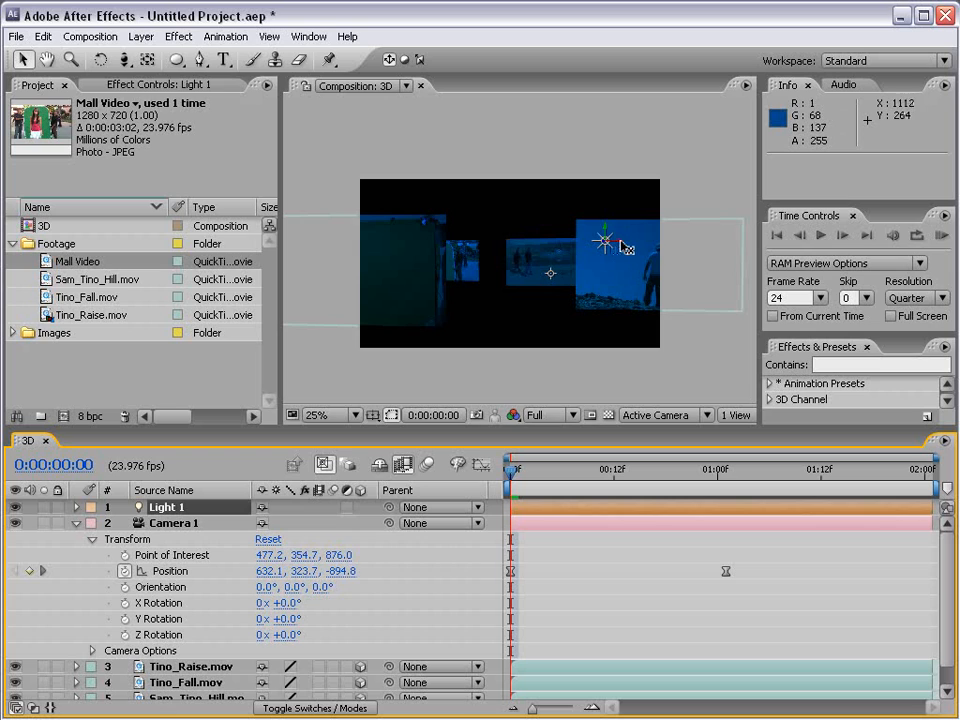
# Step: Move Light 1 above the frame to about 553.3, 154.7, -336.4 and change its color to a pale blue
pyautogui.moveTo(621, 244); pyautogui.dragTo(494, 207)
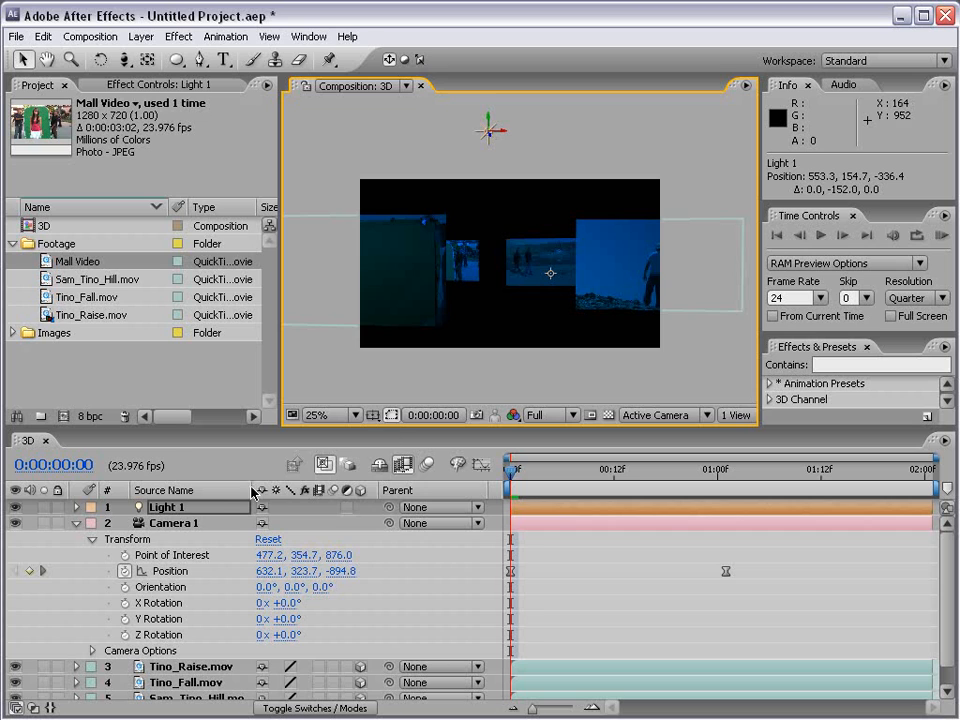
pyautogui.click(199, 503)
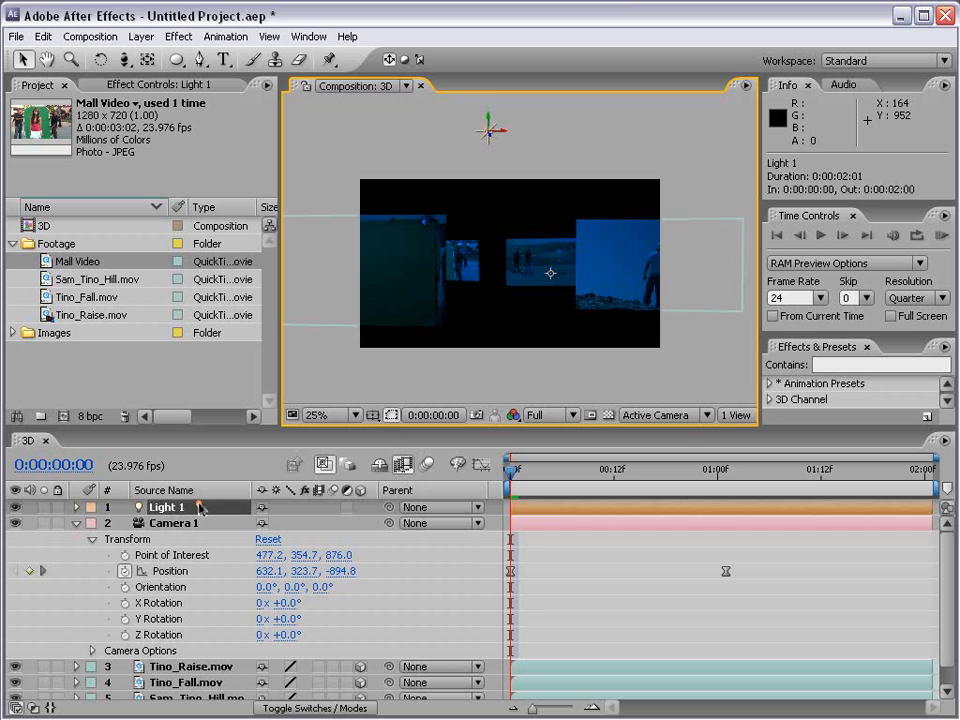
pyautogui.click(141, 38)
pyautogui.click(232, 72)
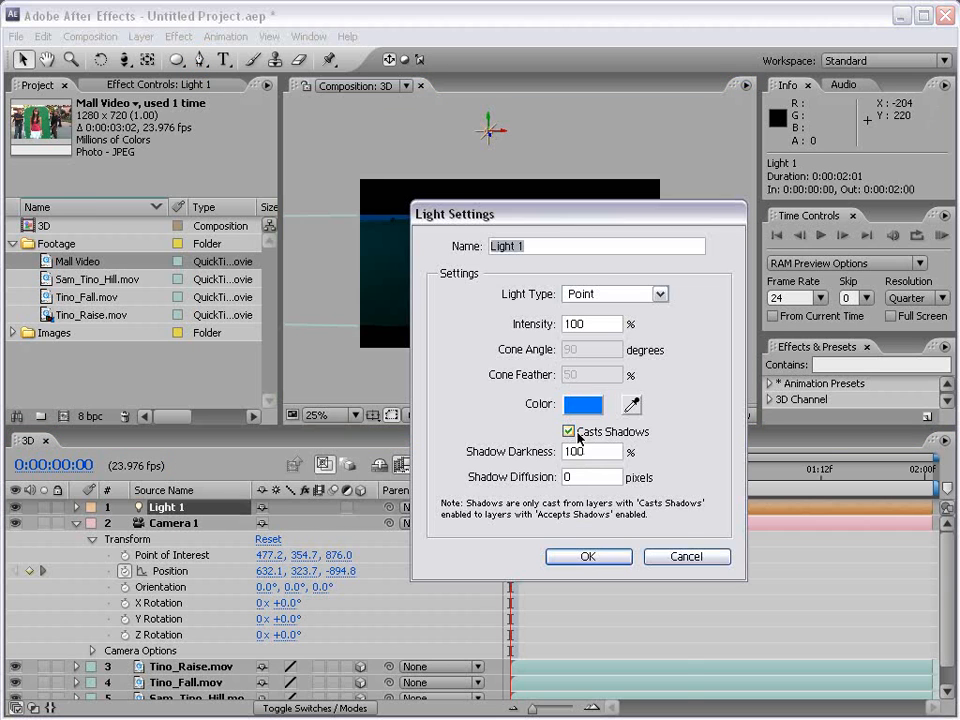
pyautogui.click(583, 404)
pyautogui.click(253, 435)
pyautogui.click(655, 443)
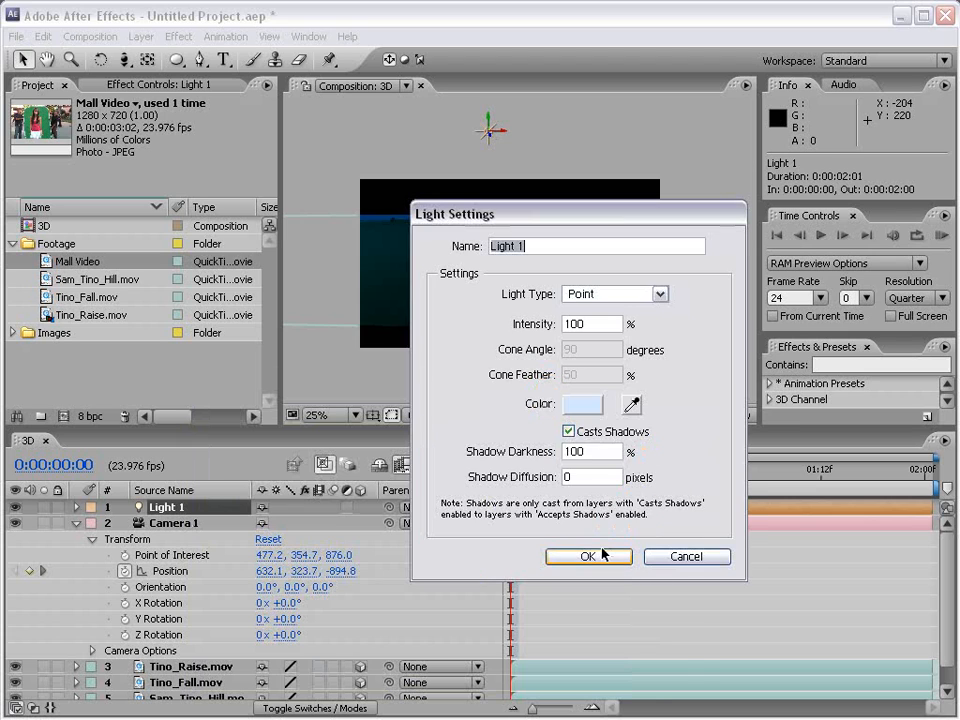
pyautogui.click(604, 555)
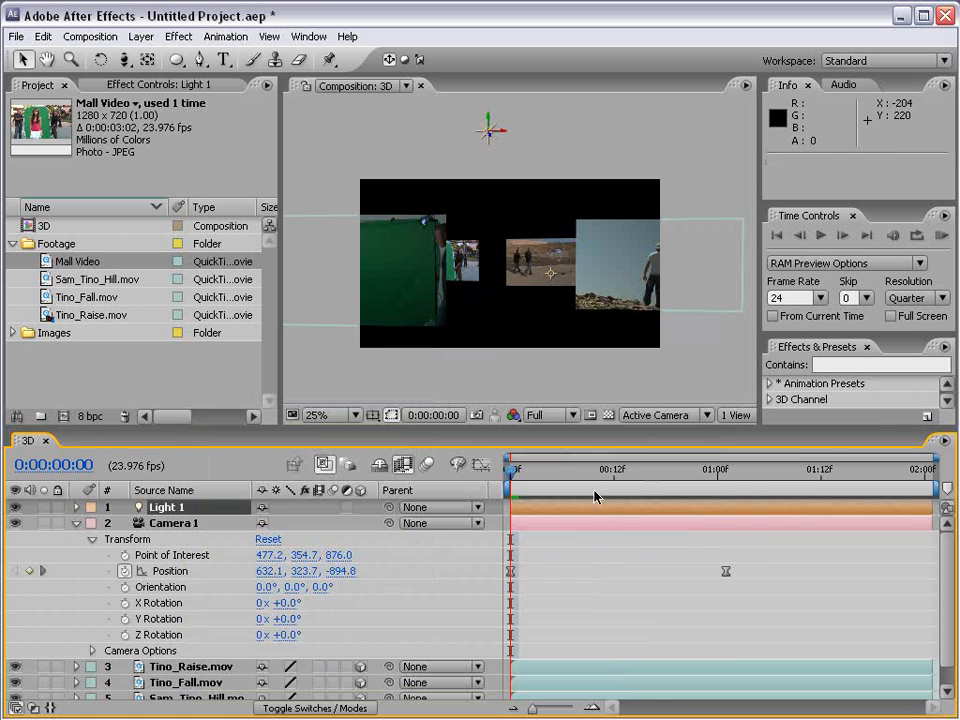
# Step: Examine the Transform and Light Options properties of Light 1, and collapse the light and camera layers
pyautogui.click(77, 507)
pyautogui.click(92, 523)
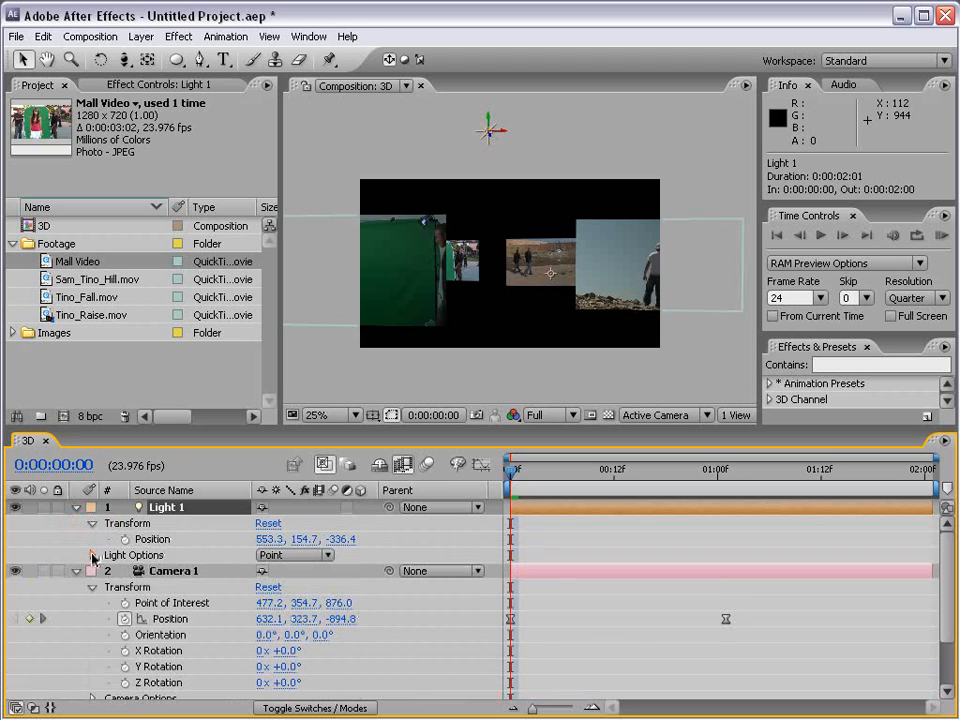
pyautogui.click(93, 555)
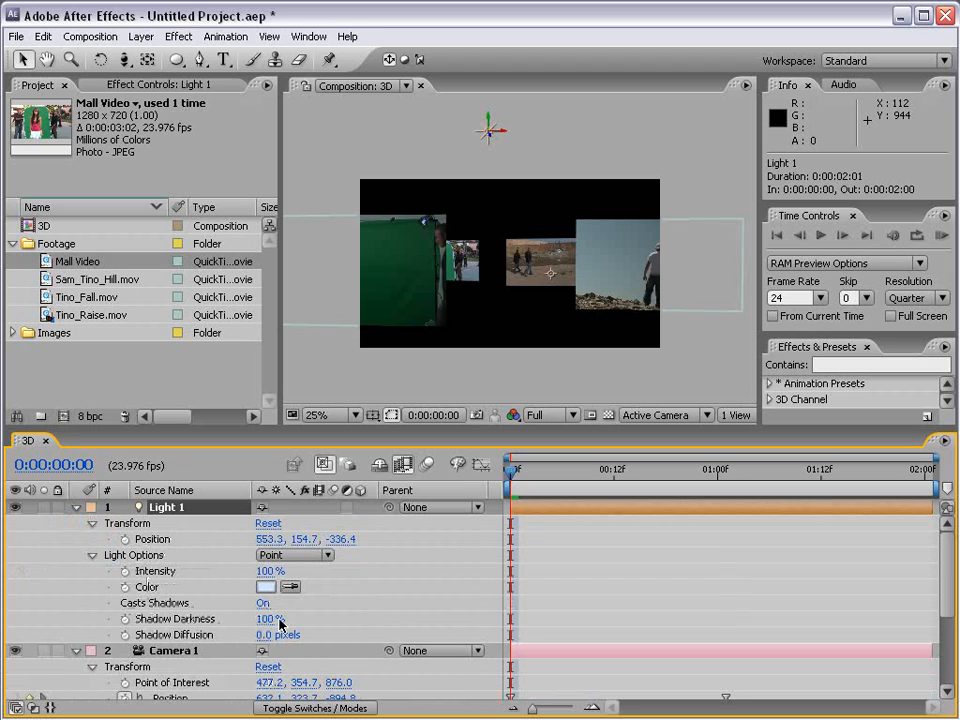
pyautogui.click(92, 523)
pyautogui.click(77, 507)
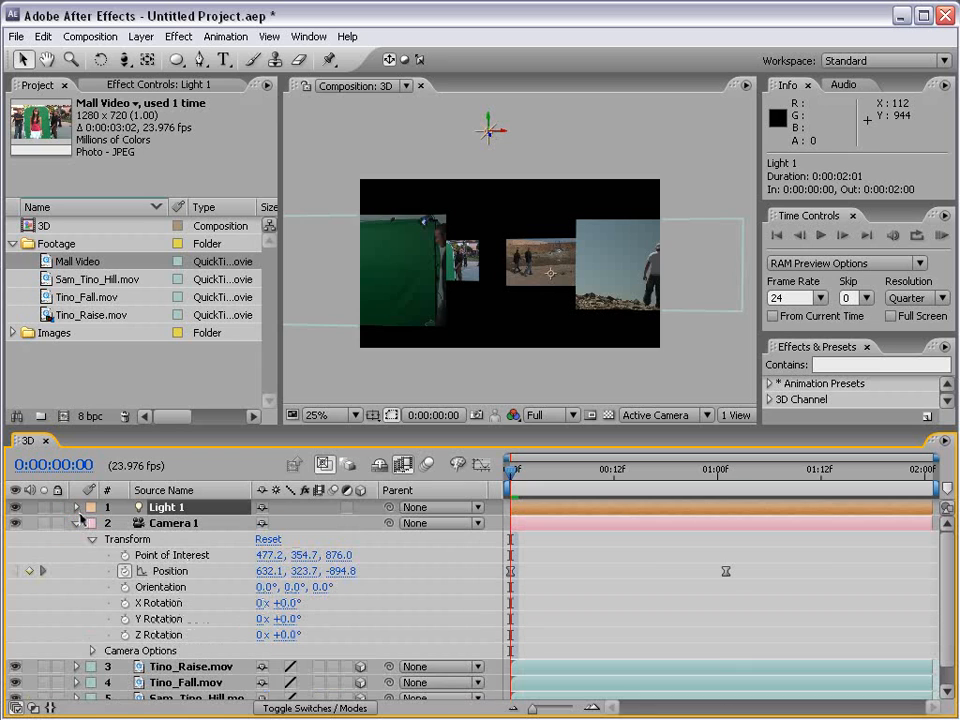
pyautogui.click(77, 523)
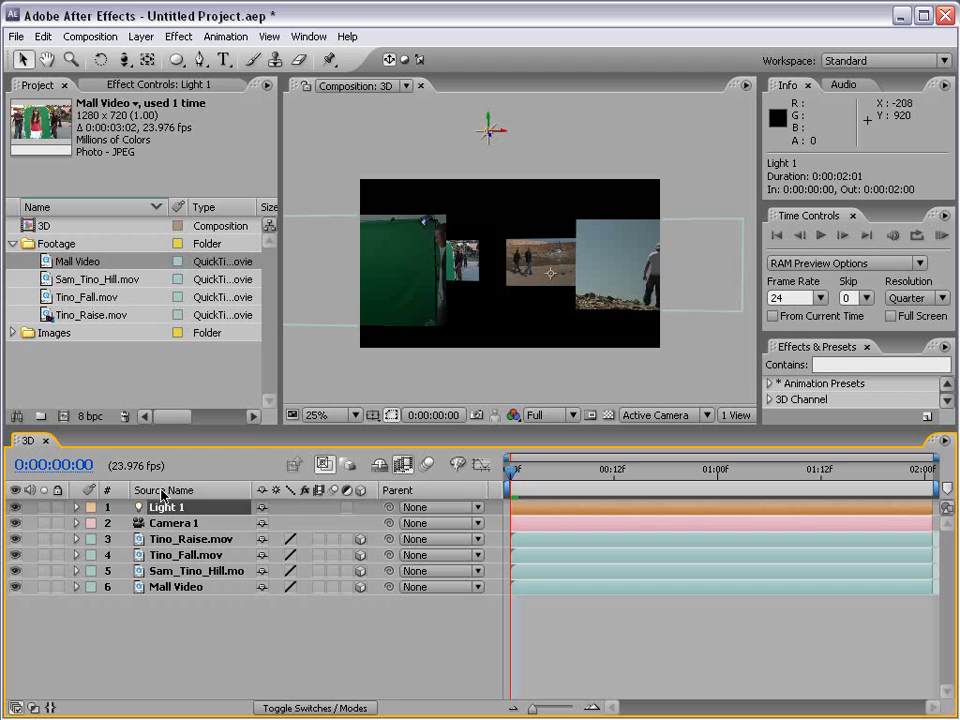
# Step: Examine the Material Options of Tino_Raise.mov, including its shadow, light and shading settings, and collapse its property groups
pyautogui.click(177, 540)
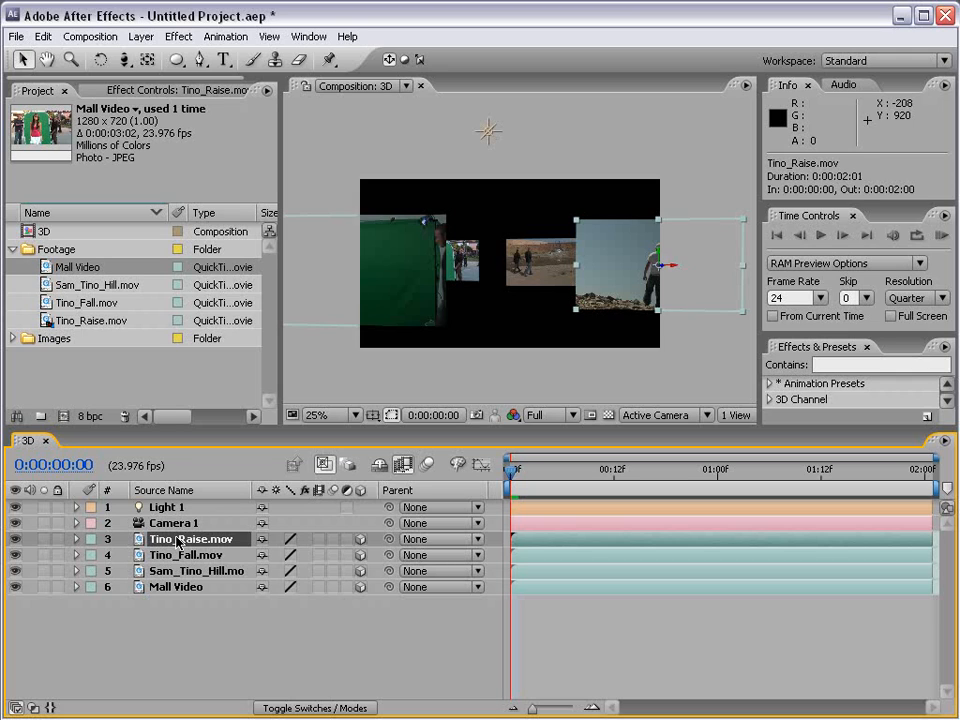
pyautogui.press('a')
pyautogui.press('a')
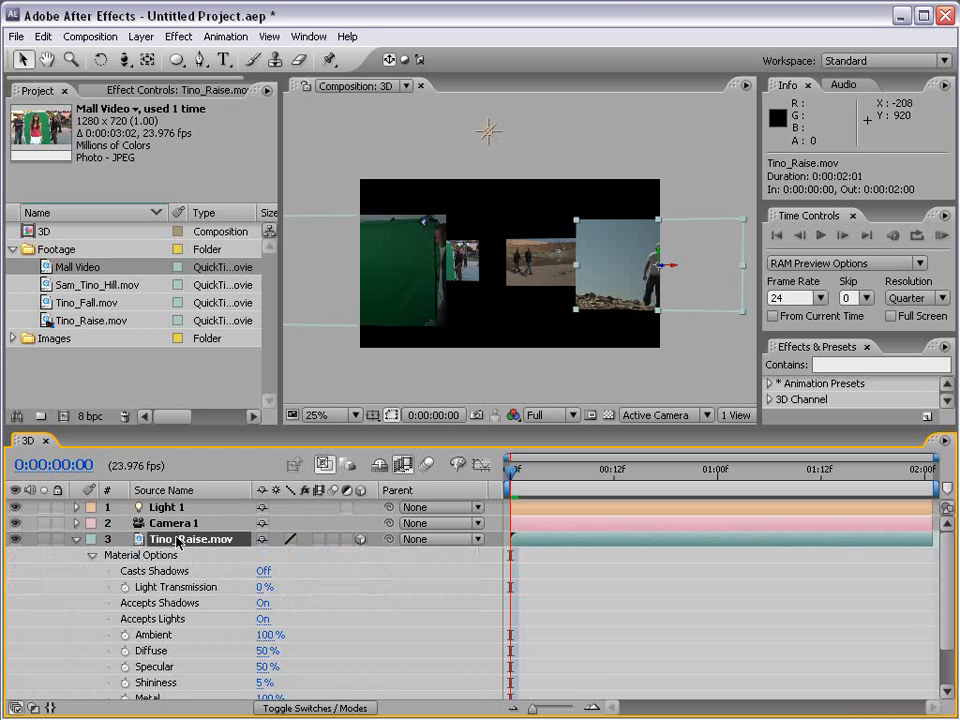
pyautogui.scroll(-1, 150, 570)
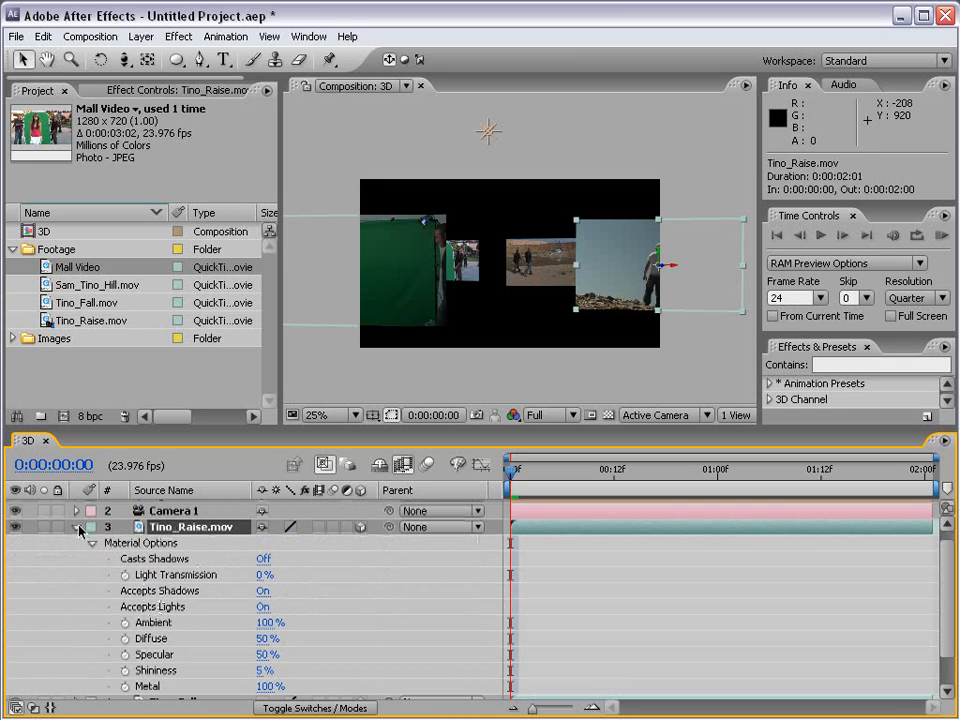
pyautogui.click(76, 525)
pyautogui.click(76, 539)
pyautogui.scroll(-2, 100, 555)
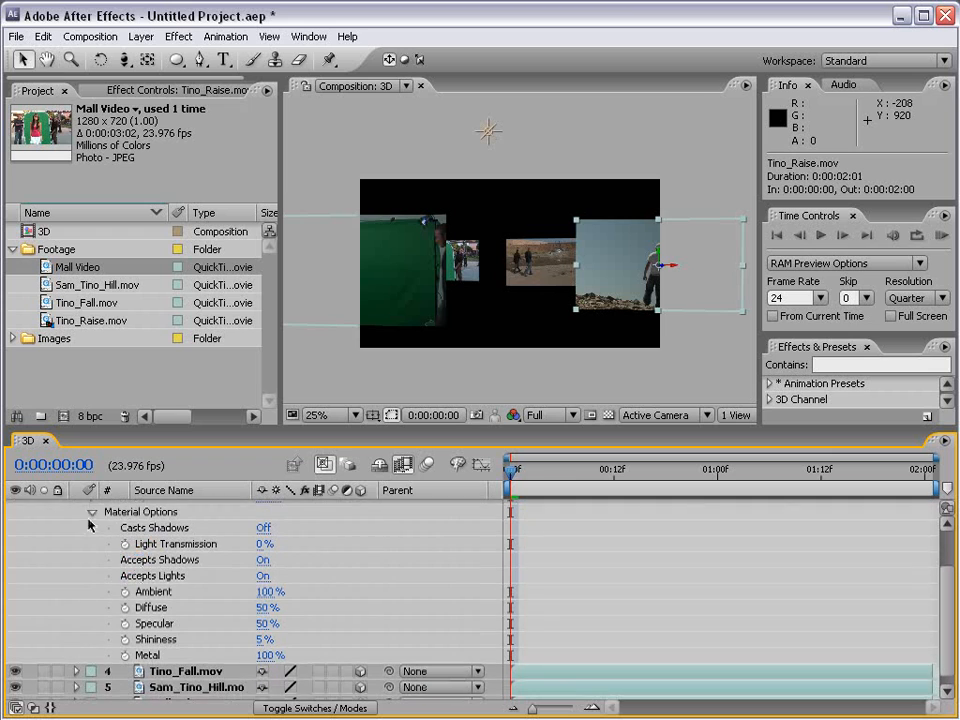
pyautogui.scroll(1, 90, 534)
pyautogui.click(88, 533)
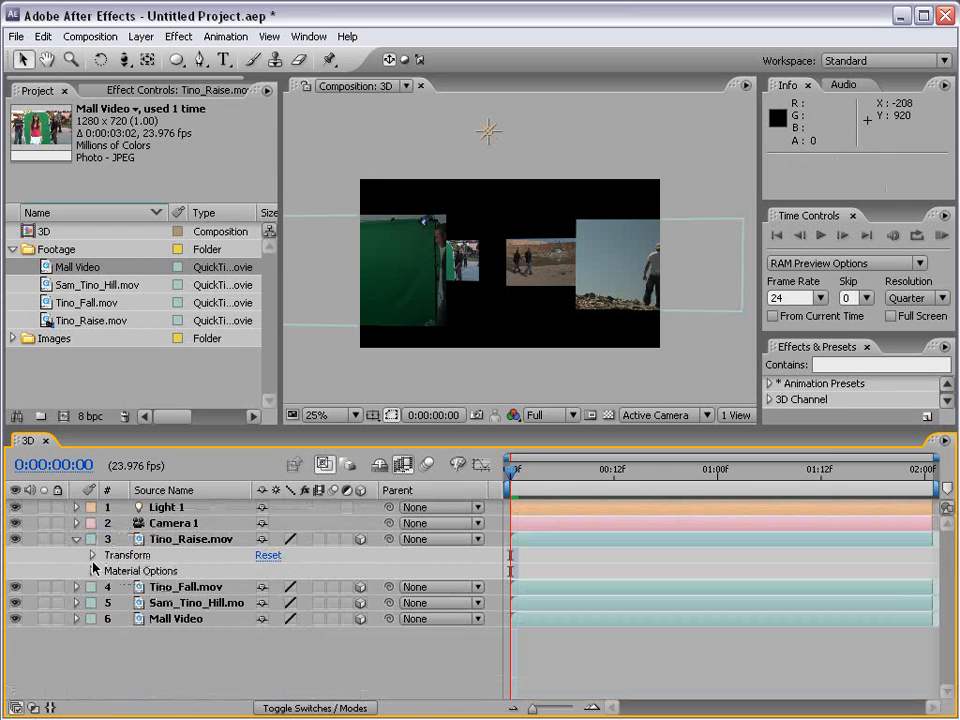
# Step: Examine the full Material Options list of Tino_Raise.mov in an enlarged timeline, and collapse the layer
pyautogui.click(93, 570)
pyautogui.scroll(-2, 150, 570)
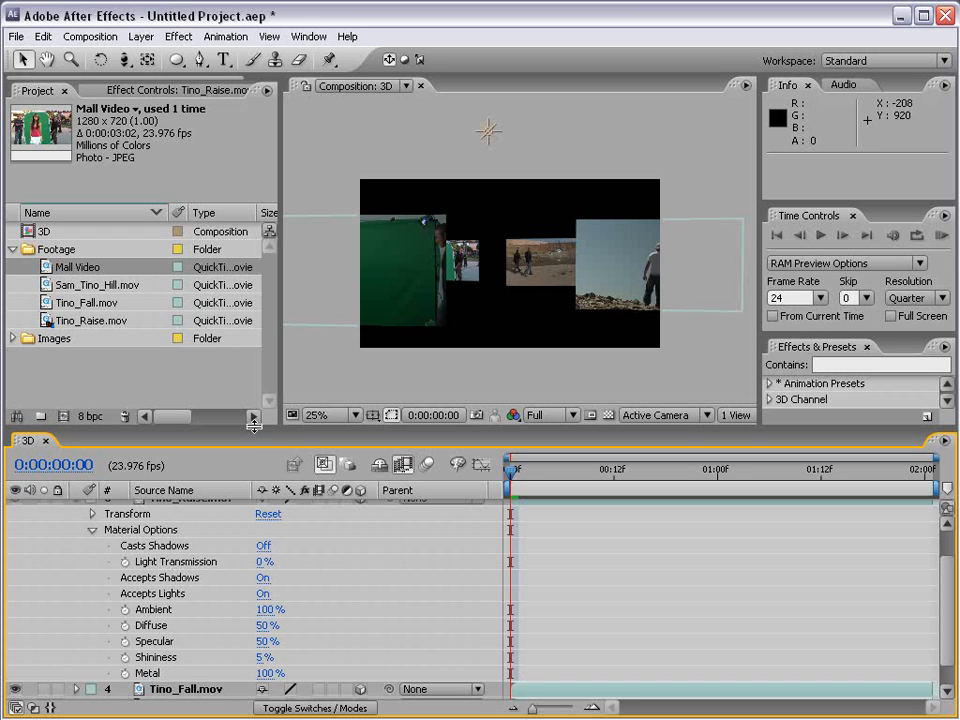
pyautogui.moveTo(251, 428); pyautogui.dragTo(253, 294)
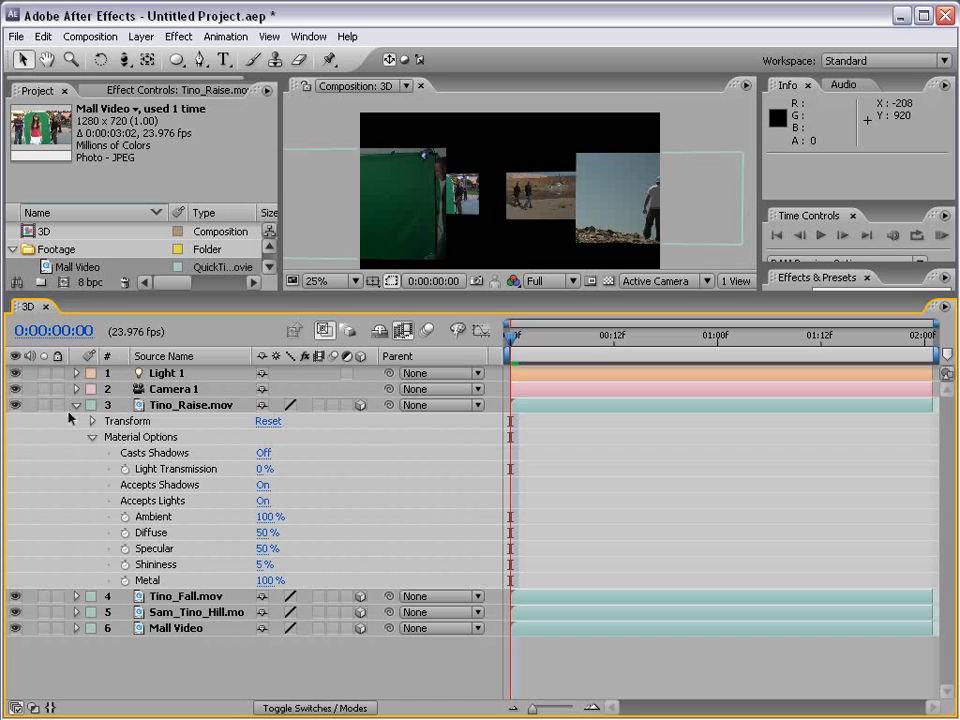
pyautogui.click(76, 405)
# Step: Turn on Casts Shadows individually in the Material Options of Tino_Raise.mov and Tino_Fall.mov
pyautogui.click(176, 407)
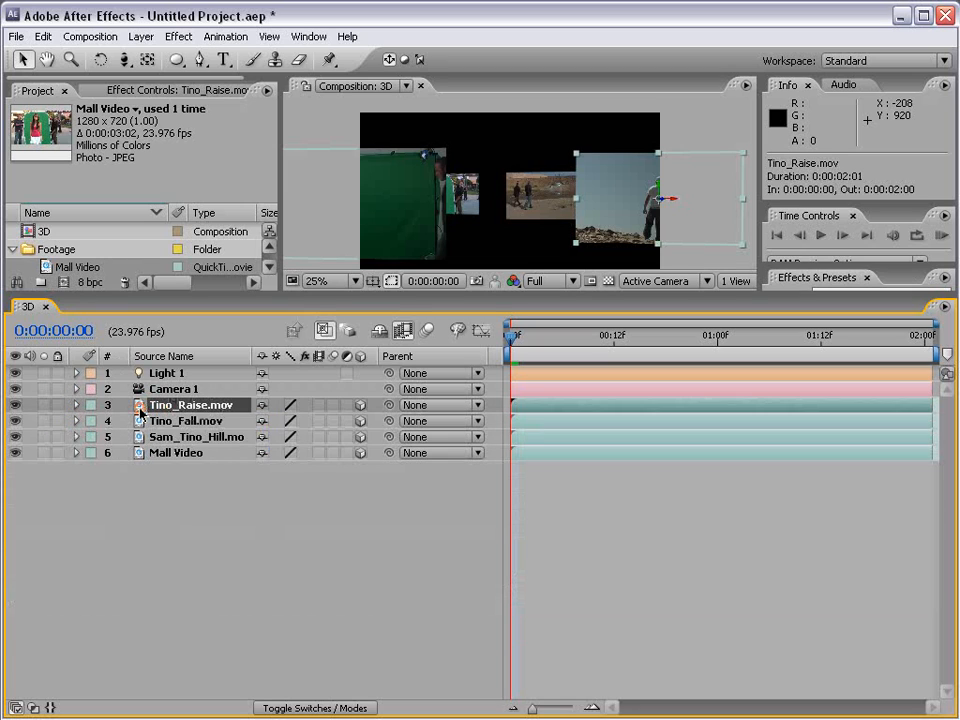
pyautogui.press('a')
pyautogui.press('a')
pyautogui.click(266, 437)
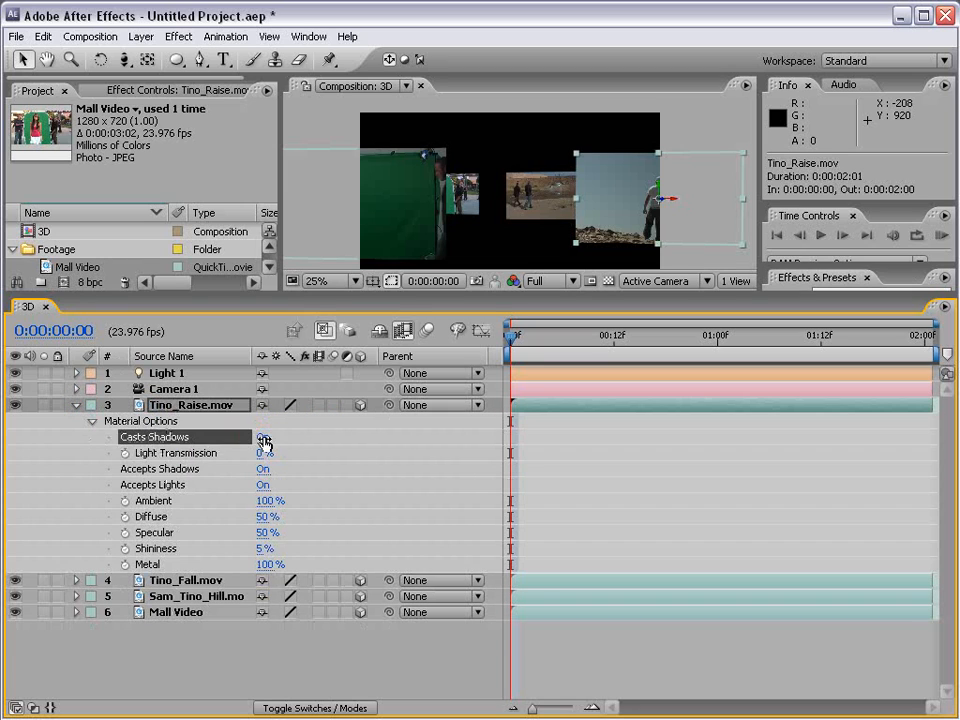
pyautogui.click(170, 580)
pyautogui.press('a')
pyautogui.press('a')
pyautogui.click(265, 613)
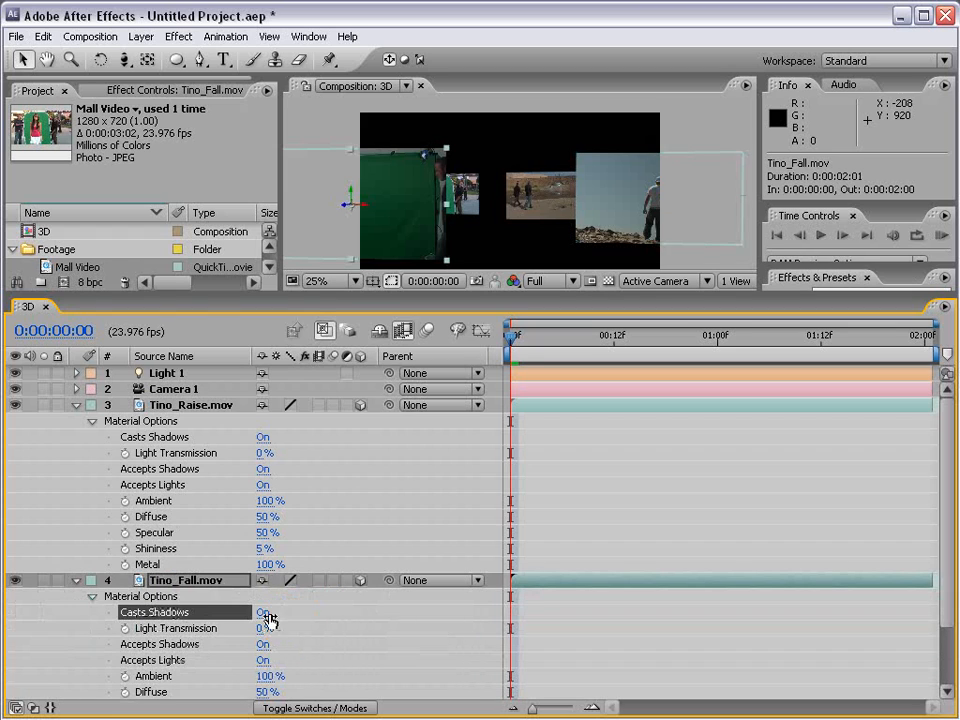
# Step: Try the Only setting of Casts Shadows on Tino_Fall.mov and Tino_Raise.mov, and collapse both layers
pyautogui.click(265, 613)
pyautogui.click(265, 437)
pyautogui.click(76, 405)
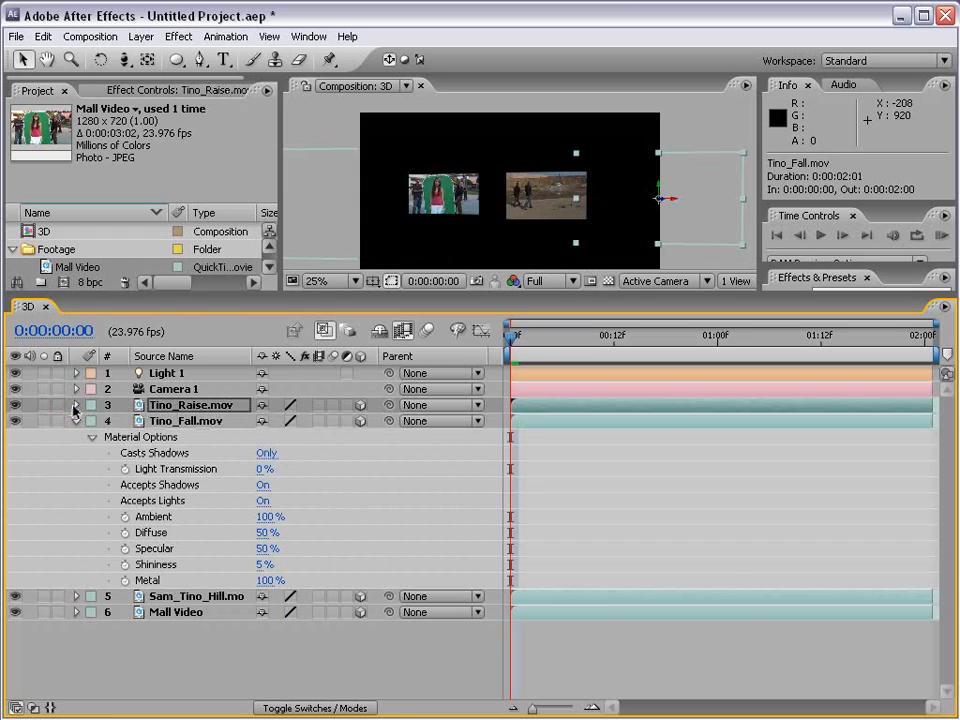
pyautogui.click(76, 421)
# Step: Turn on Casts Shadows in the Material Options of all four video layers at once
pyautogui.keyDown('shift'); pyautogui.click(165, 455); pyautogui.keyUp('shift')
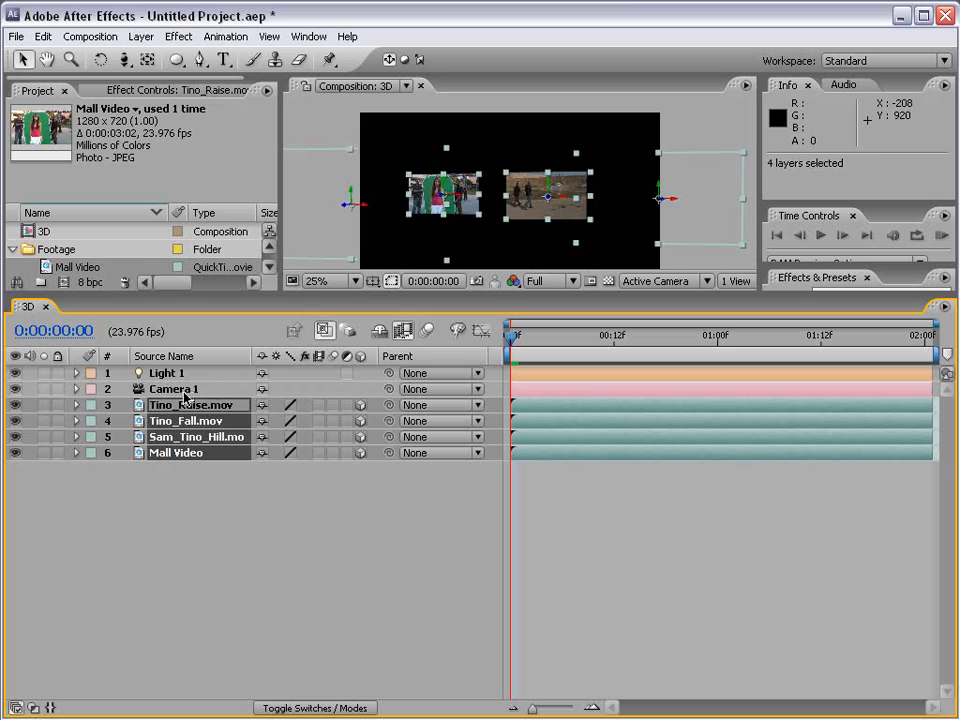
pyautogui.press('a')
pyautogui.press('a')
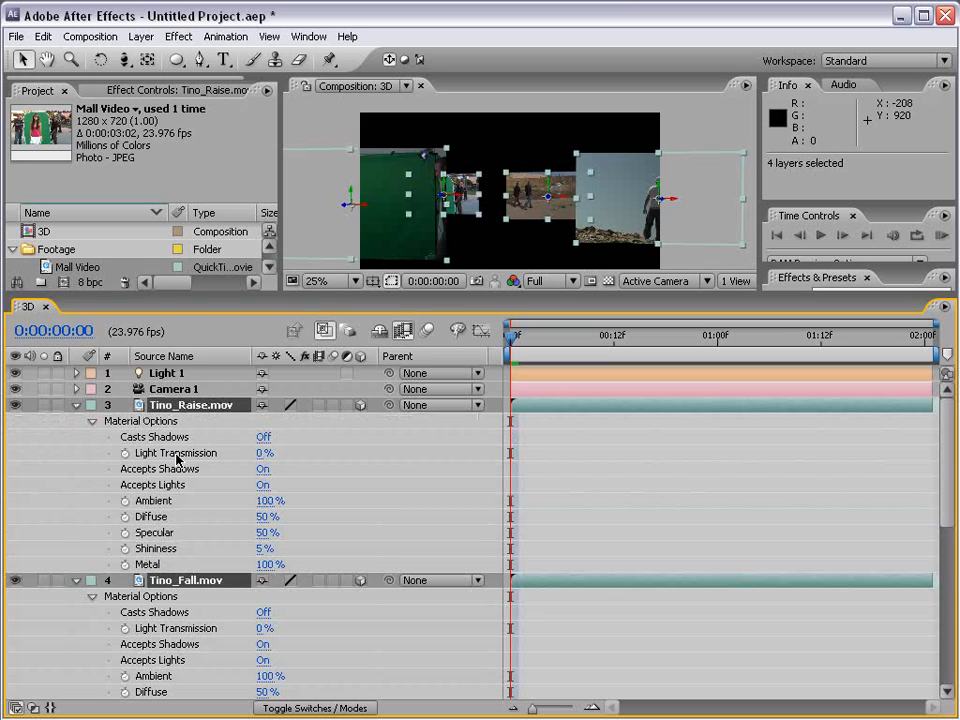
pyautogui.click(265, 442)
pyautogui.scroll(-5, 306, 636)
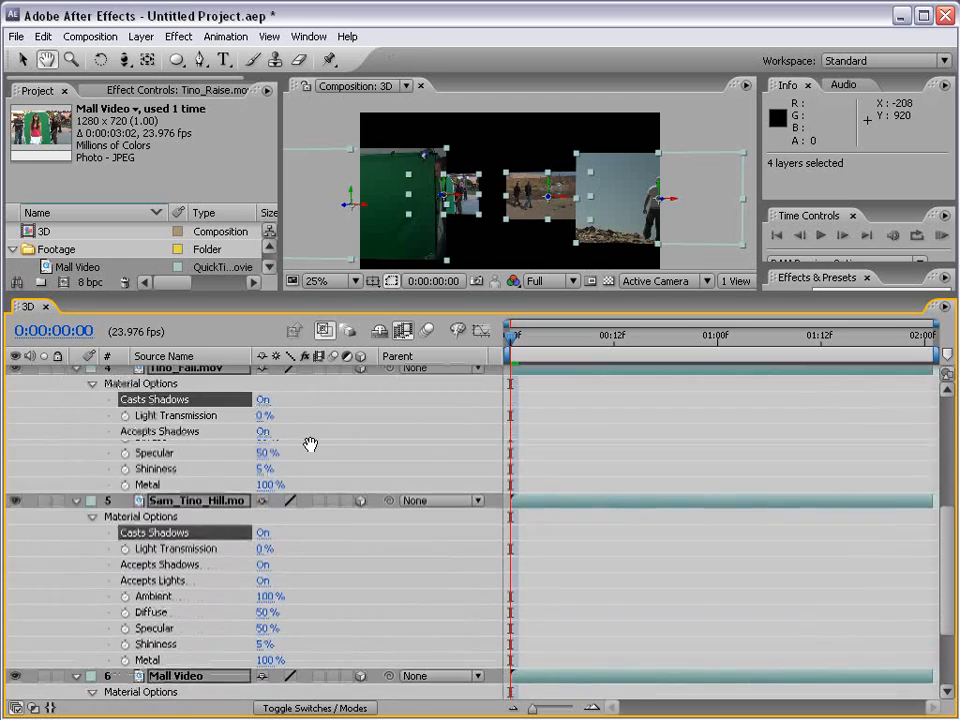
pyautogui.scroll(4, 310, 444)
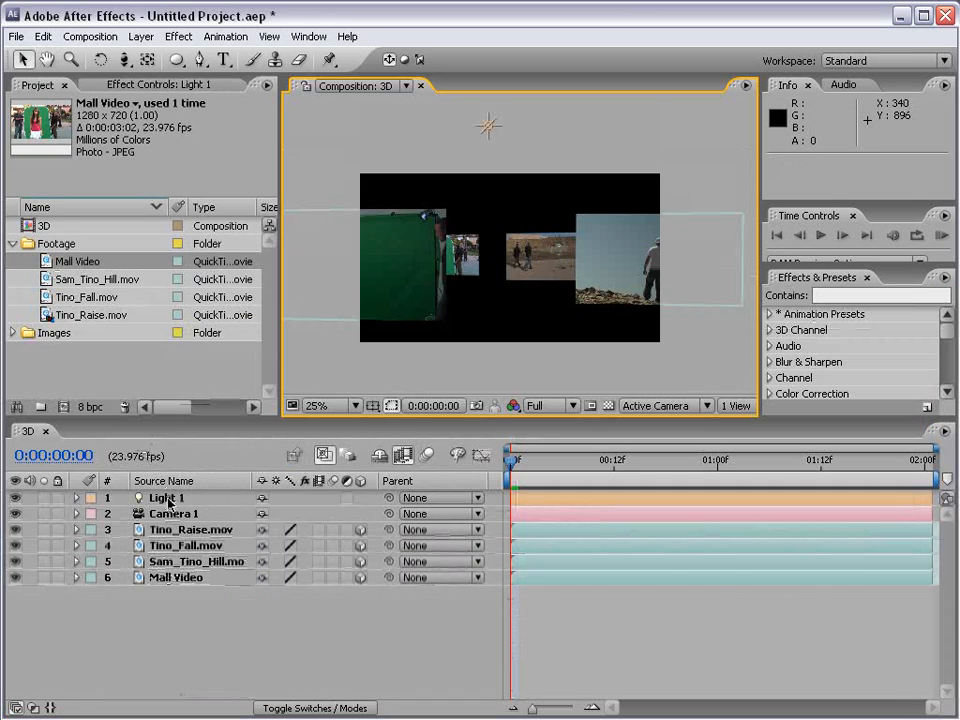
# Step: Move Light 1 toward the camera in Z to about 553.3, 154.7, -862.4
pyautogui.click(168, 497)
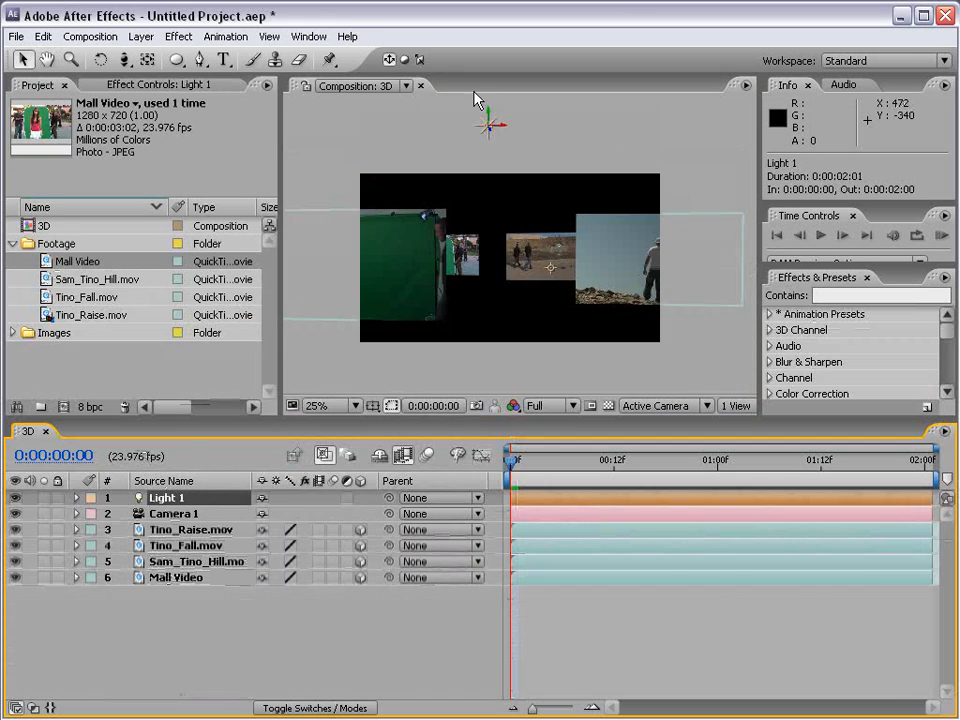
pyautogui.moveTo(492, 133); pyautogui.dragTo(226, 107)
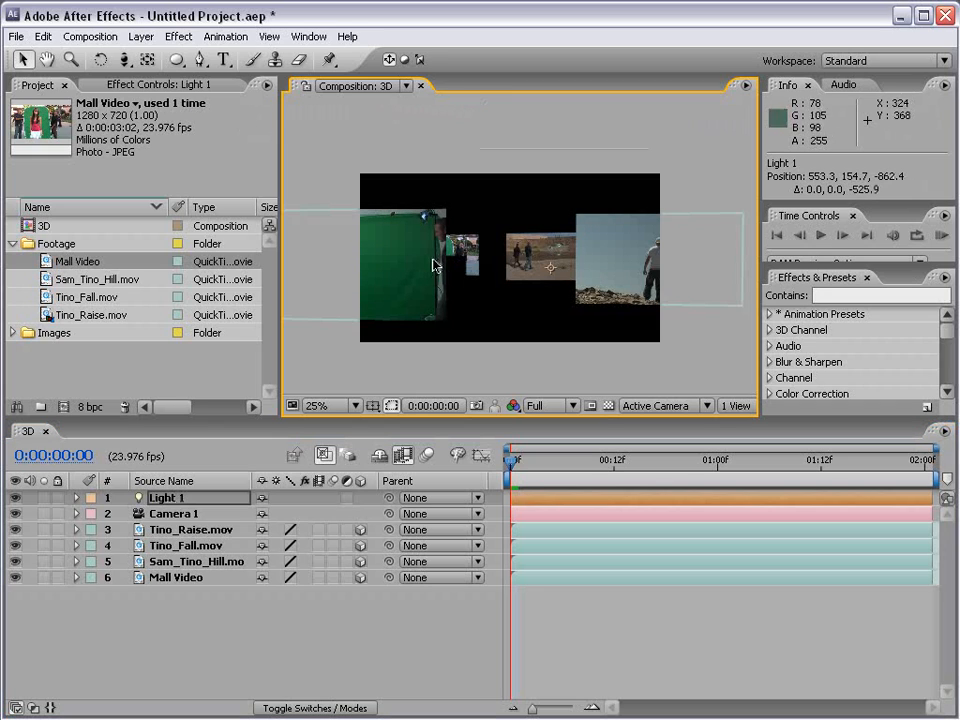
# Step: Delete the Tino_Raise.mov and Sam_Tino_Hill.mov layers, and push Tino_Fall.mov back to about 27.3, 360.0, 1046.7
pyautogui.click(620, 255)
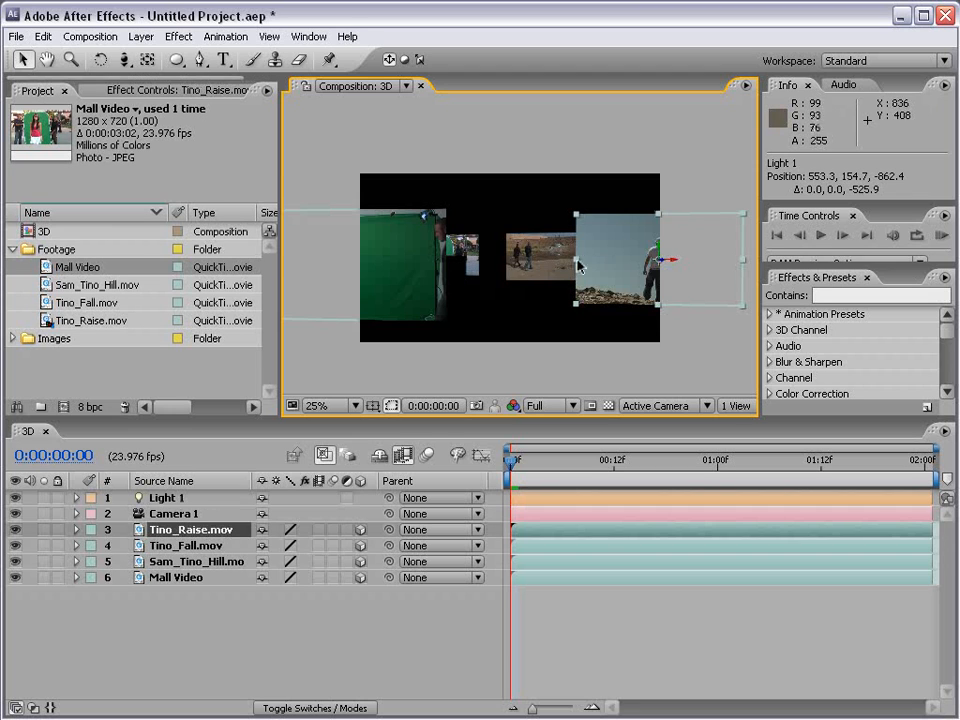
pyautogui.press('Delete')
pyautogui.click(540, 243)
pyautogui.press('Delete')
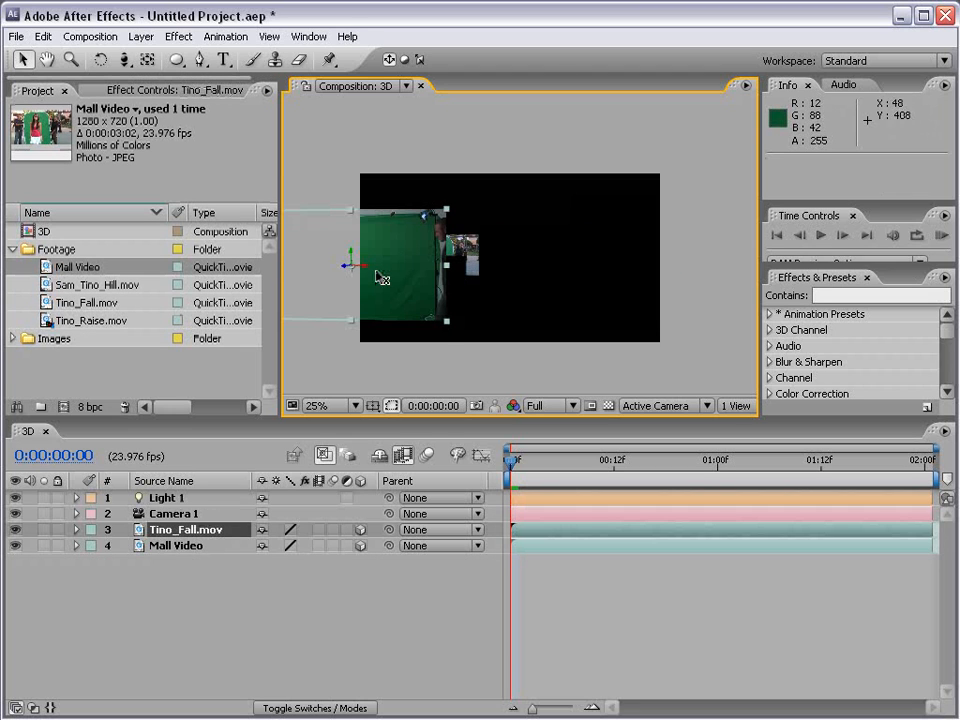
pyautogui.moveTo(349, 262); pyautogui.dragTo(521, 263)
# Step: Orbit and track Camera 1 to view Tino_Fall.mov and Mall Video from above and the side, at about -1000.8, -609.0, 348.3
pyautogui.press('c')
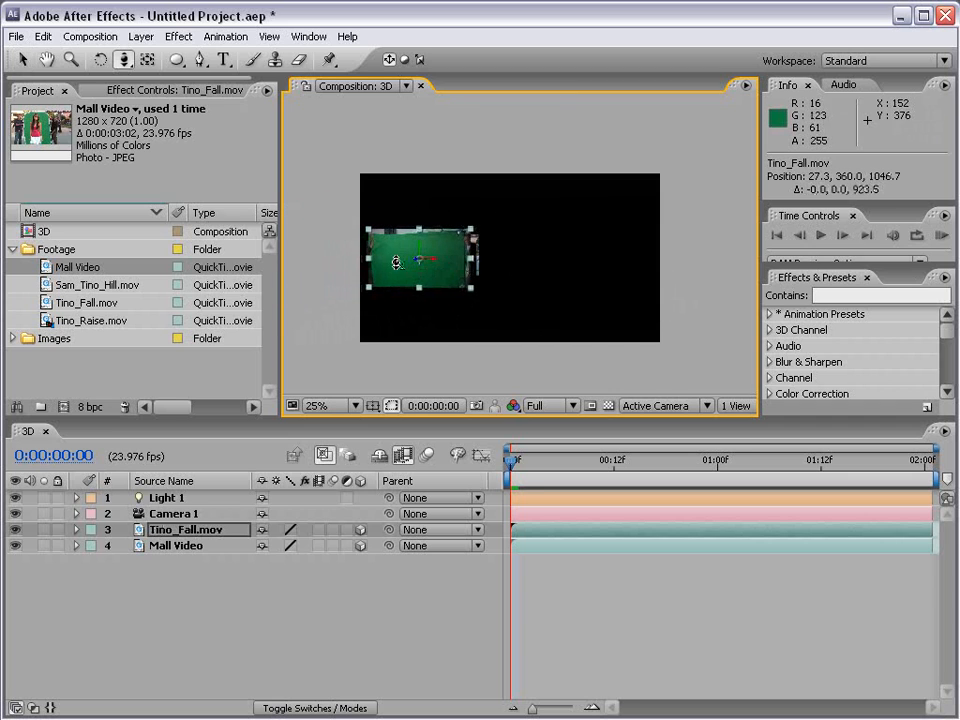
pyautogui.moveTo(420, 258)
pyautogui.mouseDown()
pyautogui.moveTo(401, 279)
pyautogui.moveTo(425, 240)
pyautogui.mouseUp()
pyautogui.press('c')
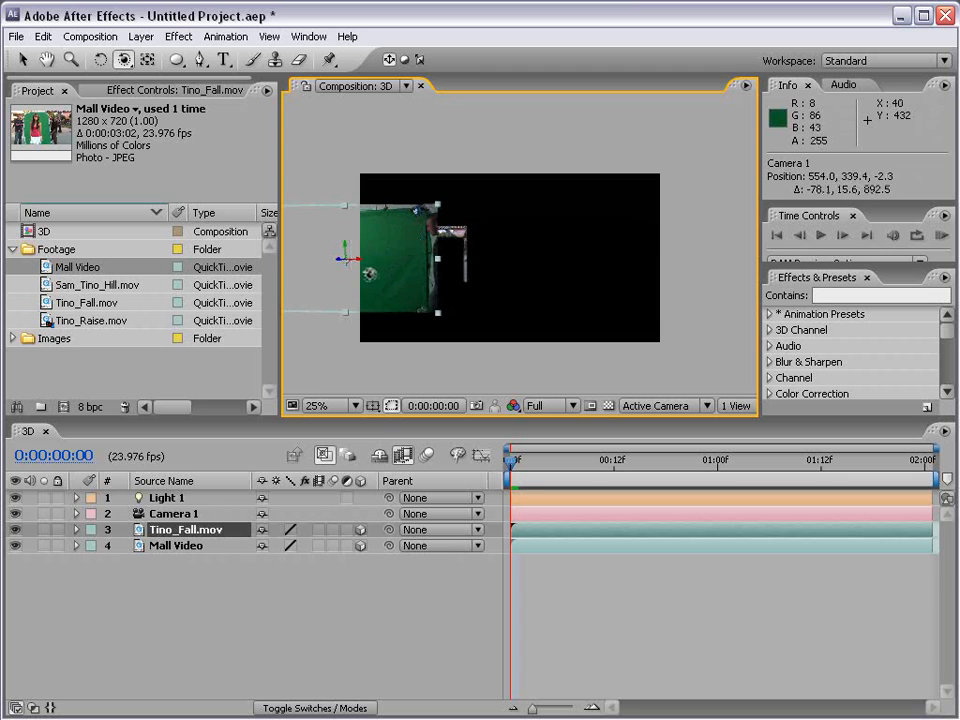
pyautogui.moveTo(343, 274); pyautogui.dragTo(516, 313)
pyautogui.press('c')
pyautogui.press('v')
pyautogui.moveTo(679, 334); pyautogui.dragTo(543, 298)
pyautogui.press('c')
pyautogui.press('c')
pyautogui.press('space')
pyautogui.press('c')
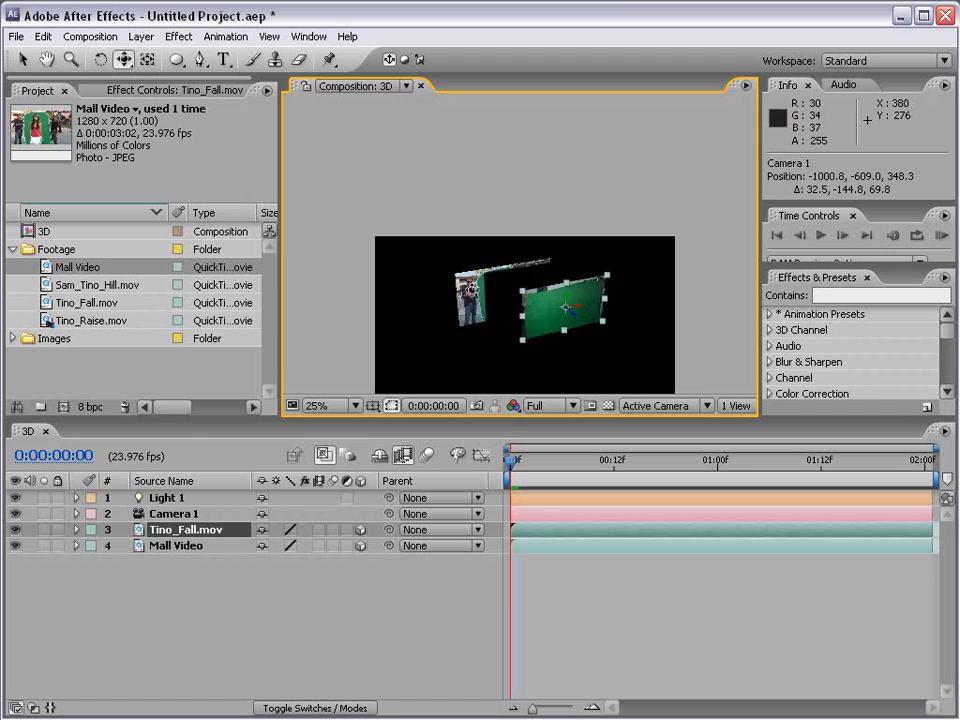
pyautogui.press('v')
# Step: Set the Shadow Diffusion of Light 1 to 84 pixels and enlarge the composition view to 50%
pyautogui.click(148, 499)
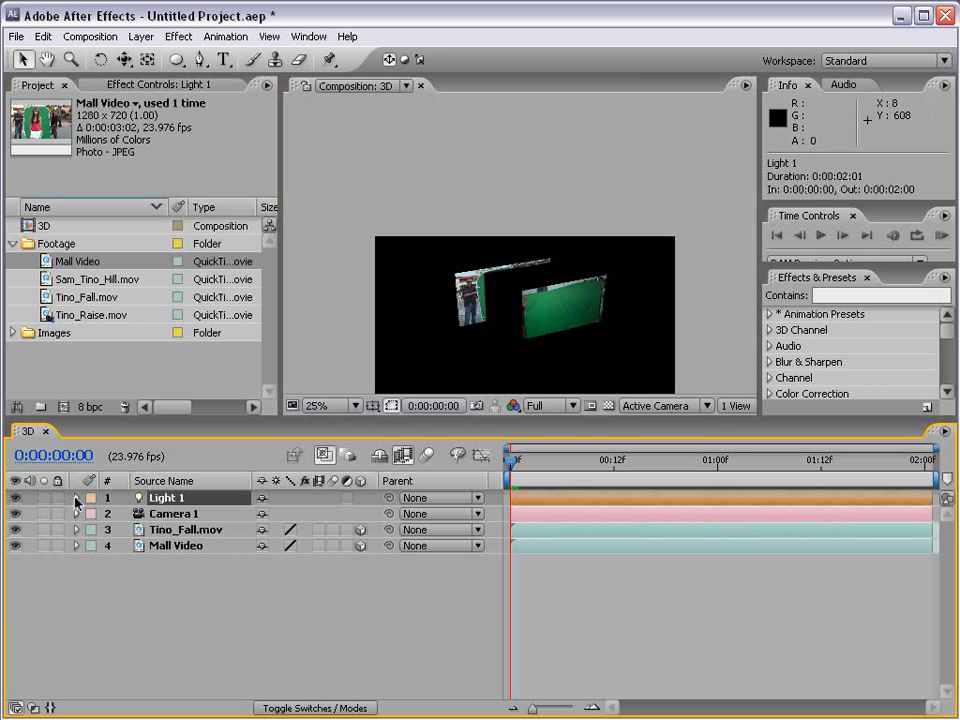
pyautogui.click(77, 498)
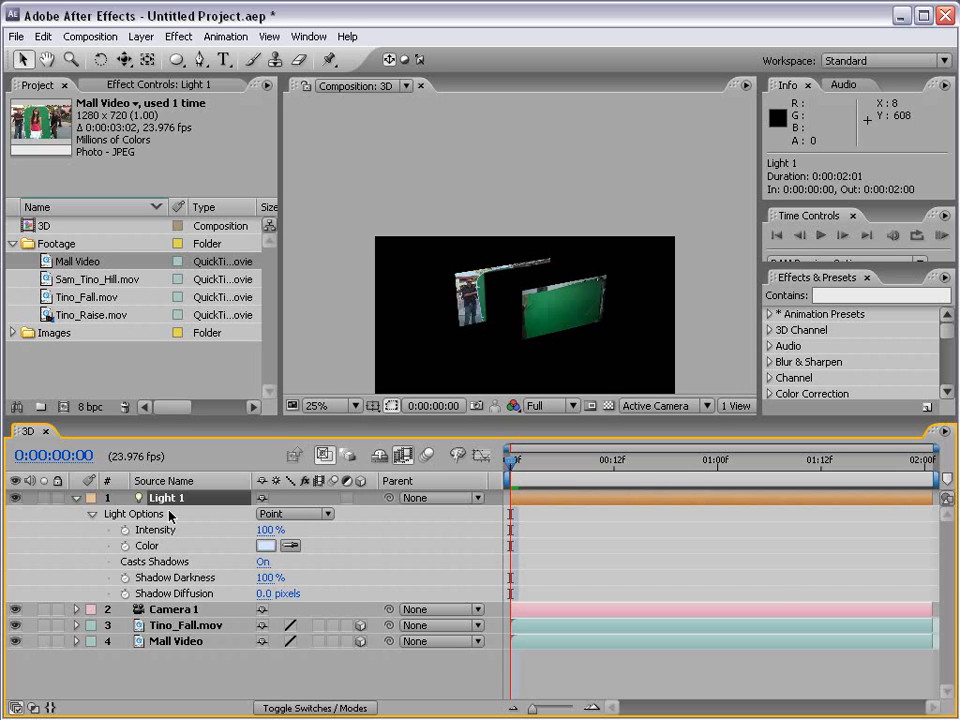
pyautogui.click(190, 592)
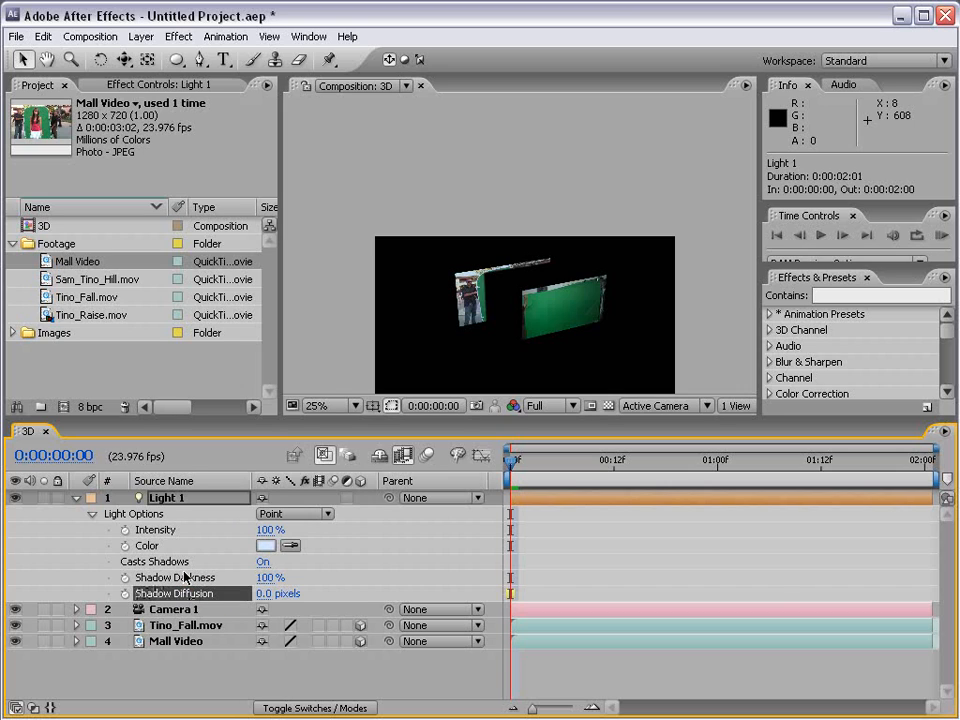
pyautogui.moveTo(264, 593); pyautogui.dragTo(296, 583)
pyautogui.click(435, 566)
pyautogui.scroll(1, 463, 346)
pyautogui.moveTo(440, 371); pyautogui.dragTo(481, 267)
pyautogui.press('v')
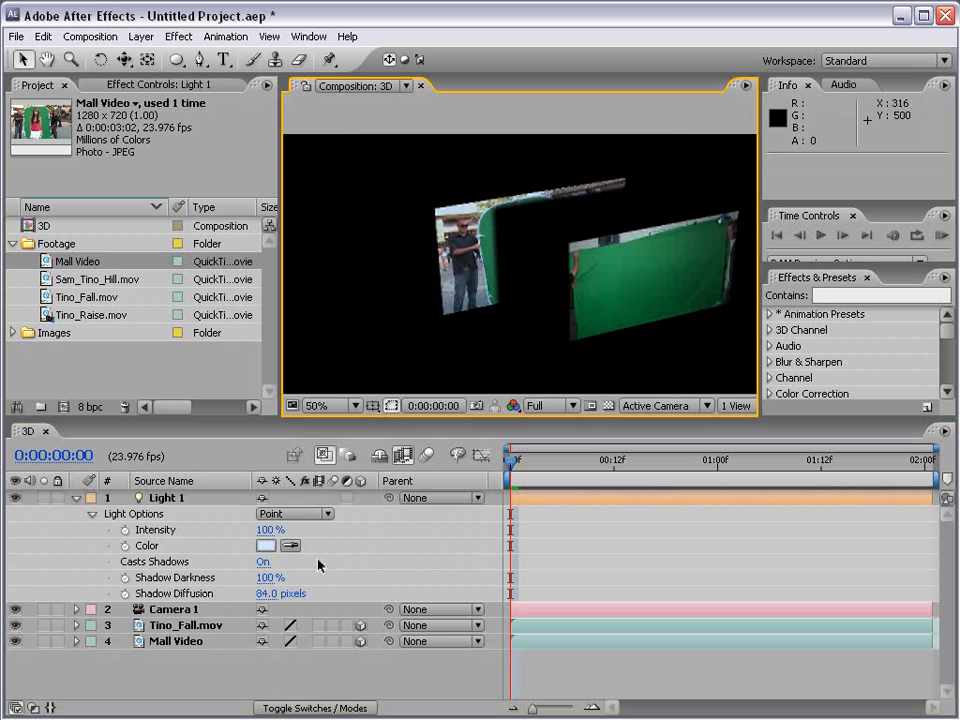
# Step: Set the Shadow Diffusion of Light 1 to 304 pixels and its Shadow Darkness to 66%
pyautogui.moveTo(268, 593); pyautogui.dragTo(328, 593)
pyautogui.moveTo(400, 592); pyautogui.dragTo(542, 439)
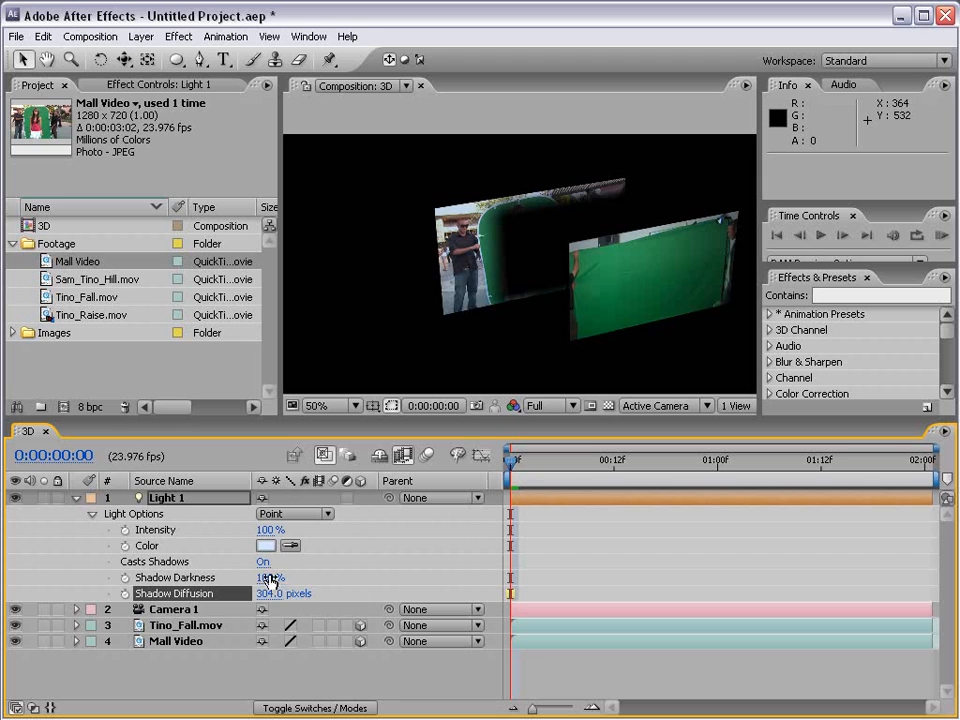
pyautogui.moveTo(268, 577); pyautogui.dragTo(231, 577)
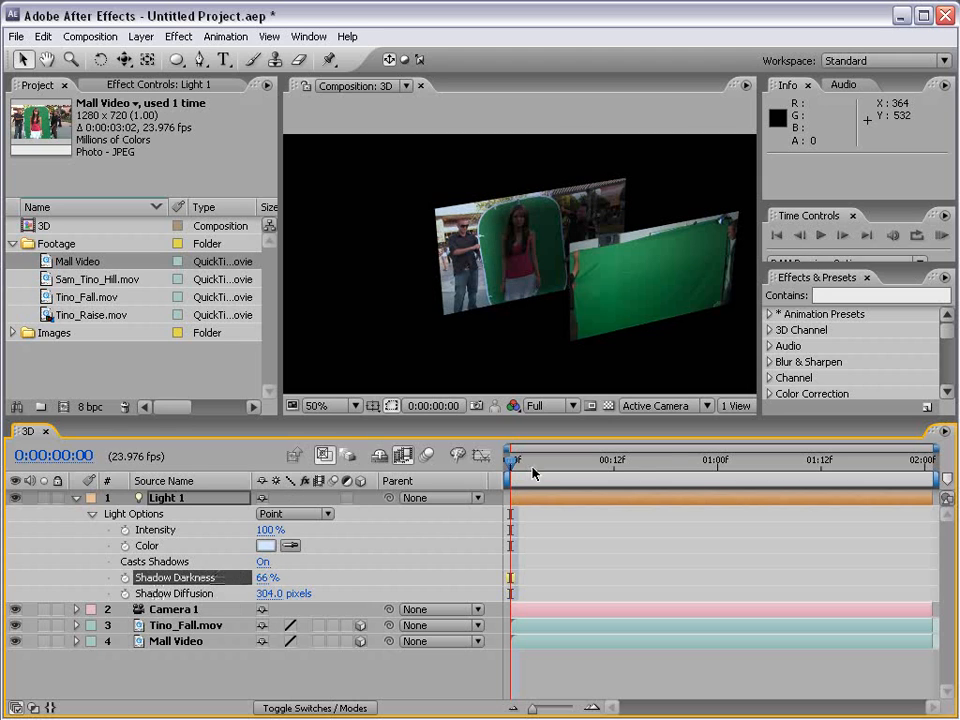
pyautogui.click(576, 218)
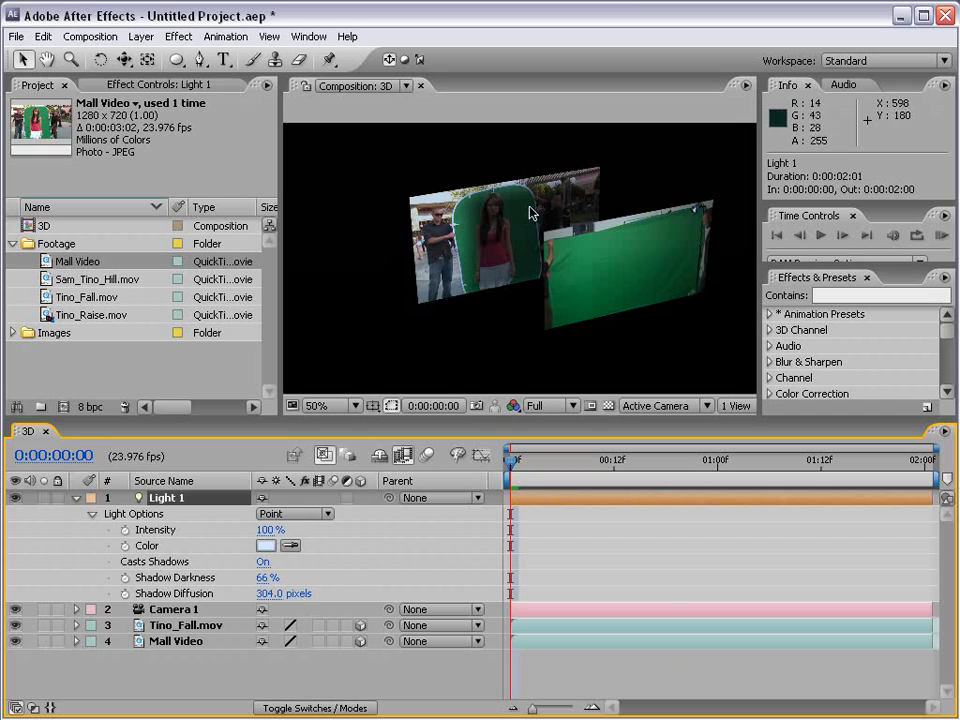
# Step: Delete Light 1 and reset the Transform properties of Camera 1
pyautogui.click(74, 498)
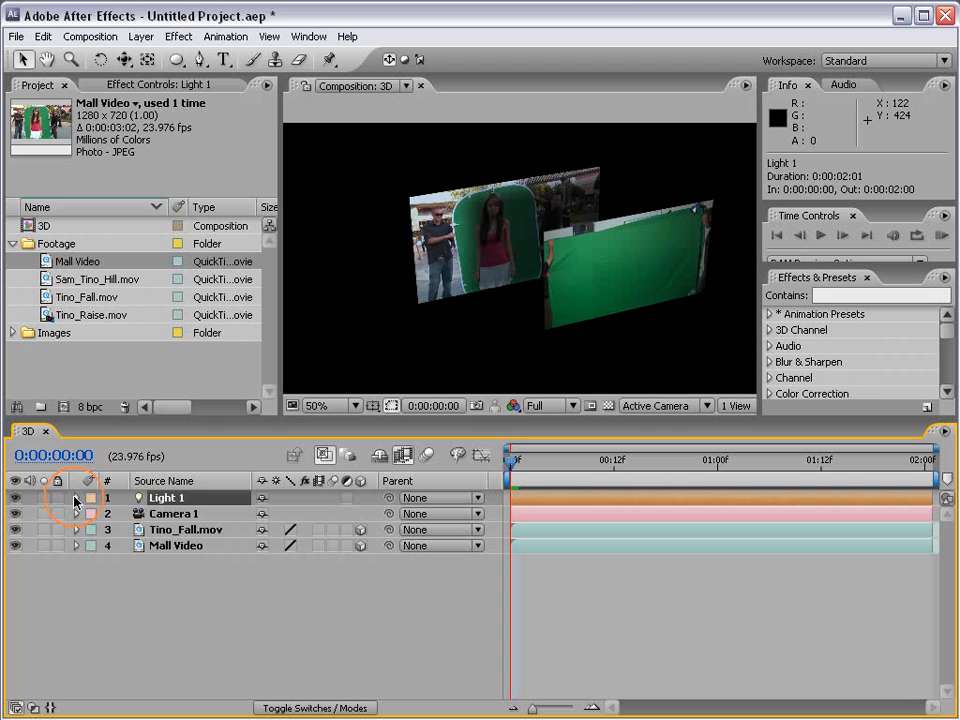
pyautogui.press('Delete')
pyautogui.click(160, 499)
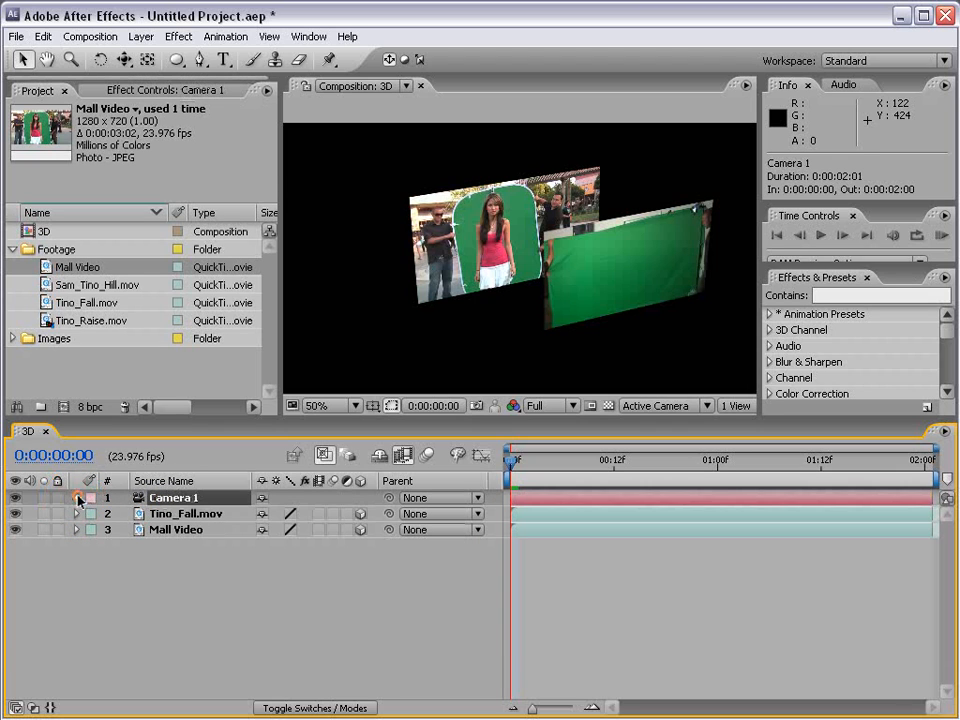
pyautogui.click(77, 498)
pyautogui.click(268, 515)
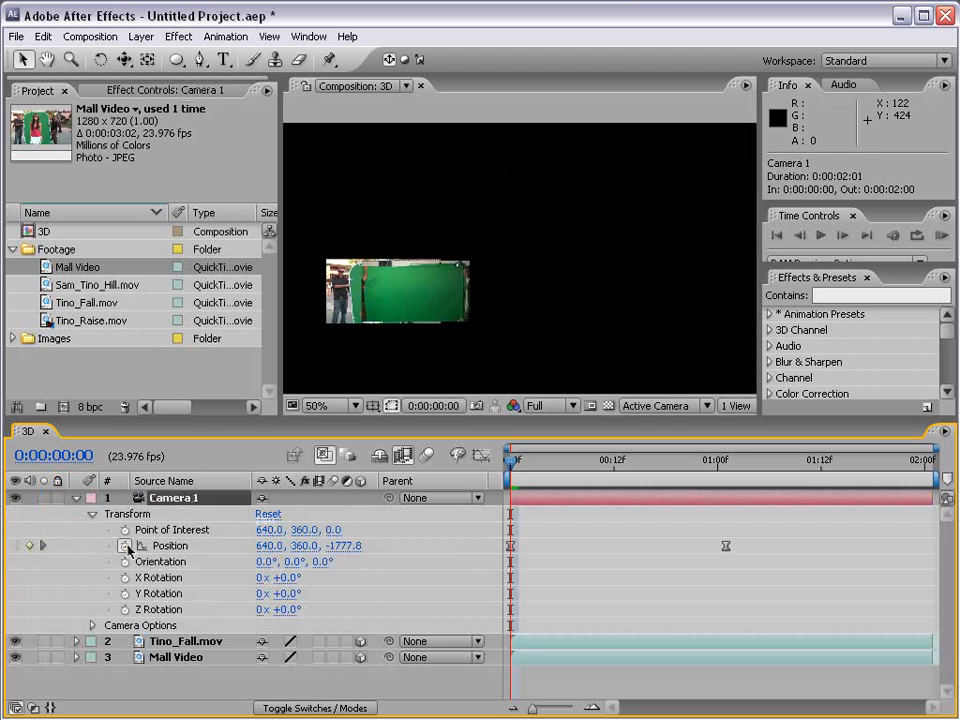
pyautogui.click(77, 498)
# Step: Reset the Transform properties of Tino_Fall.mov and Mall Video, and collapse both layers
pyautogui.click(77, 514)
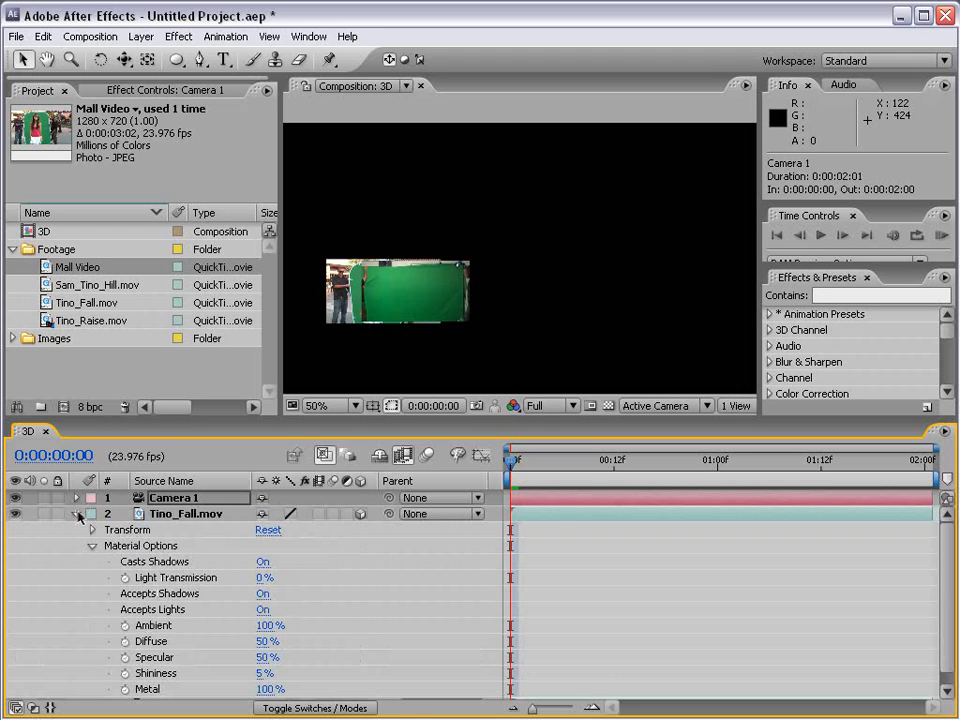
pyautogui.click(267, 530)
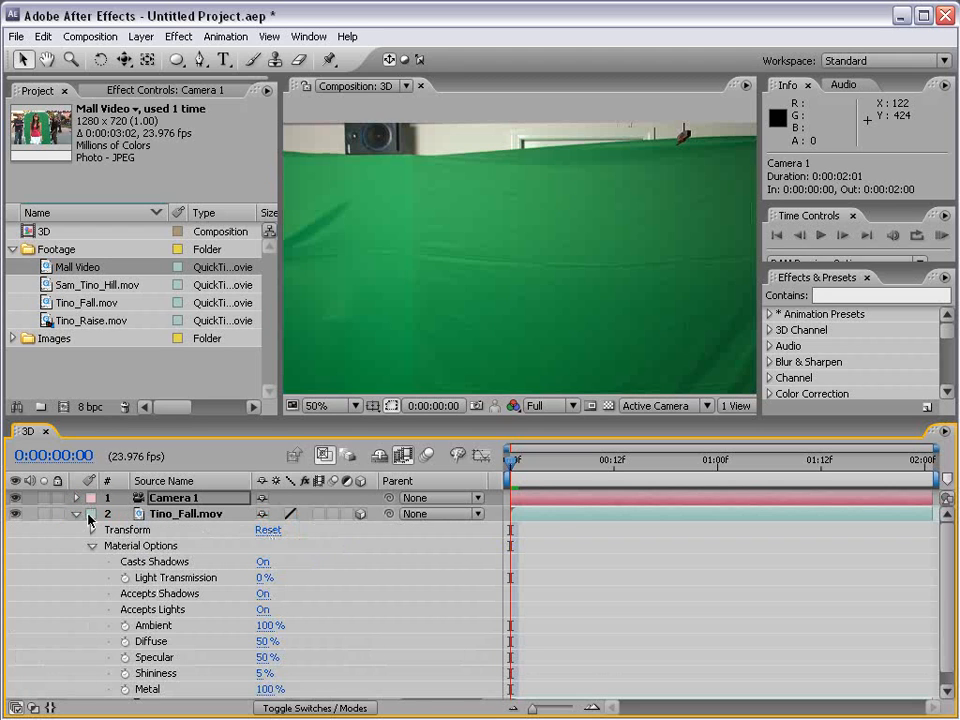
pyautogui.click(77, 514)
pyautogui.click(79, 531)
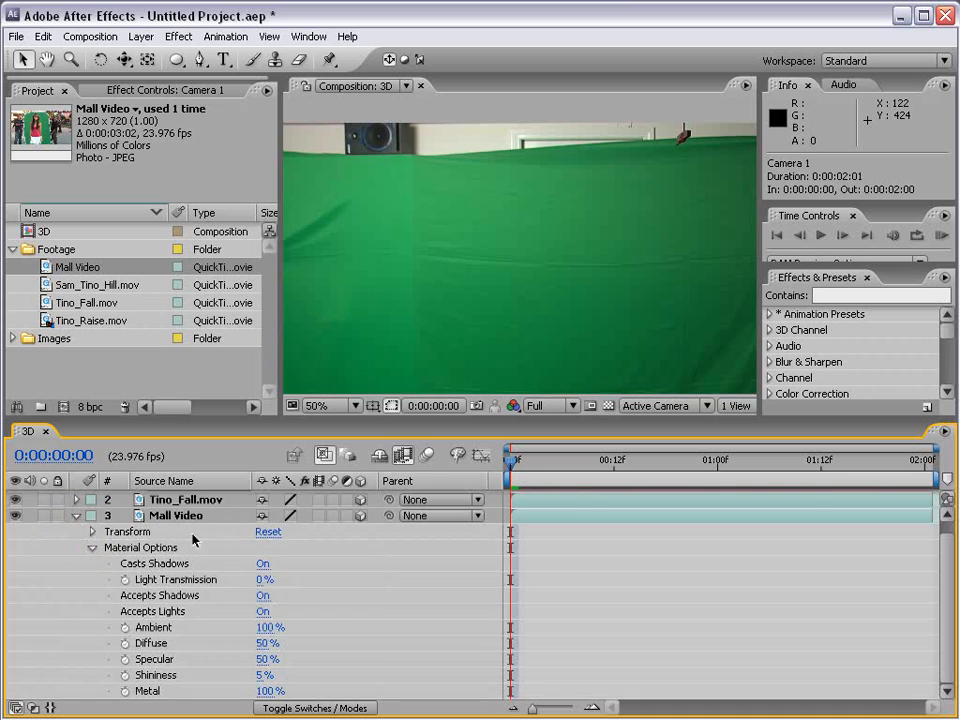
pyautogui.click(75, 516)
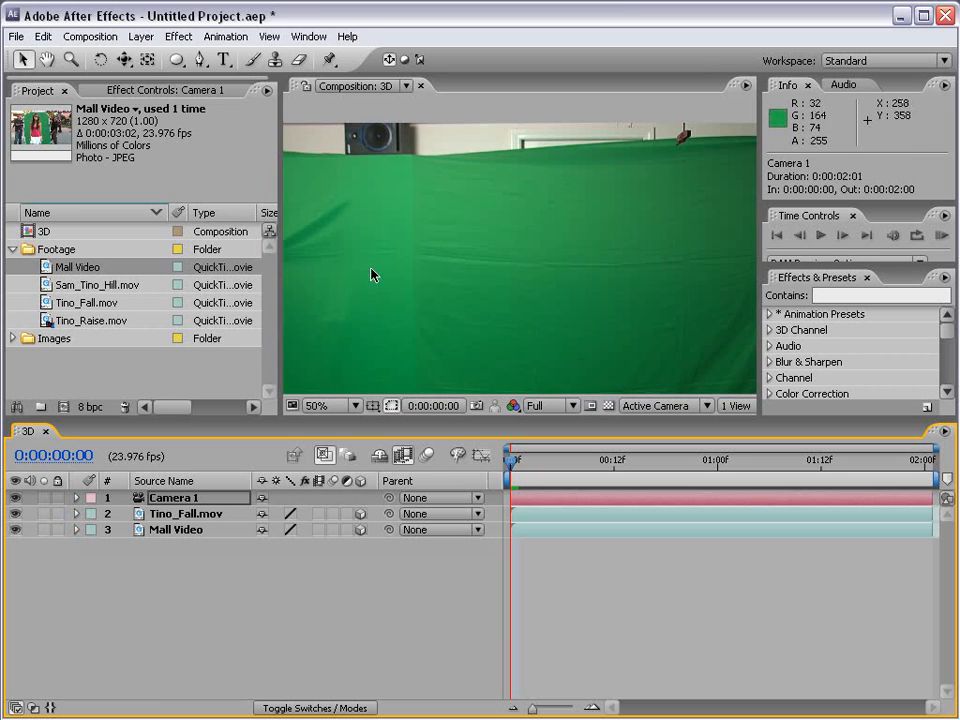
# Step: Scale Tino_Fall.mov down to less than half its size and Mall Video down to about 40%
pyautogui.scroll(-2, 463, 287)
pyautogui.click(484, 284)
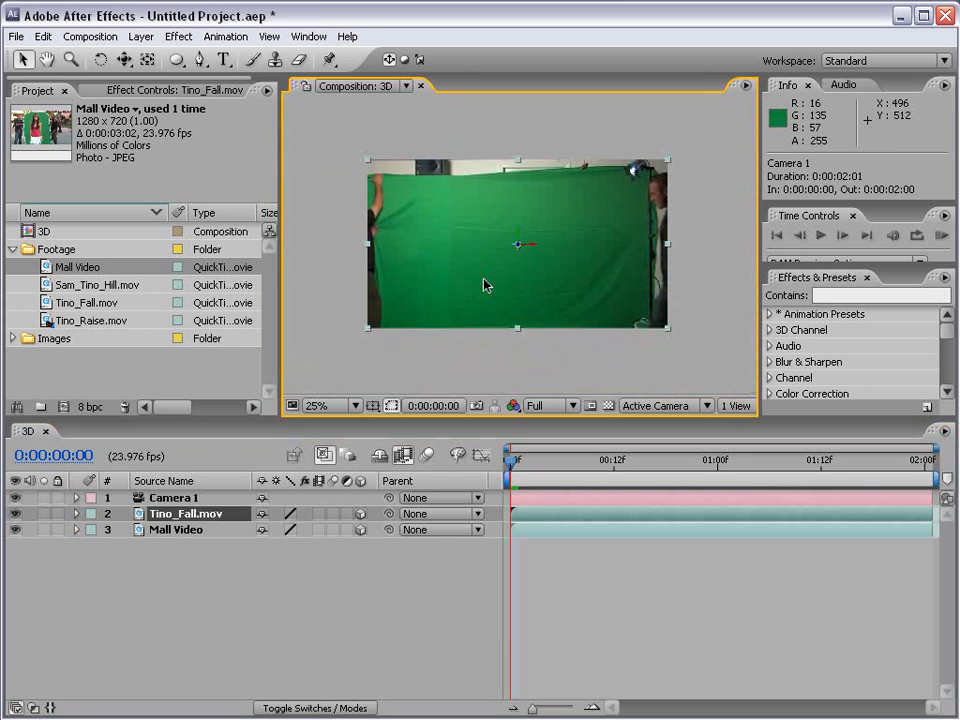
pyautogui.moveTo(662, 334); pyautogui.dragTo(583, 281)
pyautogui.click(606, 315)
pyautogui.moveTo(671, 338); pyautogui.dragTo(602, 281)
# Step: Move Mall Video sideways to 906, 360, 0, and bring Tino_Fall.mov forward to 474, 360, -460
pyautogui.press('.')
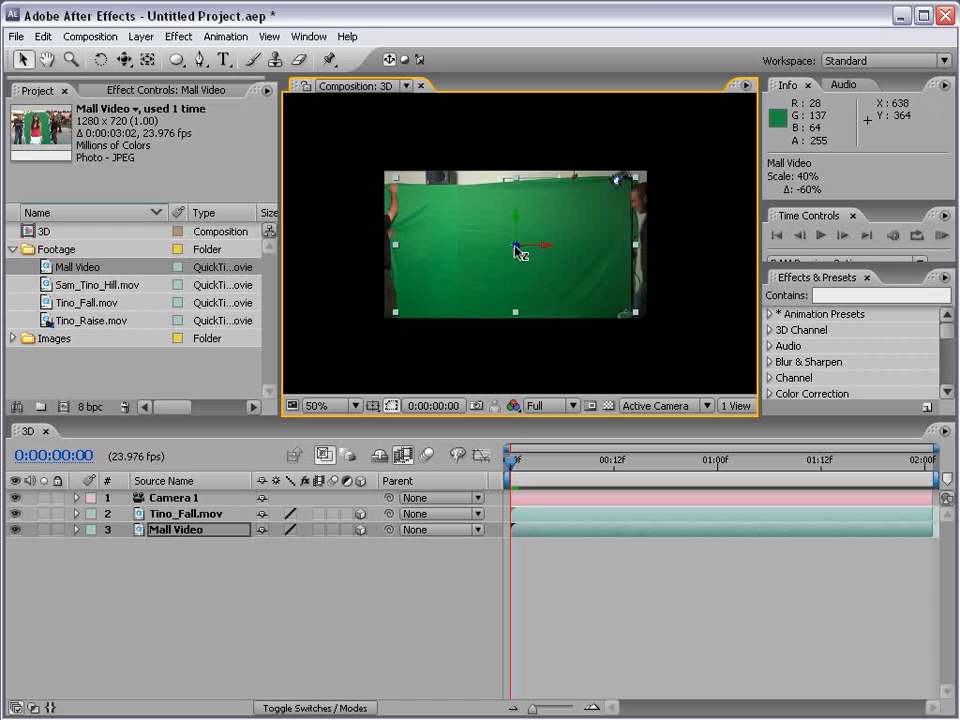
pyautogui.moveTo(533, 250); pyautogui.dragTo(668, 250)
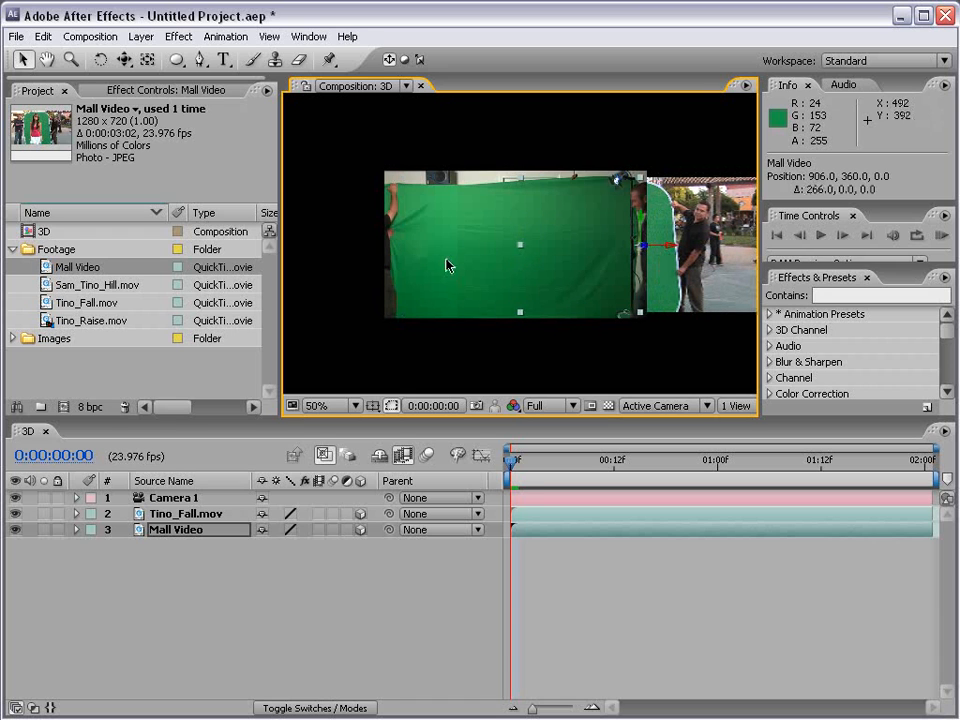
pyautogui.click(557, 251)
pyautogui.moveTo(540, 251); pyautogui.dragTo(220, 290)
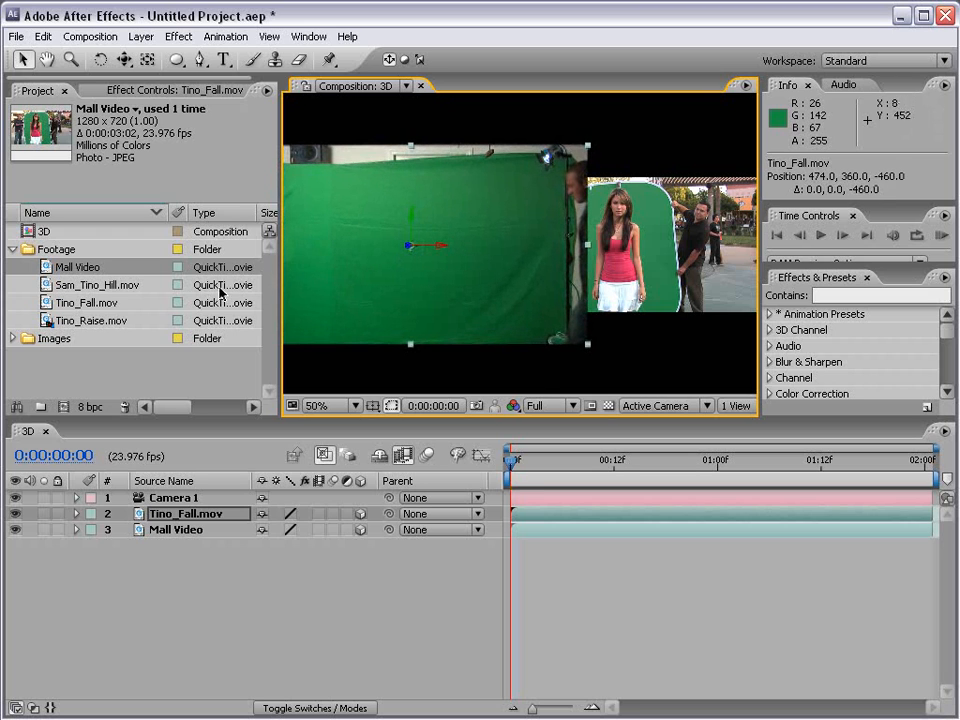
# Step: Push Mall Video farther back in depth behind Tino_Fall.mov, and deselect it
pyautogui.click(655, 192)
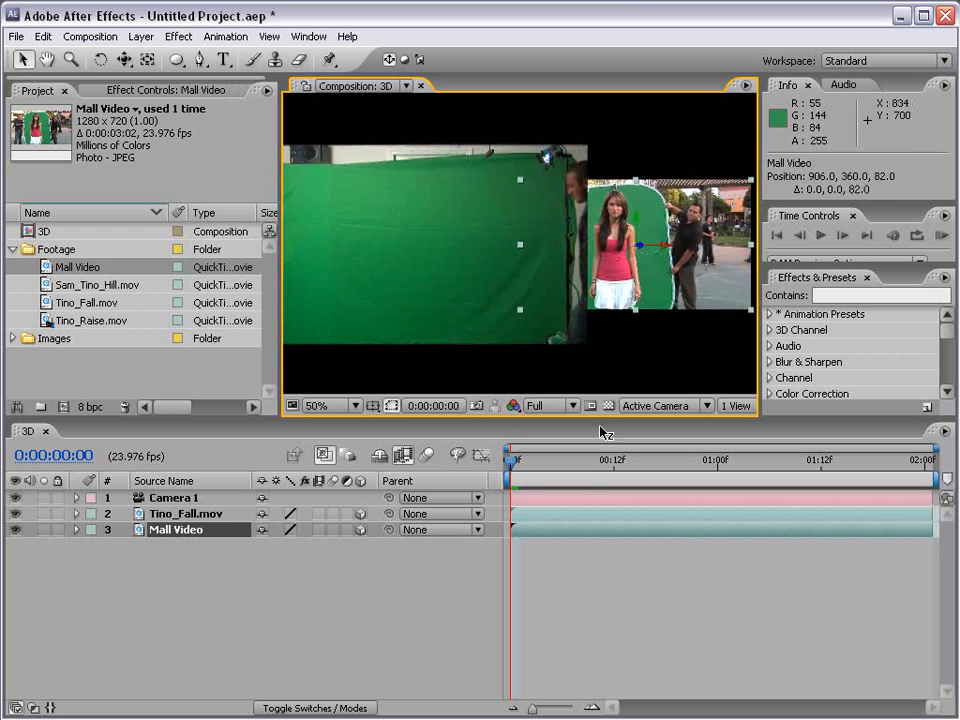
pyautogui.moveTo(600, 432); pyautogui.dragTo(586, 662)
pyautogui.click(589, 646)
pyautogui.press('space')
pyautogui.moveTo(491, 292); pyautogui.dragTo(547, 297)
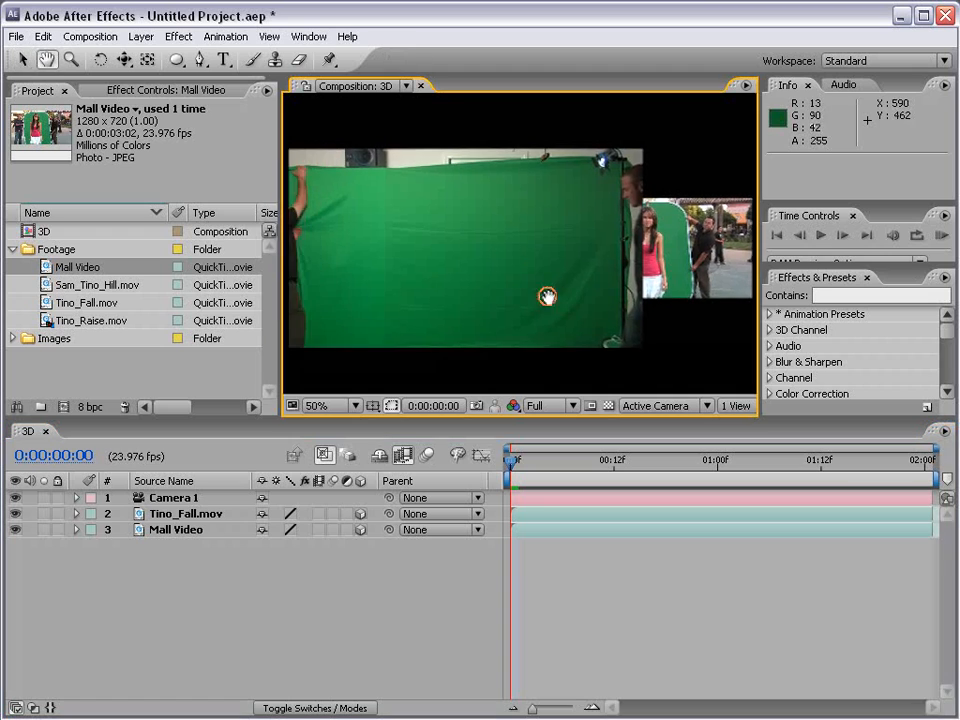
pyautogui.scroll(-1, 547, 297)
pyautogui.scroll(1, 566, 296)
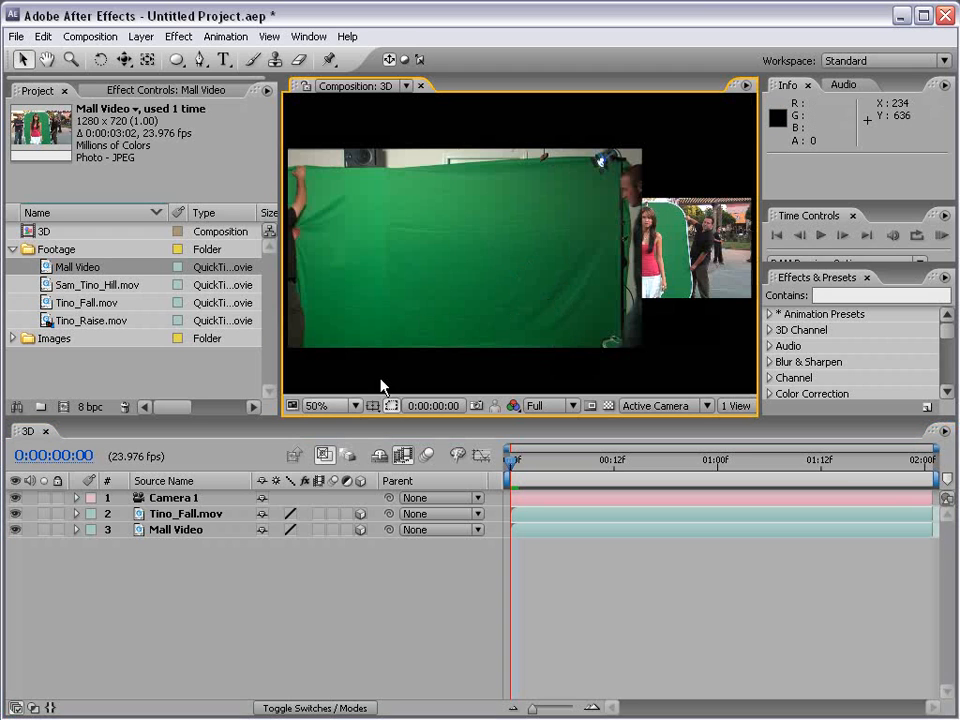
# Step: Turn on Depth of Field in Camera 1's camera options and raise its Aperture to 801.3 pixels
pyautogui.click(119, 498)
pyautogui.click(75, 498)
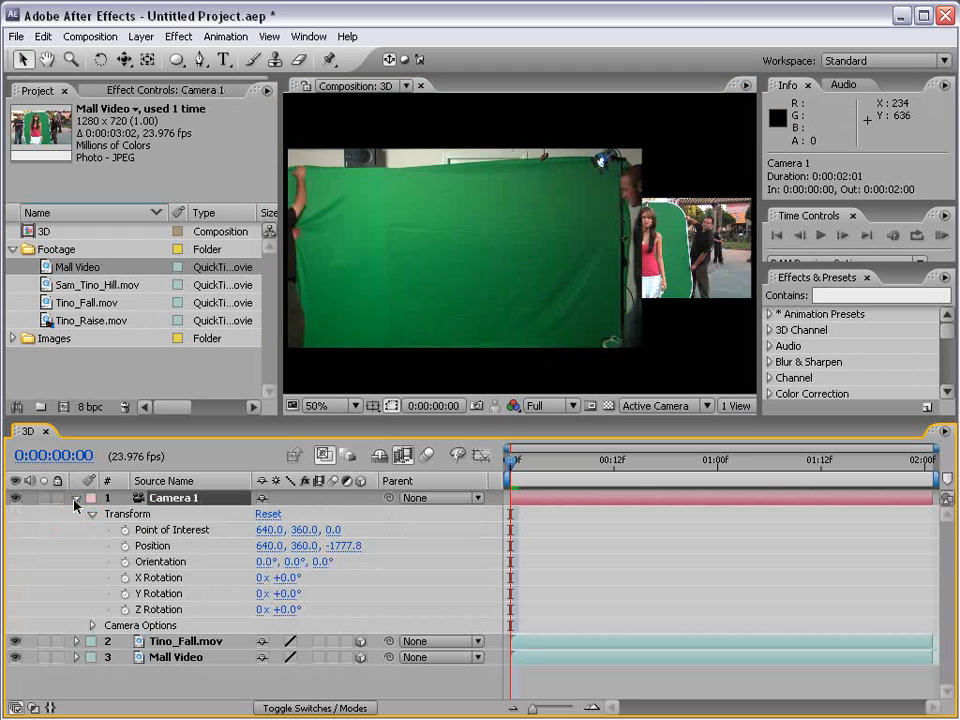
pyautogui.click(92, 514)
pyautogui.click(91, 530)
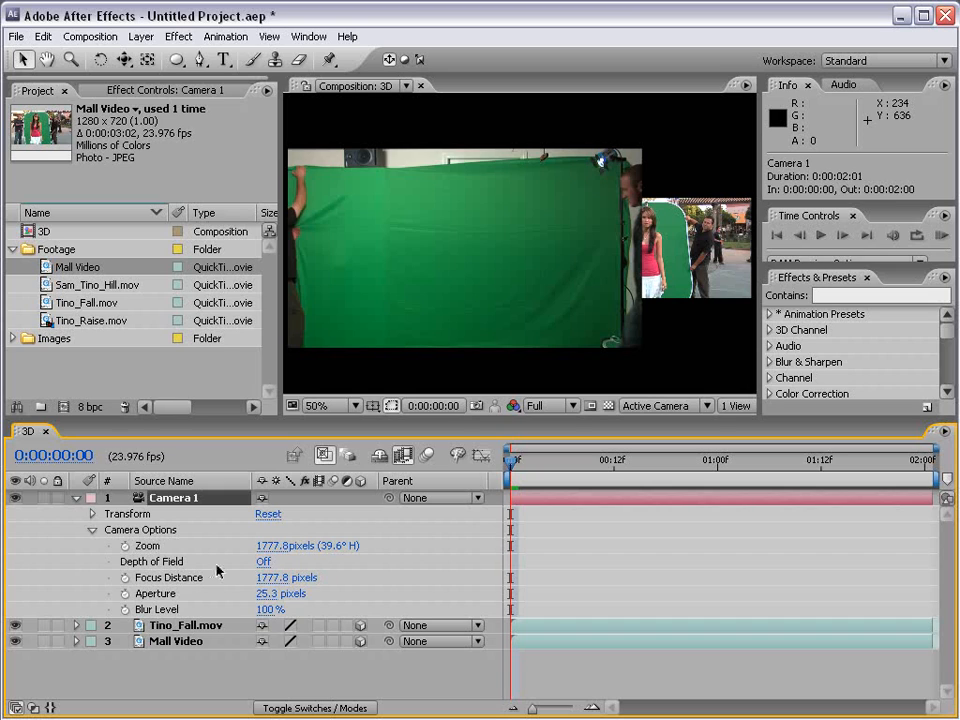
pyautogui.click(264, 562)
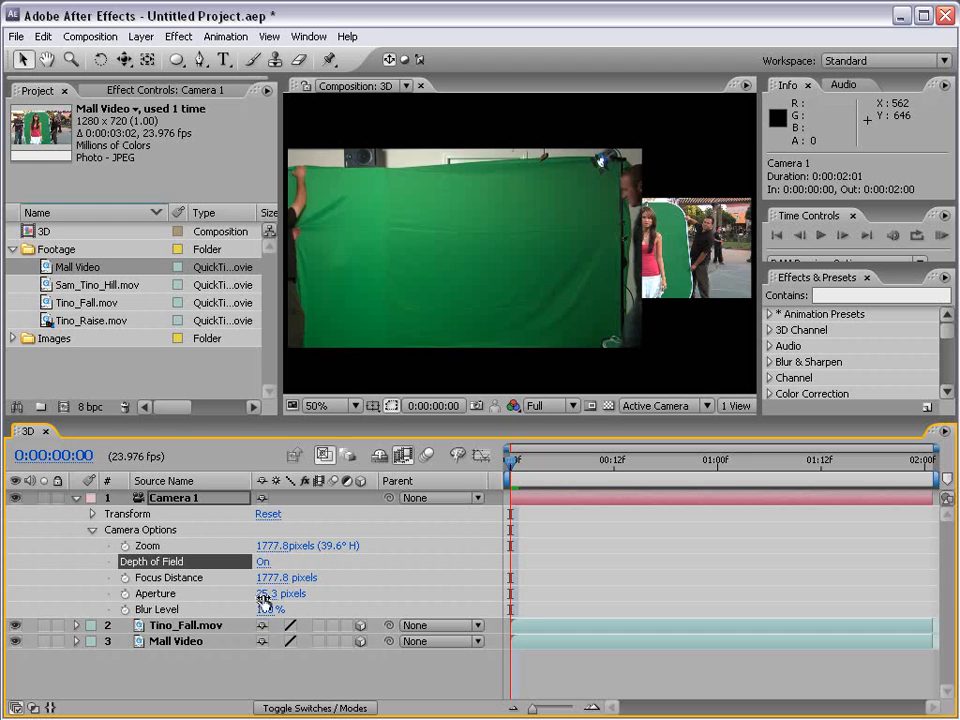
pyautogui.moveTo(264, 598); pyautogui.dragTo(840, 564)
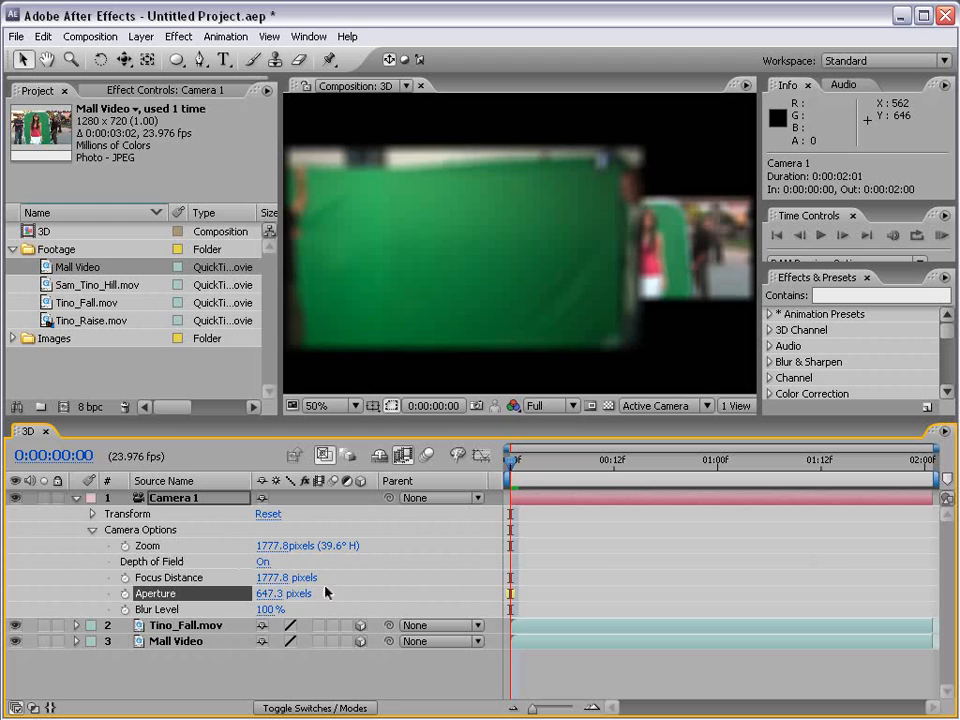
pyautogui.moveTo(272, 593); pyautogui.dragTo(420, 591)
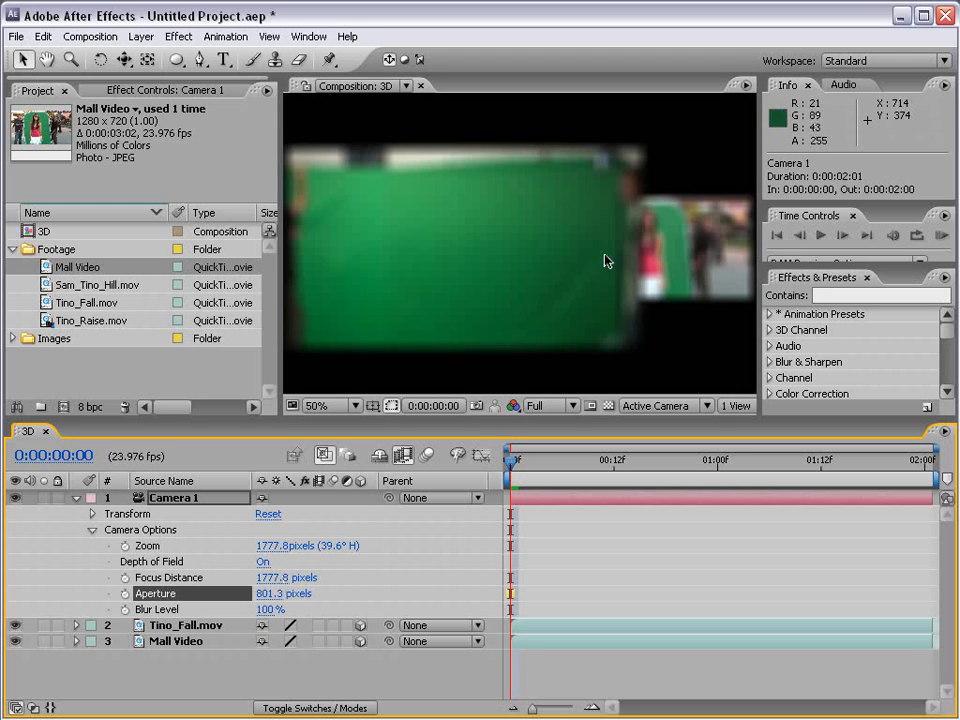
# Step: Shift Camera 1's Focus Distance to 2410.8 pixels for Mall Video and to 1342.8 pixels for Tino_Fall.mov, and move the current time to 0:00:01:00
pyautogui.moveTo(279, 579); pyautogui.dragTo(4, 578)
pyautogui.moveTo(72, 578); pyautogui.dragTo(868, 576)
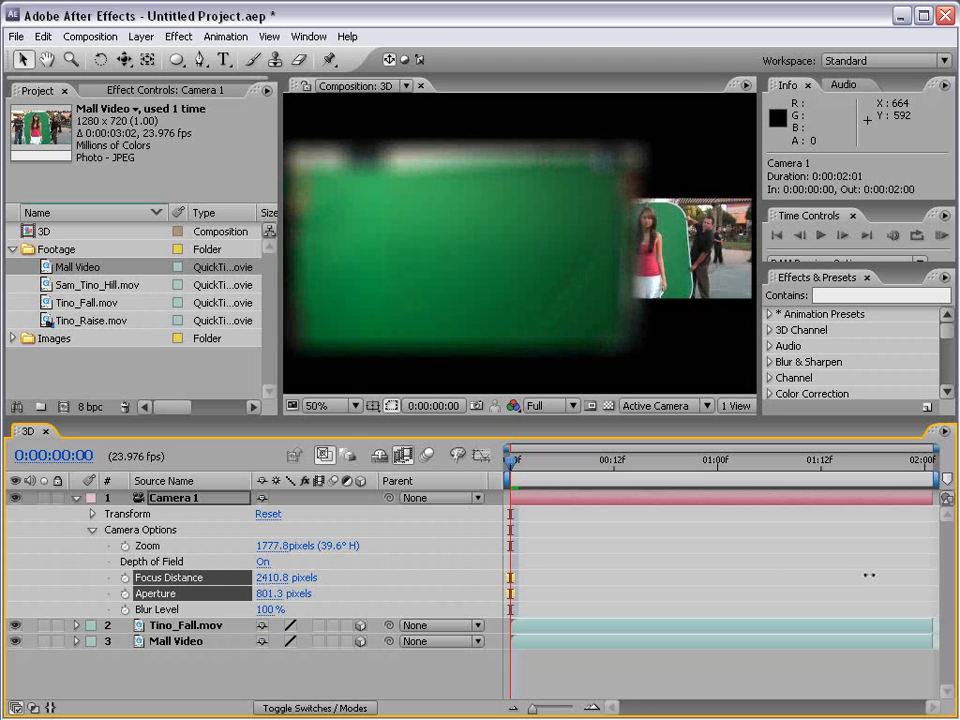
pyautogui.moveTo(858, 570); pyautogui.dragTo(245, 578)
pyautogui.moveTo(588, 464); pyautogui.dragTo(717, 463)
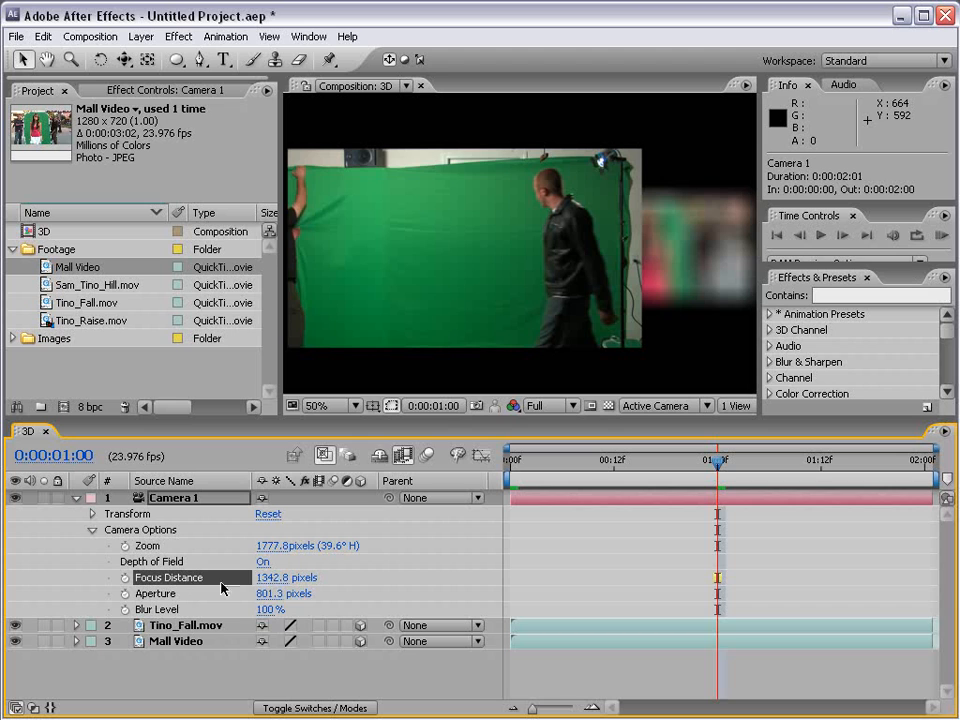
# Step: Set Camera 1's Focus Distance to 2328.8 pixels, and turn Depth of Field off
pyautogui.moveTo(268, 578)
pyautogui.mouseDown()
pyautogui.moveTo(297, 570)
pyautogui.moveTo(269, 574)
pyautogui.mouseUp()
pyautogui.click(262, 562)
pyautogui.press('pagedown')
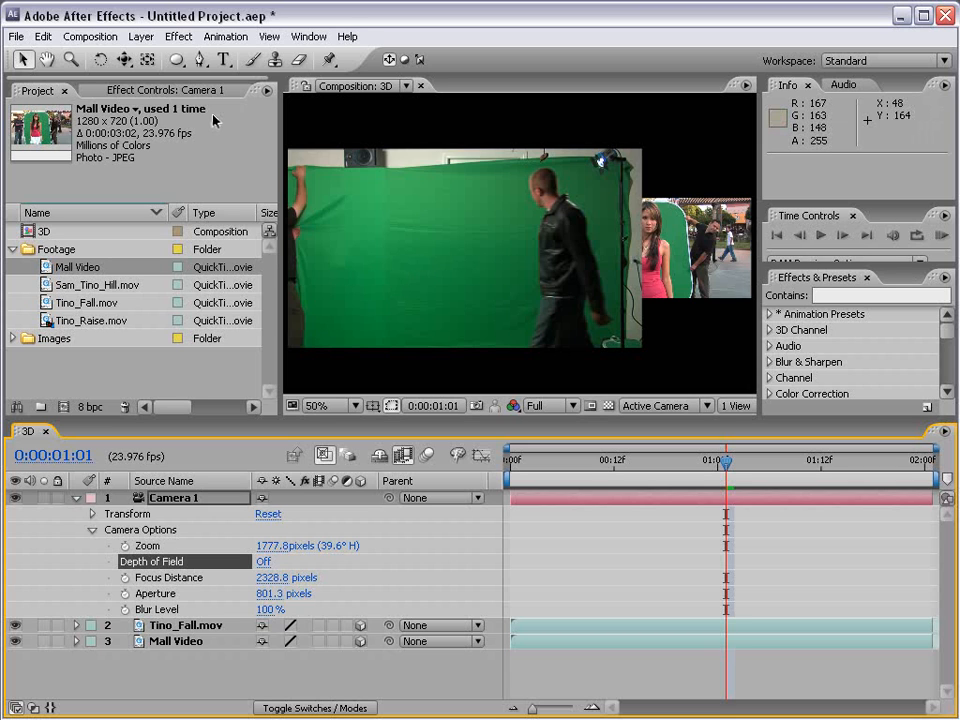
# Step: Add a new full-frame black solid layer to the 3D composition
pyautogui.click(142, 36)
pyautogui.moveTo(154, 58)
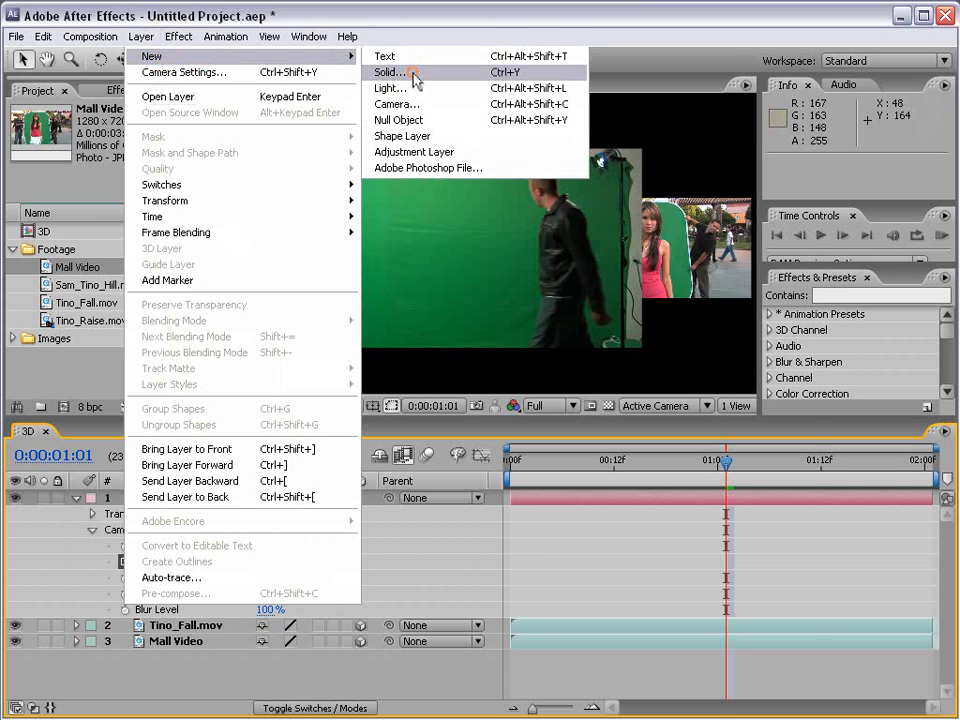
pyautogui.click(418, 79)
pyautogui.click(658, 600)
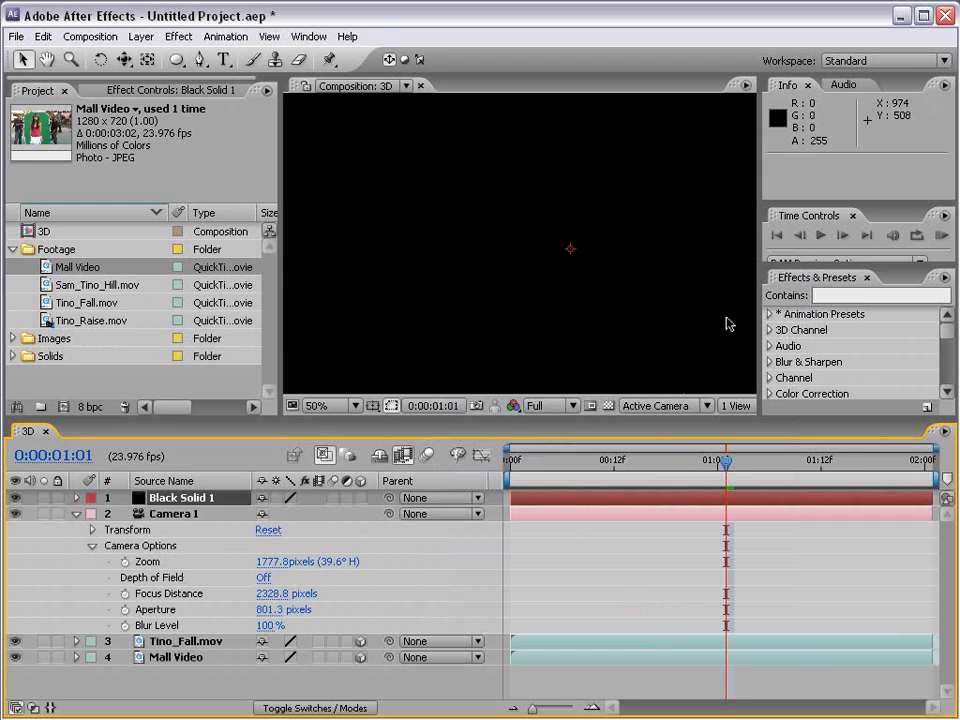
# Step: Find the particle effects and apply CC Particle World to the black solid
pyautogui.click(845, 295)
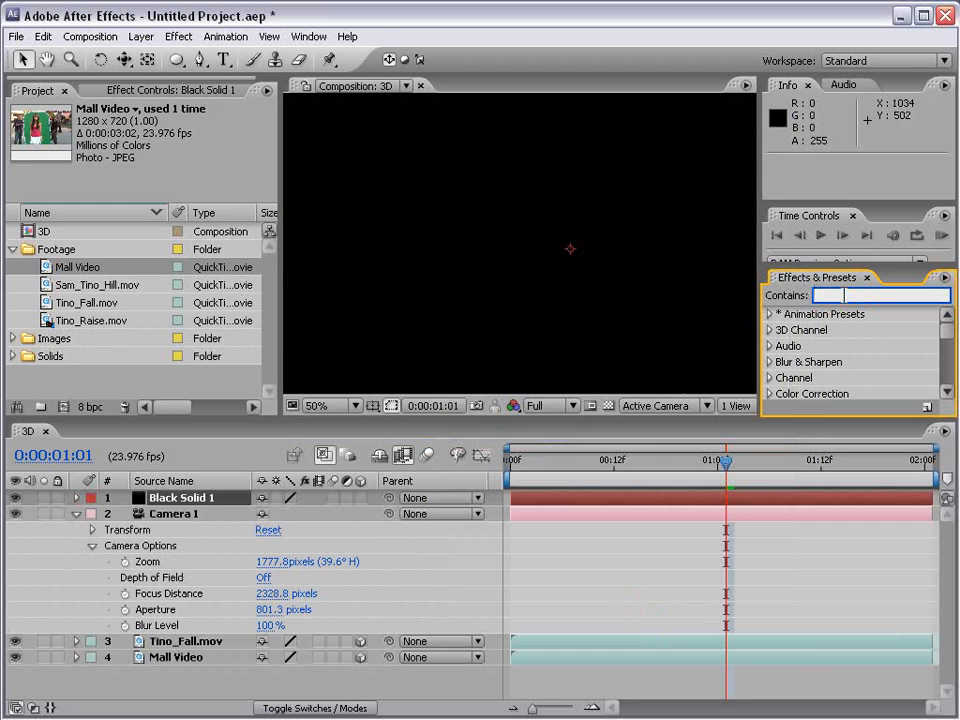
pyautogui.write('particl')
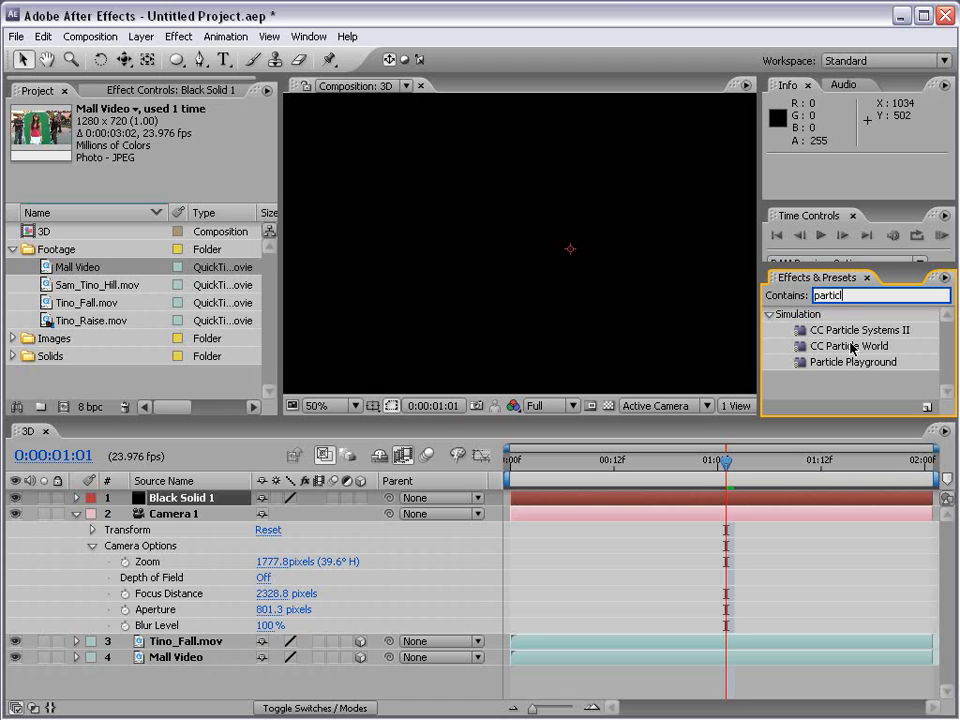
pyautogui.moveTo(853, 347); pyautogui.dragTo(185, 500)
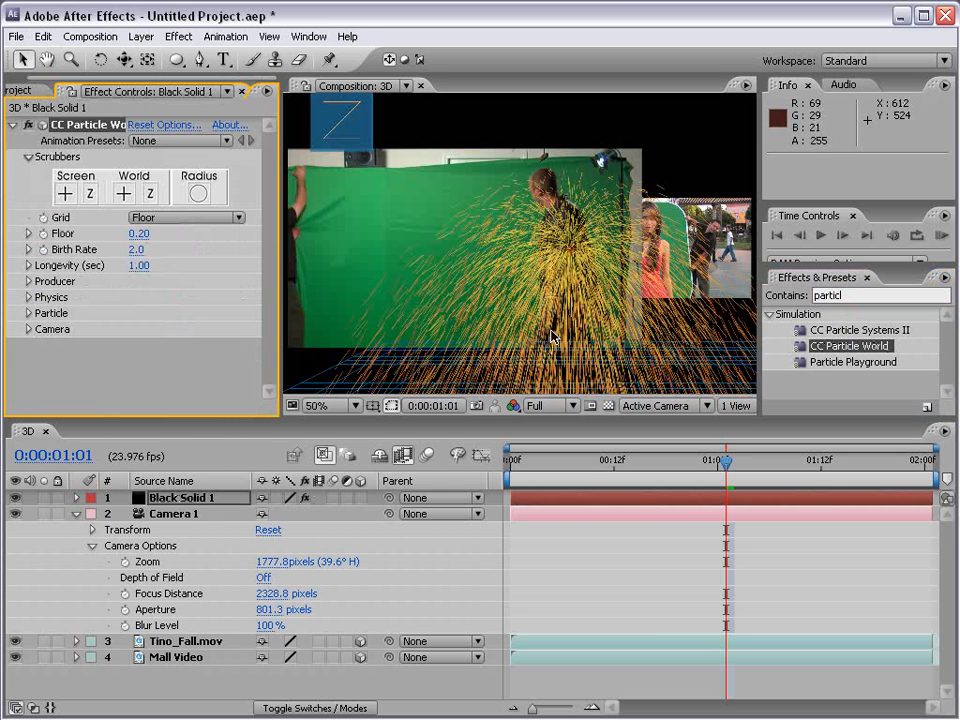
# Step: Collapse Camera 1's properties and select the black solid with the particle effect
pyautogui.press(',')
pyautogui.scroll(1, 580, 300)
pyautogui.moveTo(587, 325); pyautogui.dragTo(505, 248)
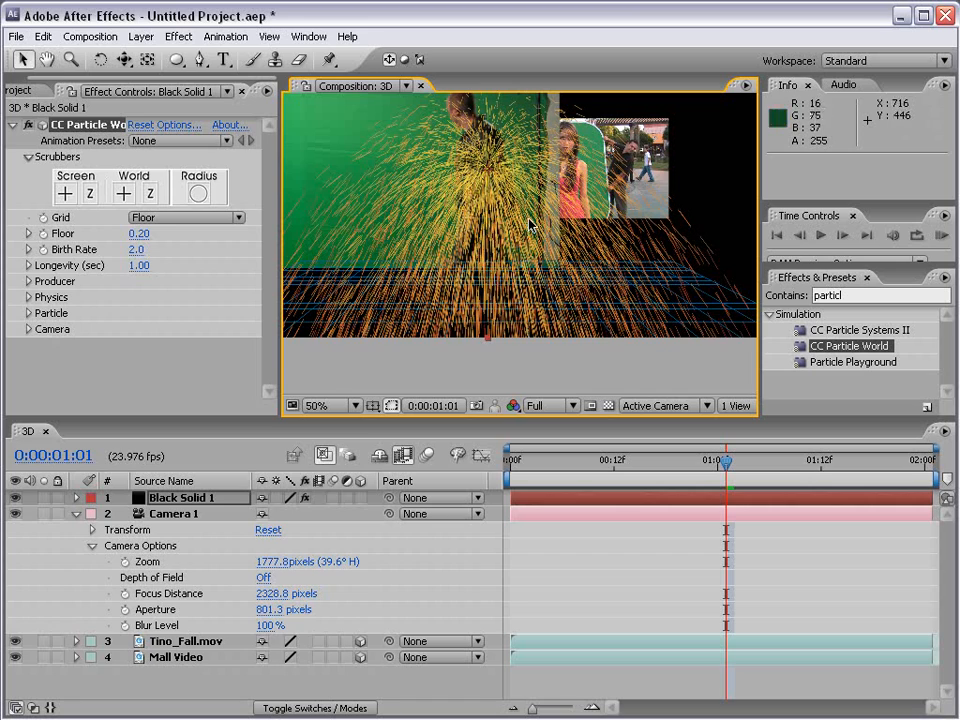
pyautogui.click(176, 514)
pyautogui.click(76, 513)
pyautogui.click(150, 497)
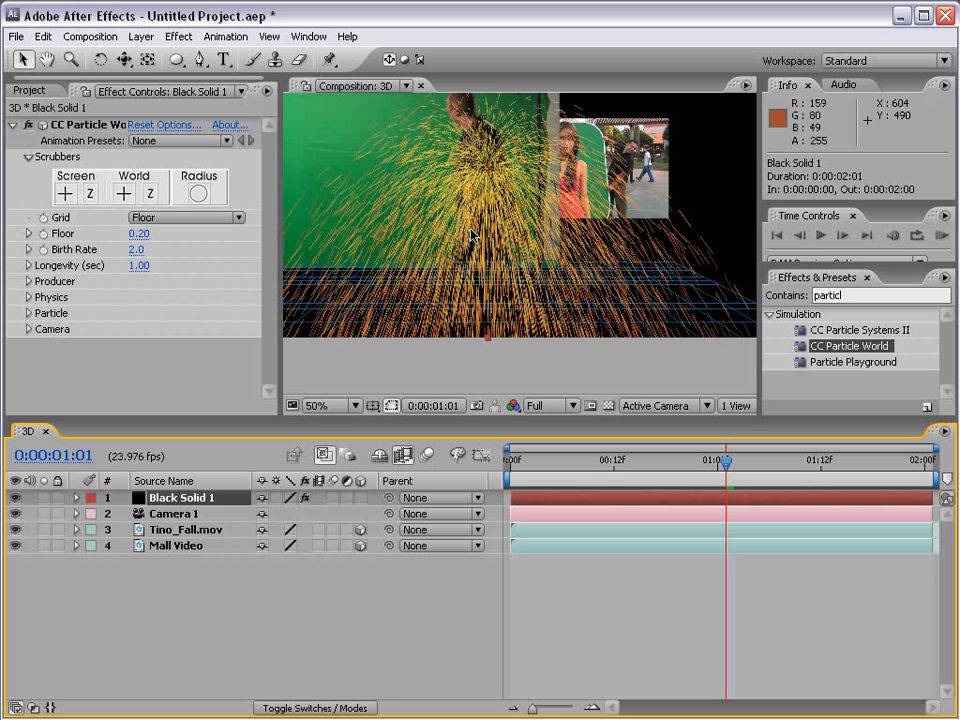
# Step: Orbit Camera 1 around the particles and both clips to position 1431.3, 236.0, 1587.1
pyautogui.moveTo(124, 59); pyautogui.dragTo(220, 61)
pyautogui.moveTo(489, 139); pyautogui.dragTo(421, 165)
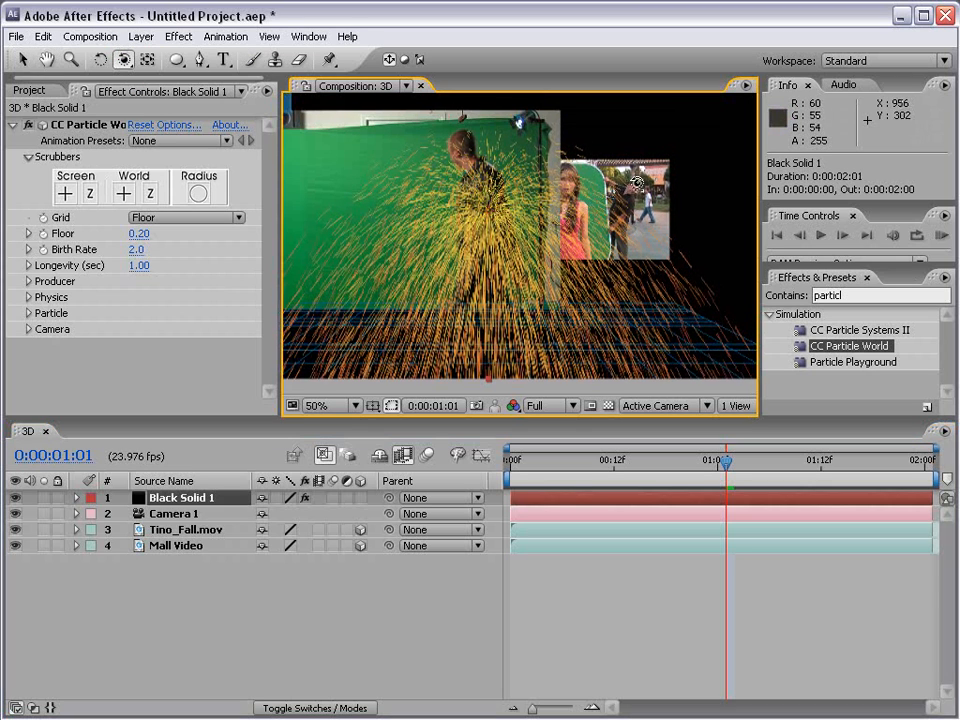
pyautogui.moveTo(637, 183); pyautogui.dragTo(332, 199)
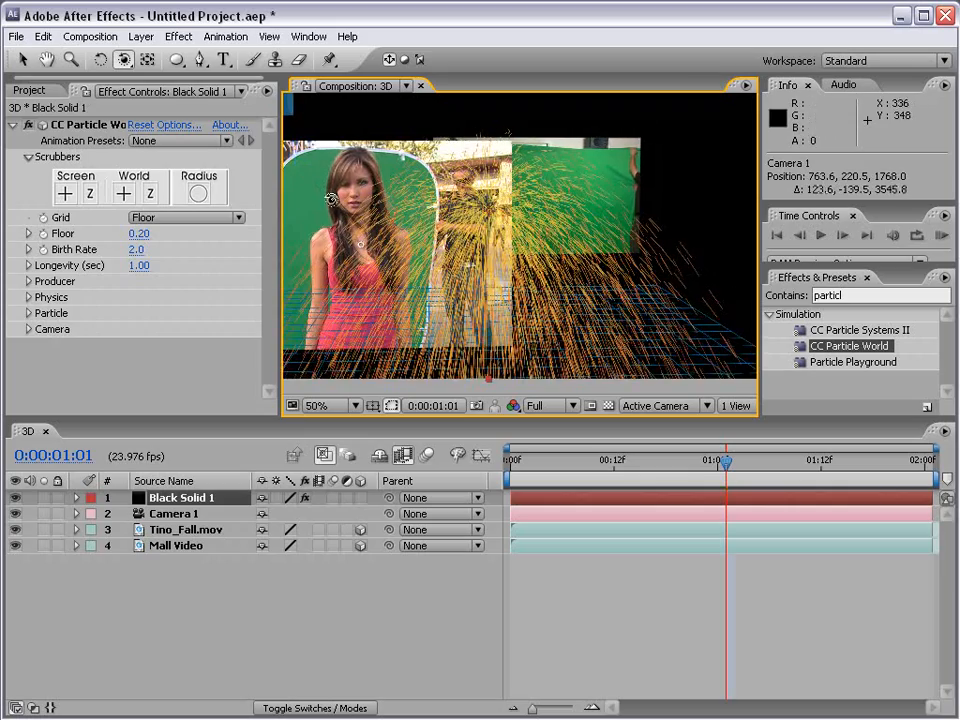
pyautogui.moveTo(313, 253); pyautogui.dragTo(657, 237)
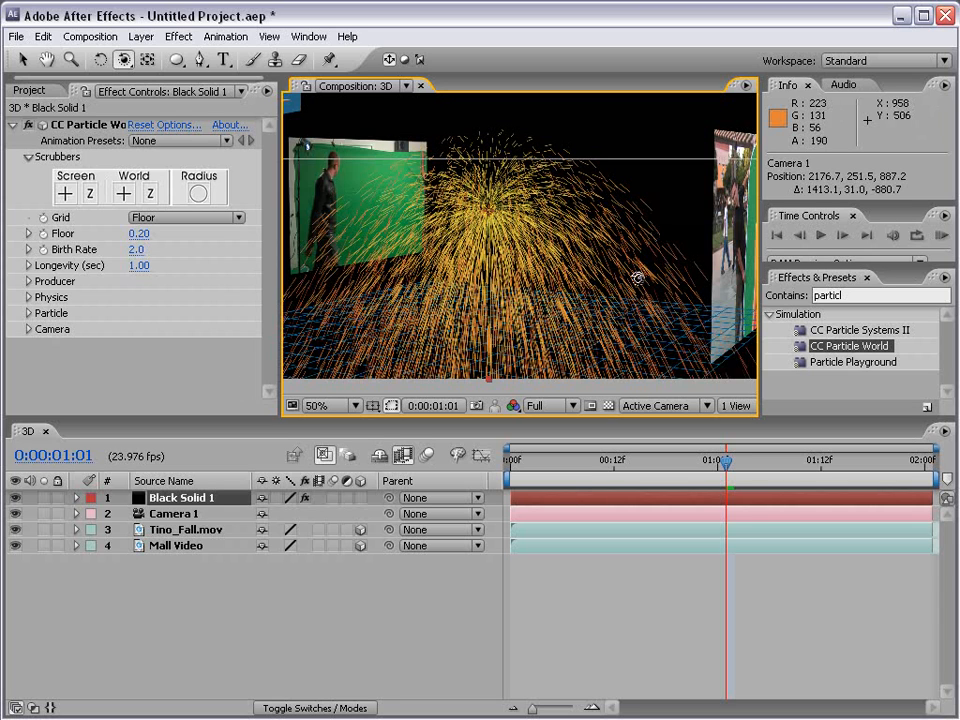
pyautogui.moveTo(637, 278); pyautogui.dragTo(575, 279)
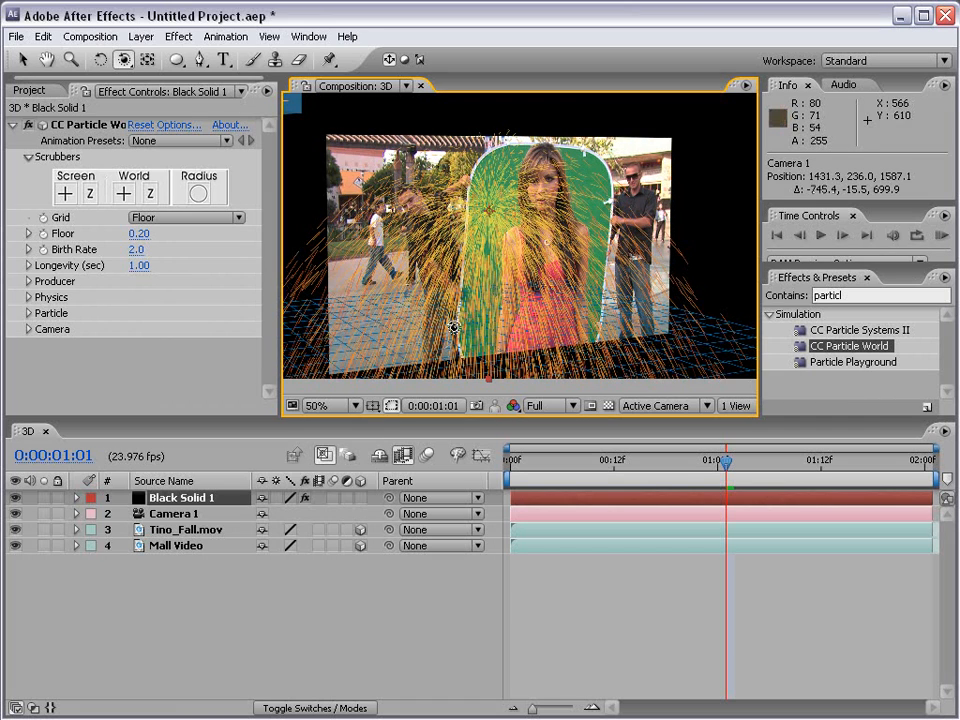
# Step: Move Mall Video to the top of the layer stack, and orbit Camera 1 to position 486.1, 158.7, 1759.6
pyautogui.moveTo(163, 549); pyautogui.dragTo(166, 493)
pyautogui.moveTo(380, 268); pyautogui.dragTo(626, 252)
pyautogui.press(',')
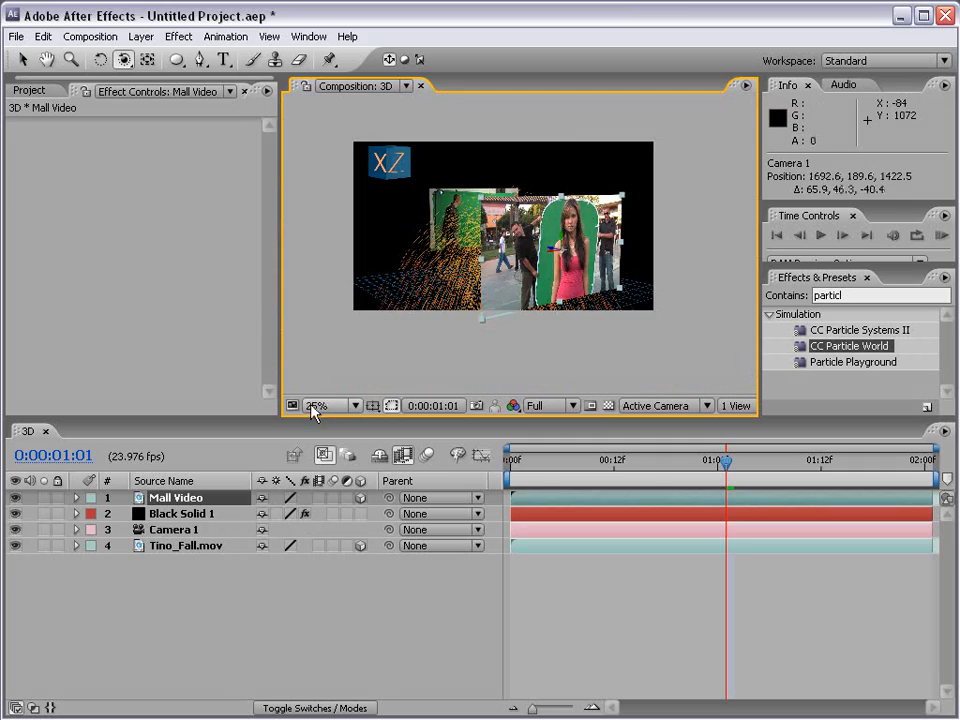
pyautogui.press('.')
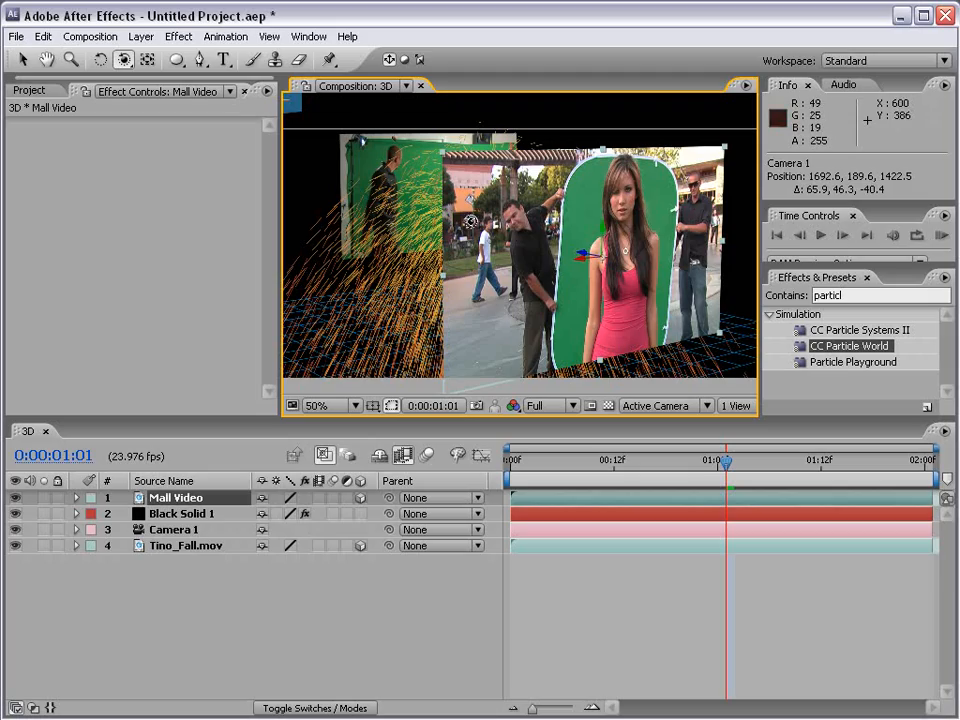
pyautogui.moveTo(555, 268); pyautogui.dragTo(358, 215)
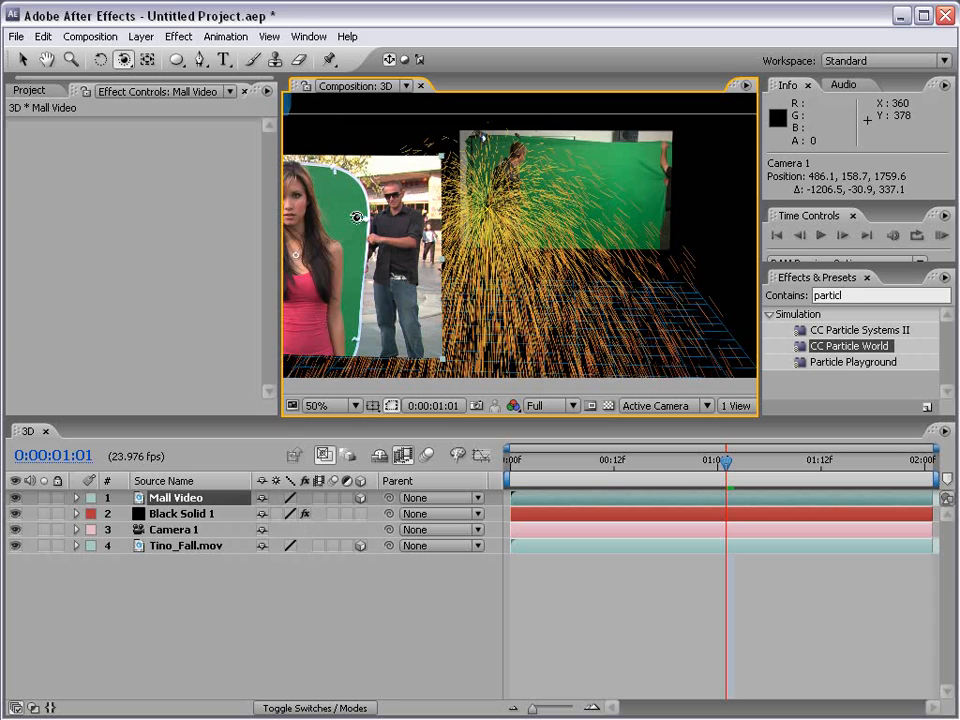